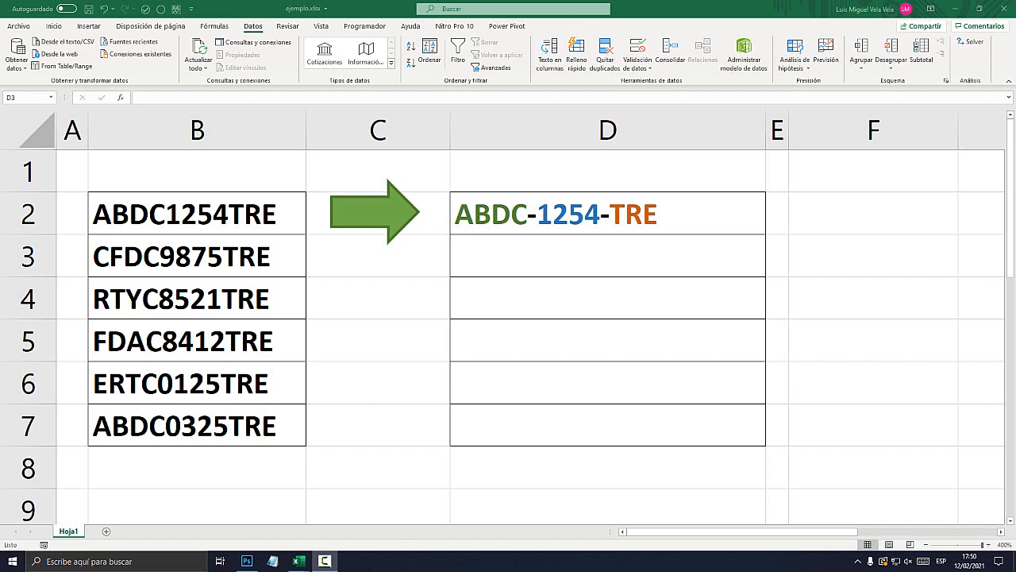
Enlarge the green arrow in column C and reposition it between the two code columns
mouse_move(375, 212)
mouse_down()
mouse_move(389, 231)
mouse_move(383, 213)
mouse_up()
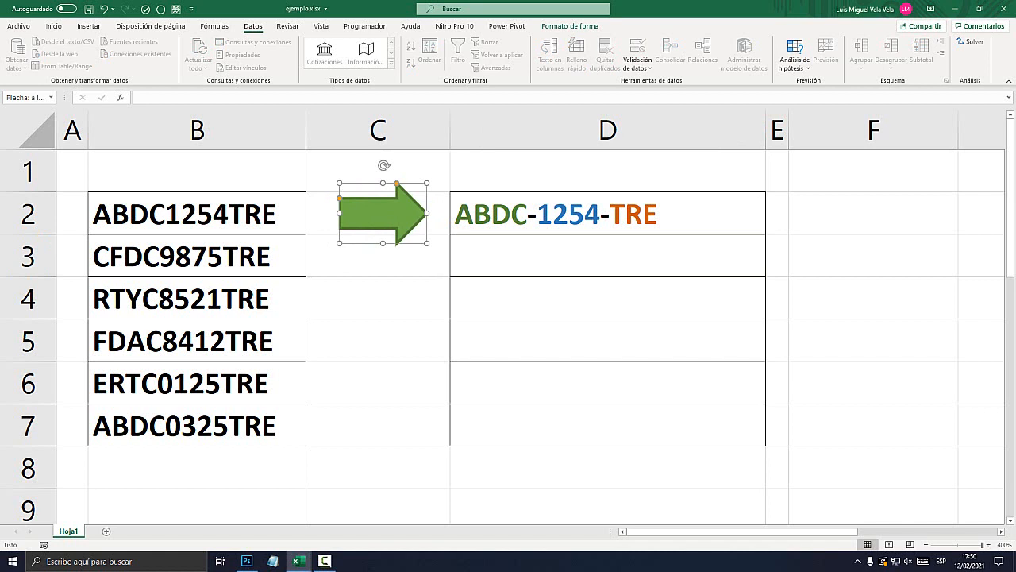
drag(340, 184, 316, 170)
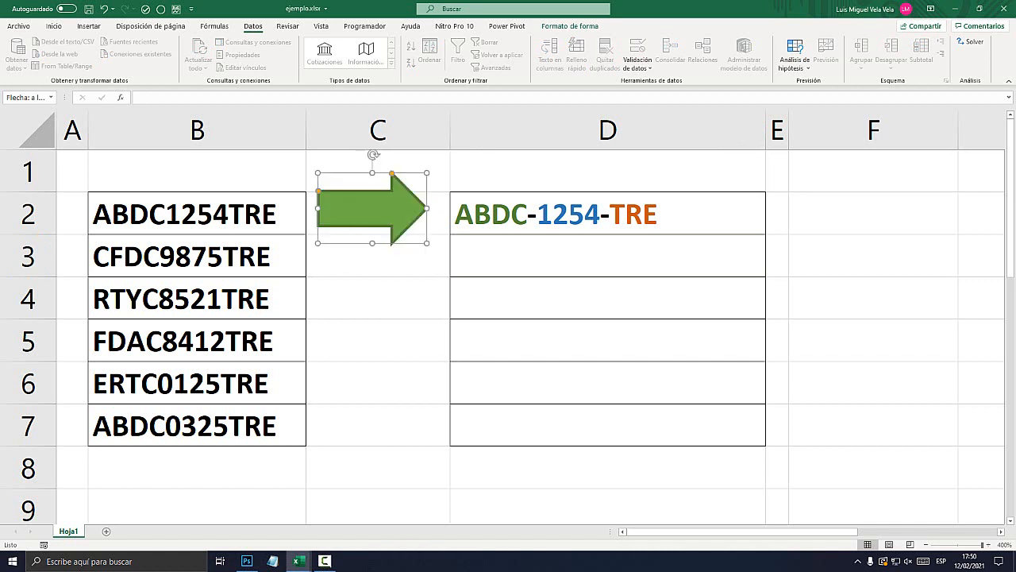
mouse_move(372, 206)
mouse_down()
mouse_move(417, 202)
mouse_move(381, 211)
mouse_up()
Examine the codes in B2:B7 and the hyphen separators used in the sample result in D2
drag(197, 213, 197, 425)
double_click(149, 214)
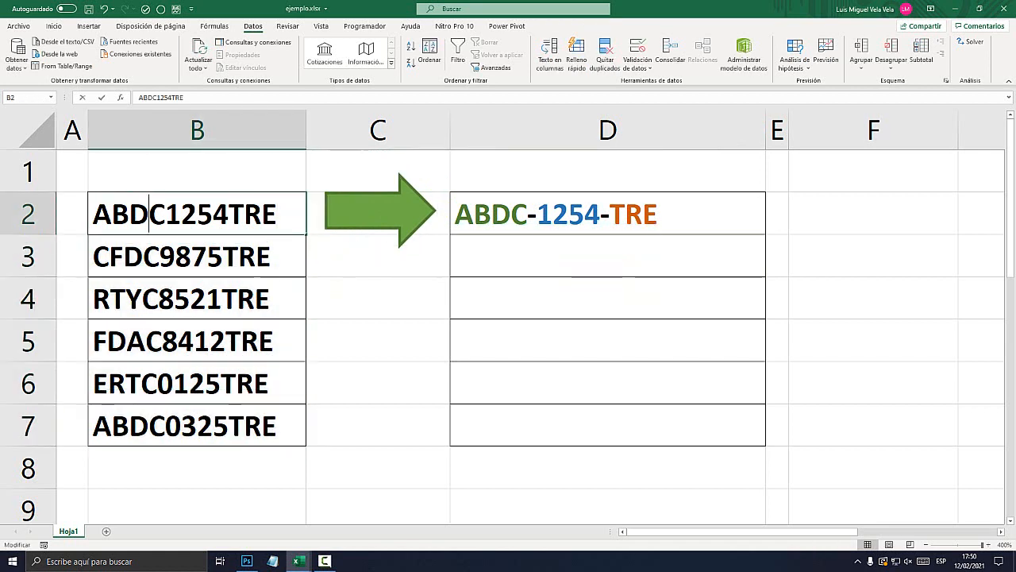
click(197, 298)
click(197, 171)
click(196, 214)
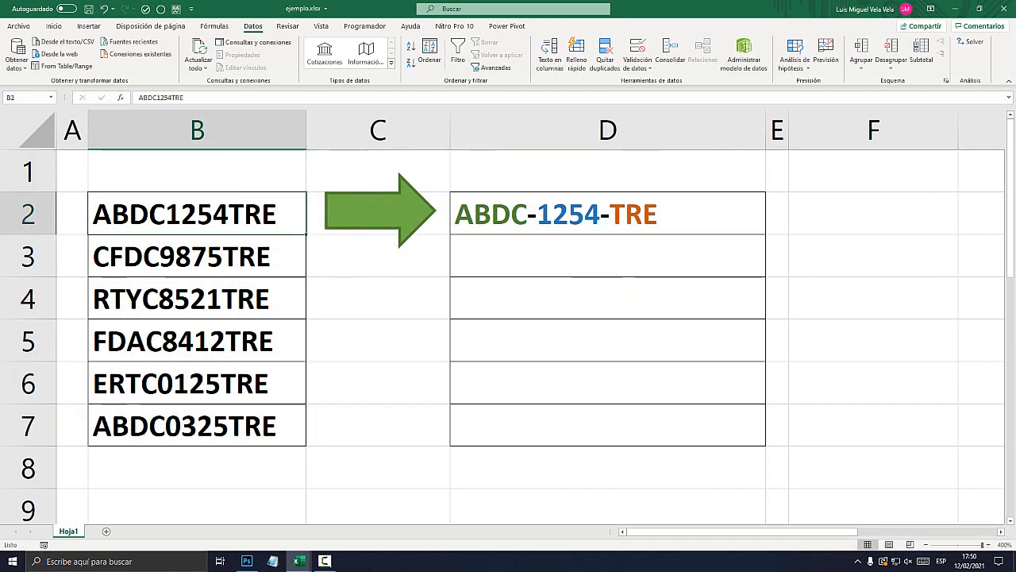
click(607, 214)
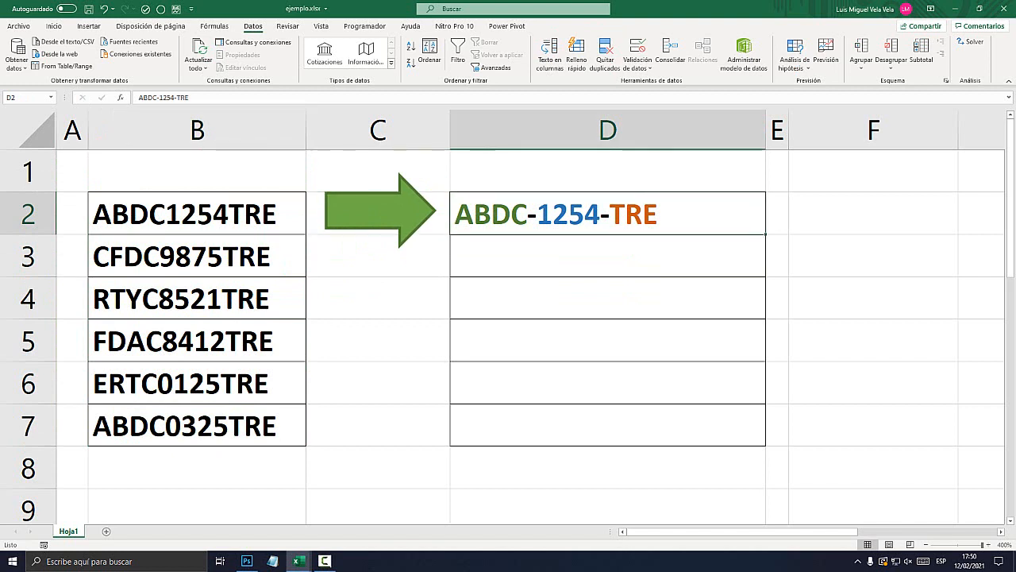
double_click(538, 214)
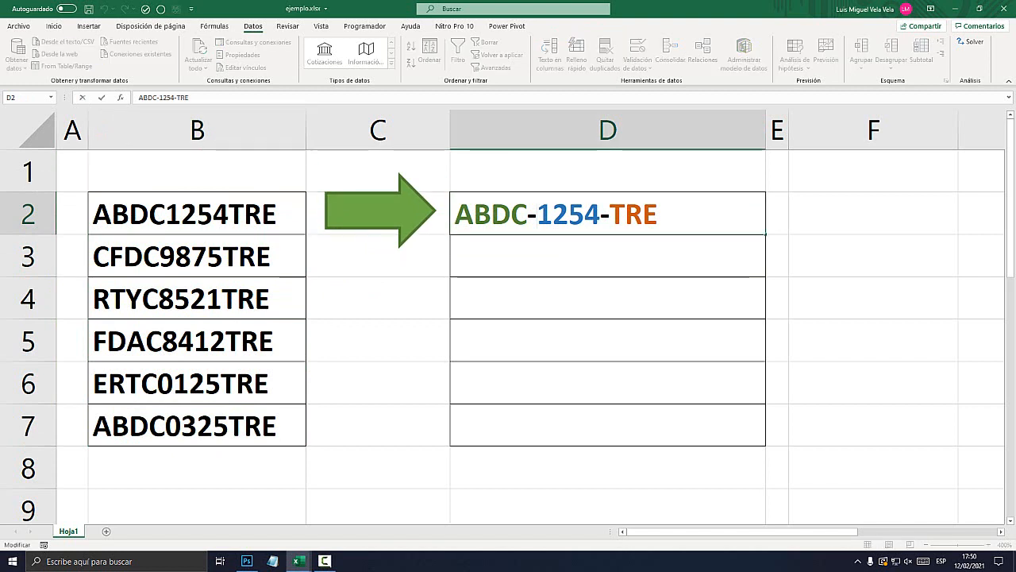
drag(527, 214, 537, 214)
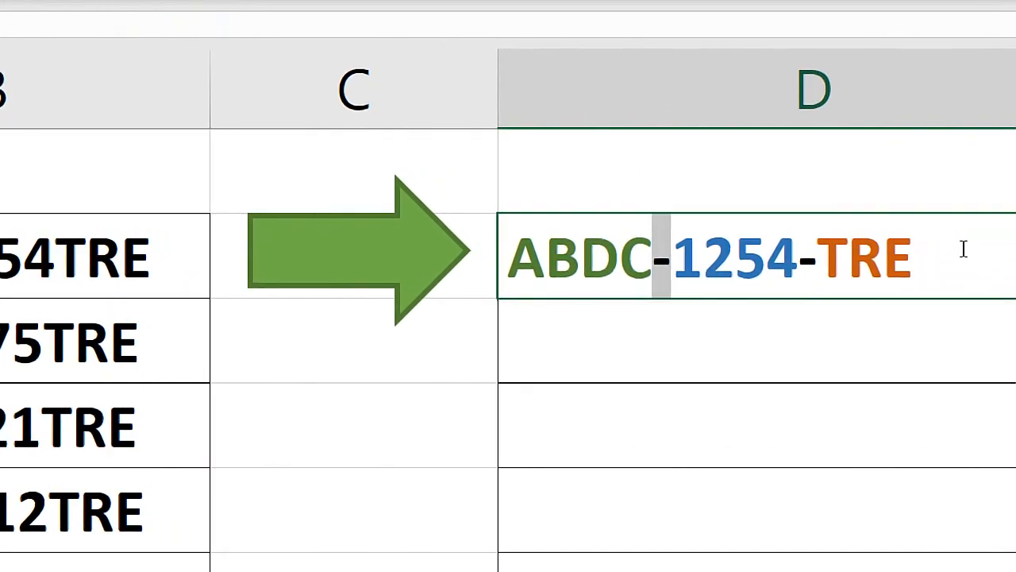
click(585, 254)
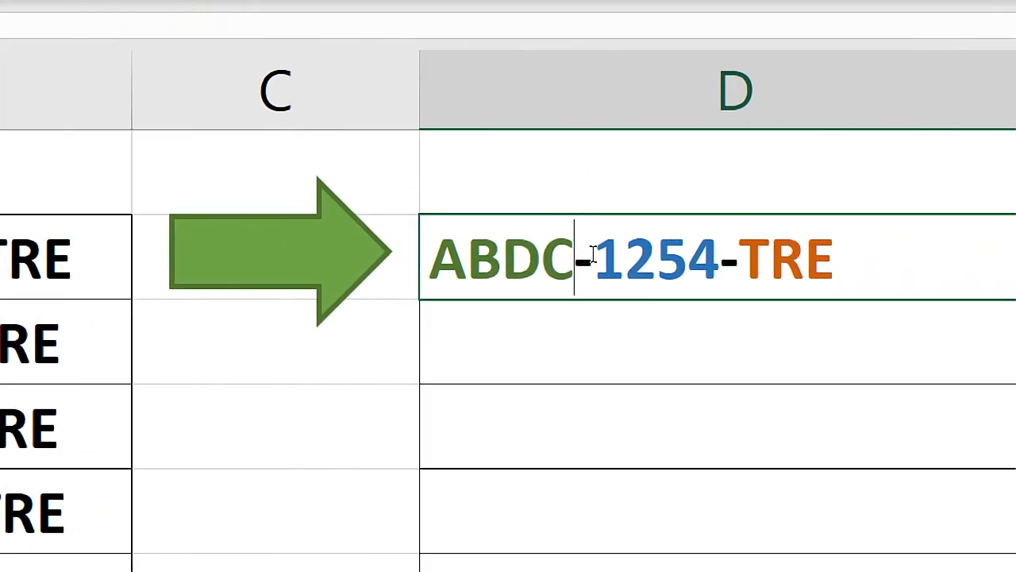
drag(593, 254, 575, 262)
click(584, 266)
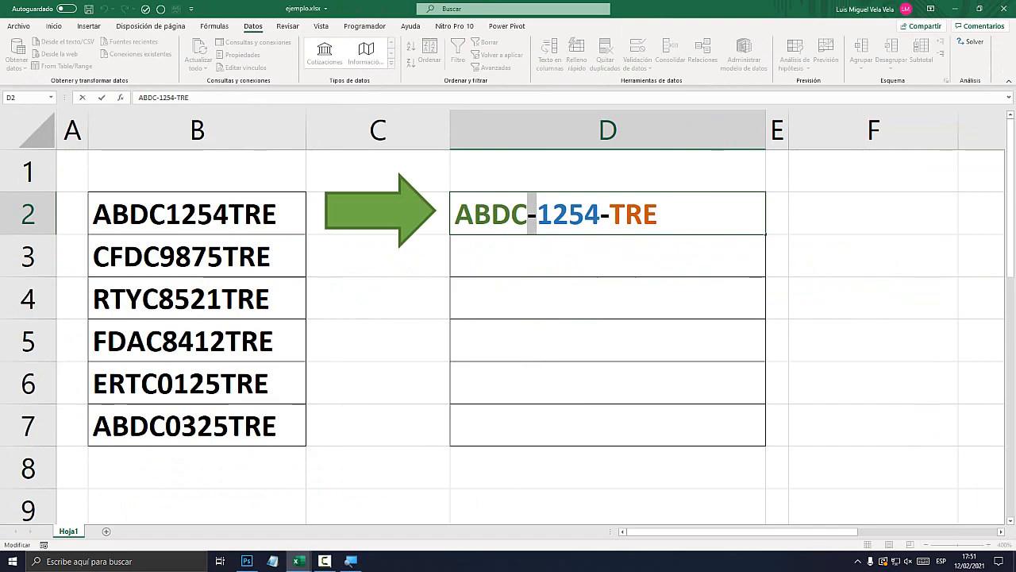
key(Escape)
Compare the source codes in column B with the sample and the empty result cells in column D
click(197, 214)
click(604, 214)
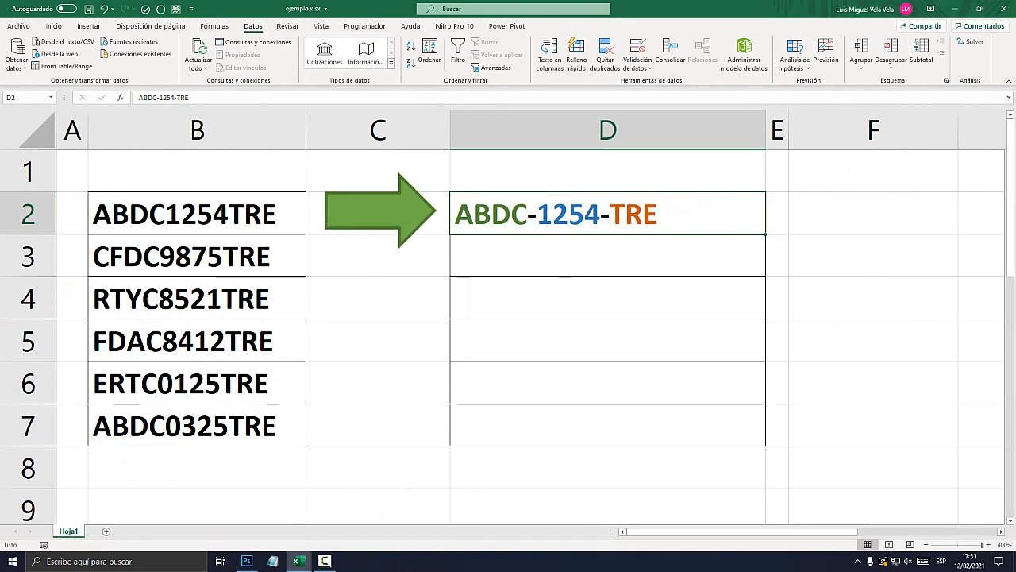
click(378, 299)
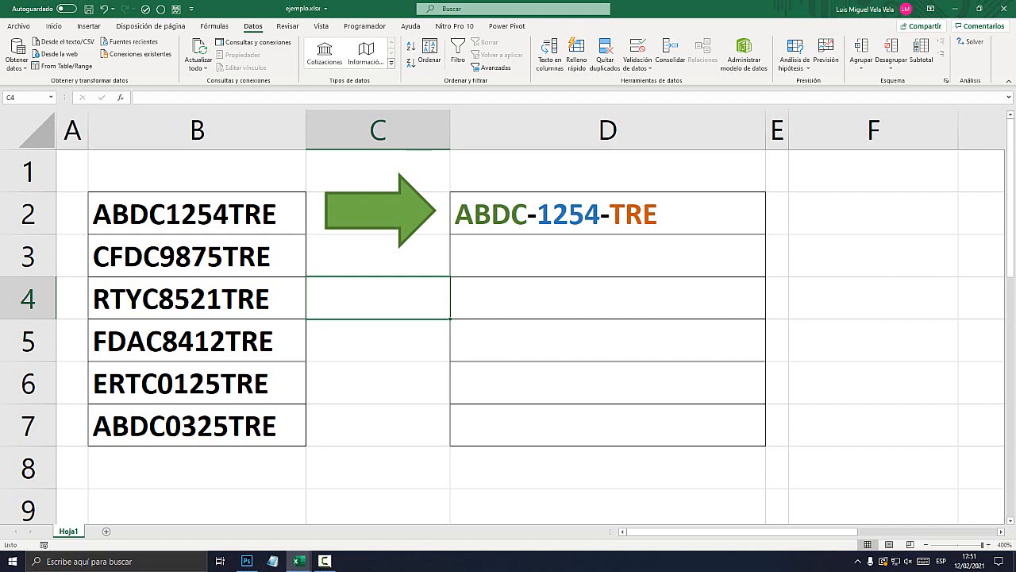
drag(197, 214, 197, 425)
drag(555, 214, 555, 425)
click(571, 341)
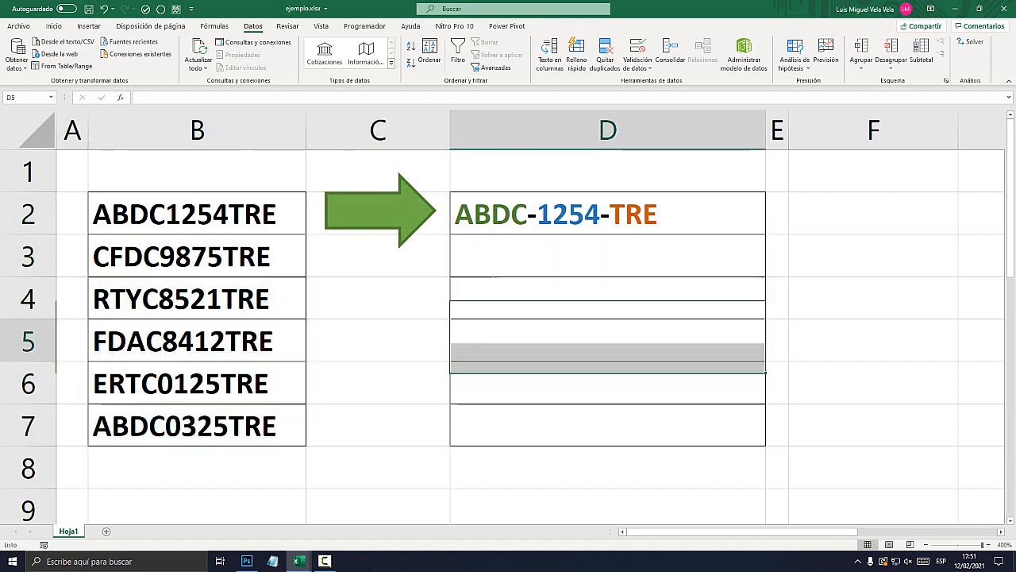
click(572, 298)
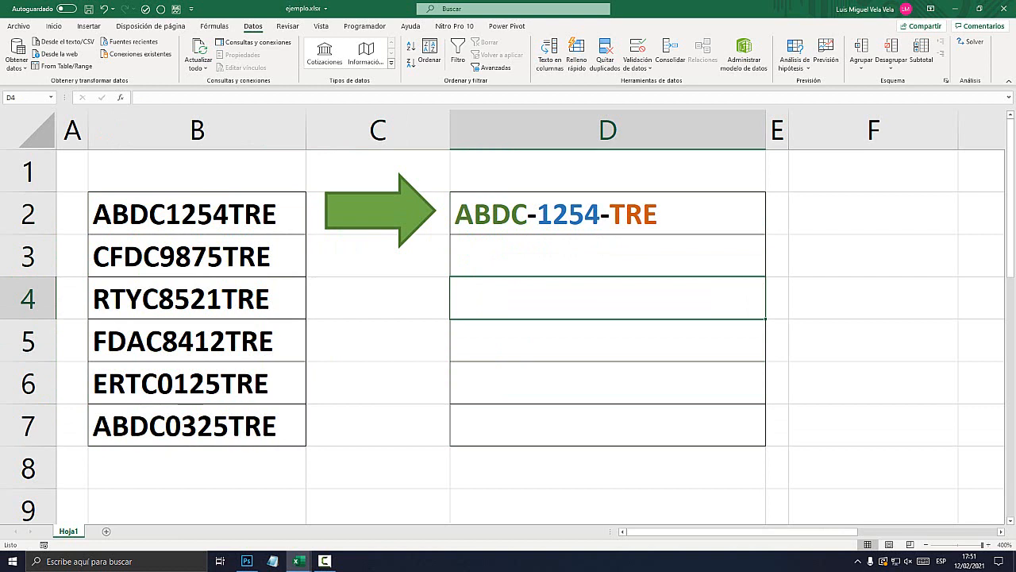
Widen column E slightly to leave more space between columns D and F
click(54, 26)
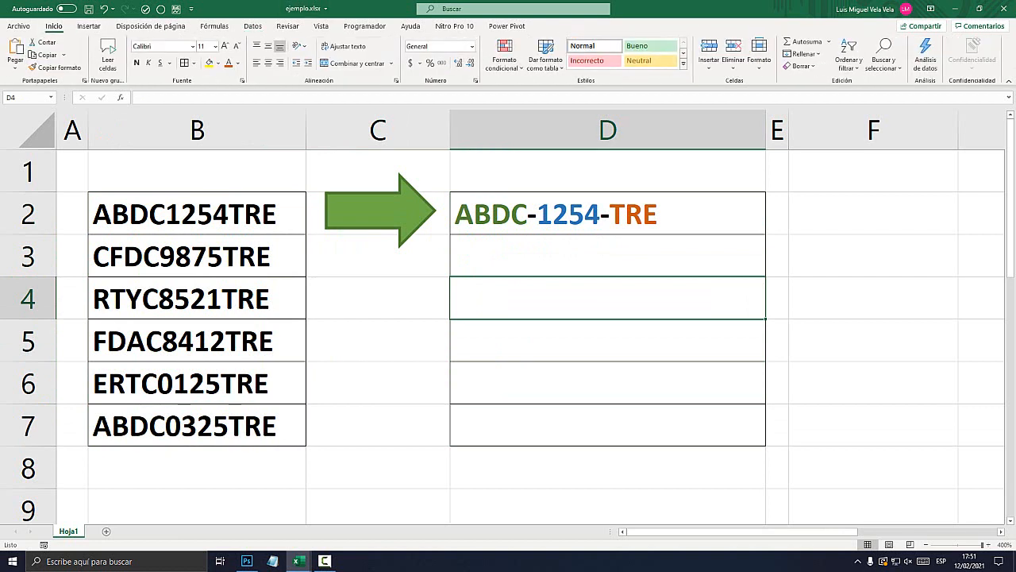
drag(804, 532, 850, 531)
click(842, 213)
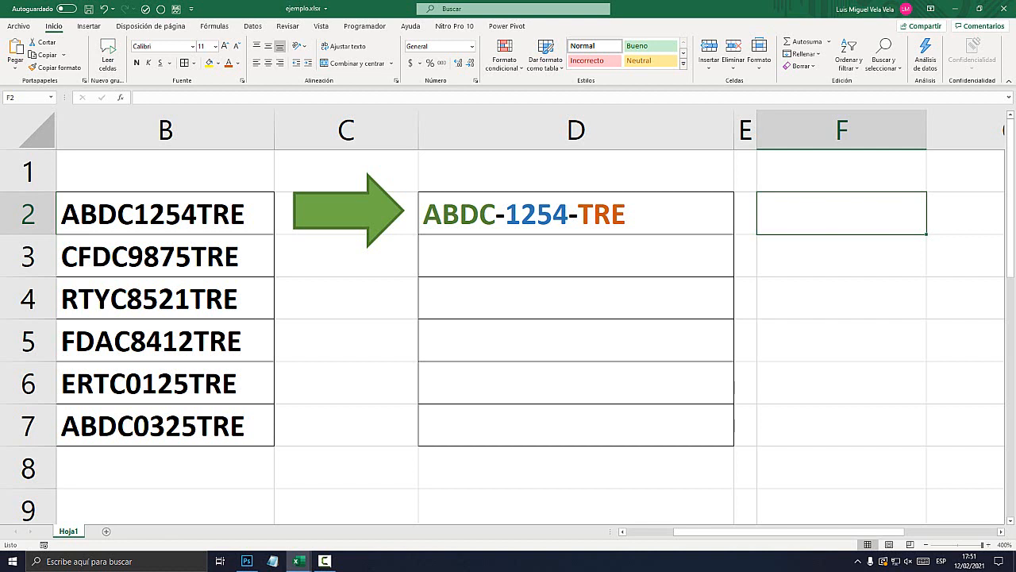
drag(757, 137, 774, 136)
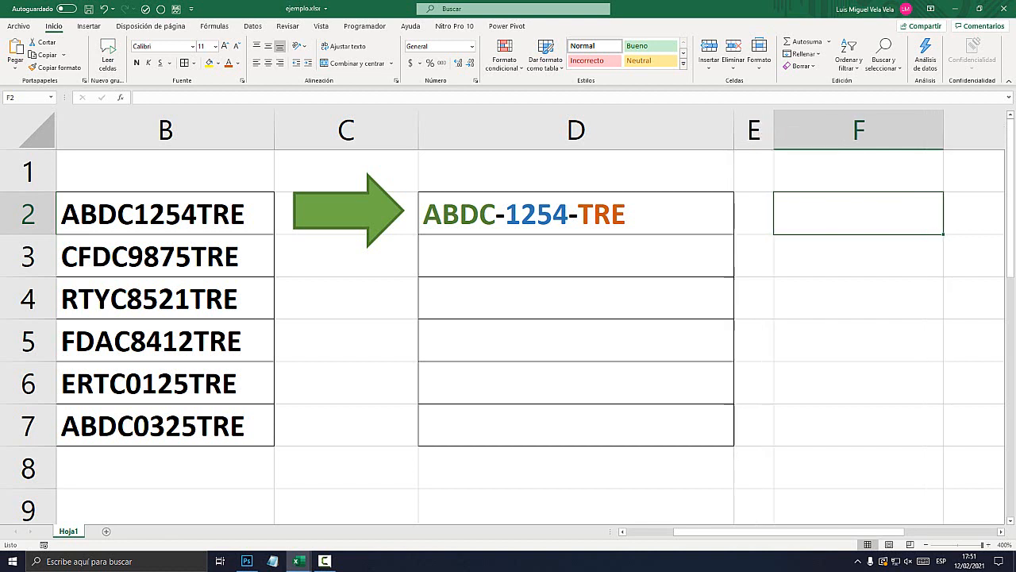
Enter IZQUIERDA in uppercase in cell F2 as the first function name
text(izqui)
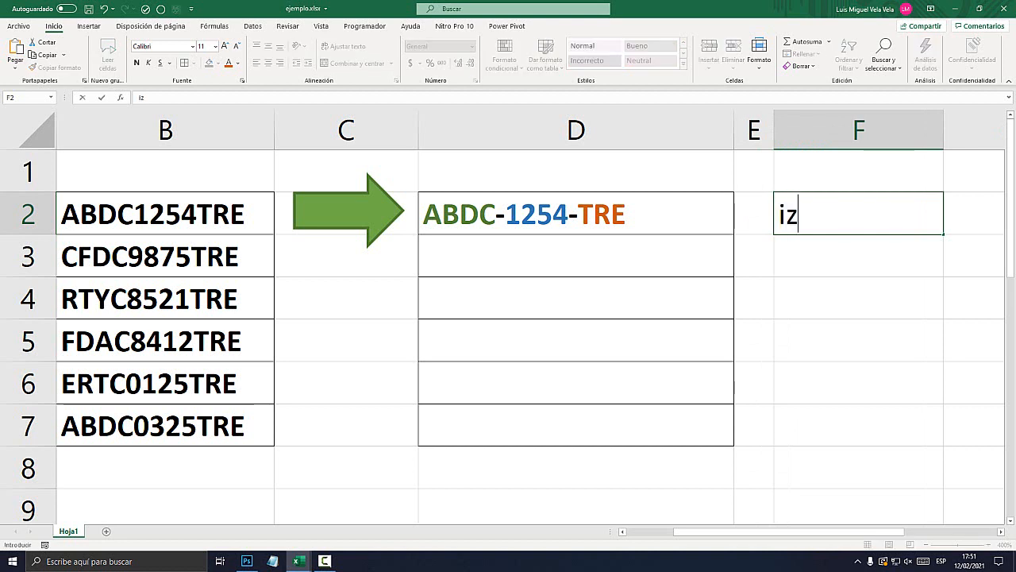
key(BackSpace)
key(BackSpace)
key(BackSpace)
key(BackSpace)
key(BackSpace)
text(IZQUIERDA)
key(ctrl+Return)
key(Return)
List the function names DERECHA, EXTRAE and LARGO in cells F3 to F5
text(DERECHA)
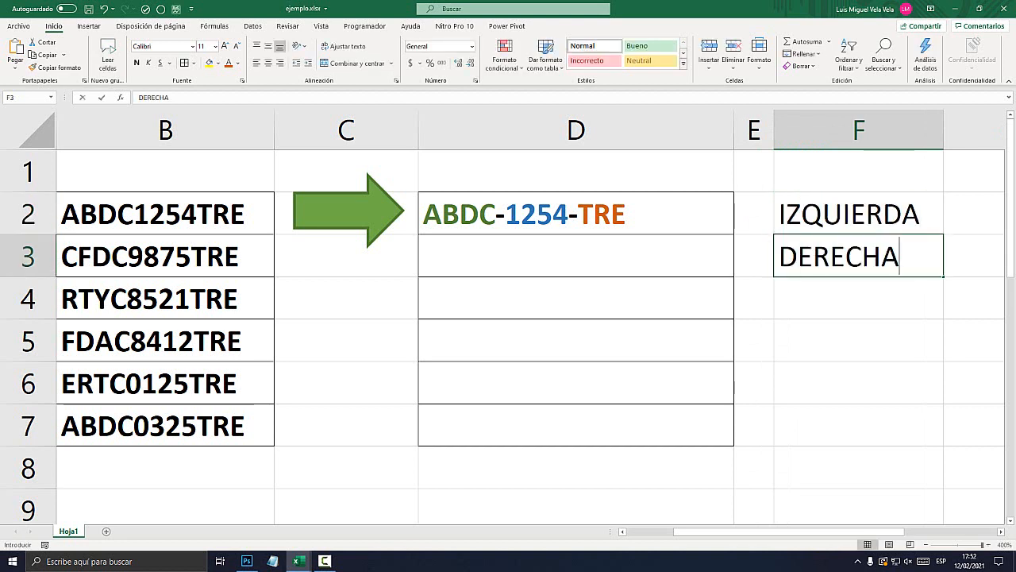
key(Return)
text(EXTRAE)
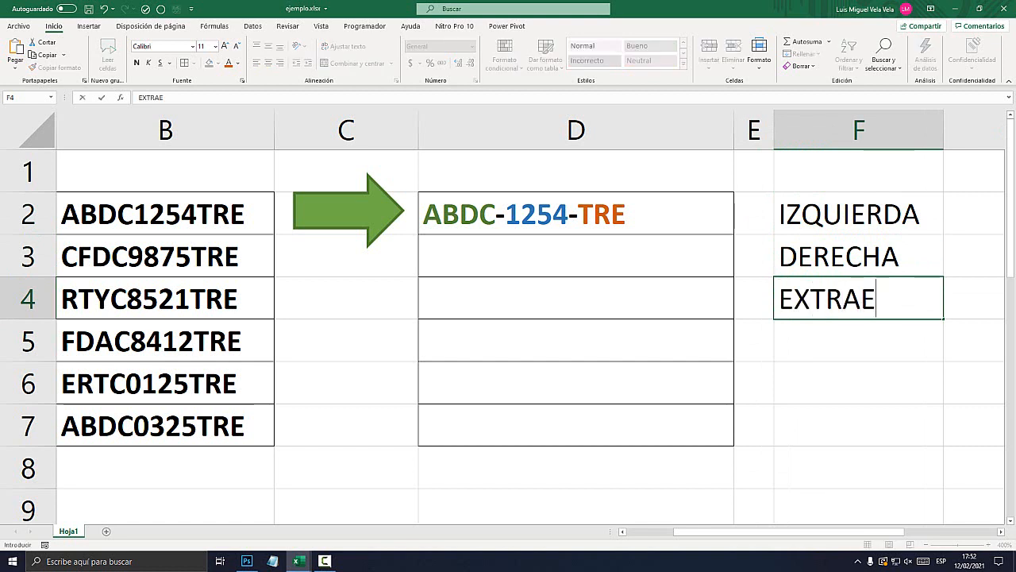
key(Return)
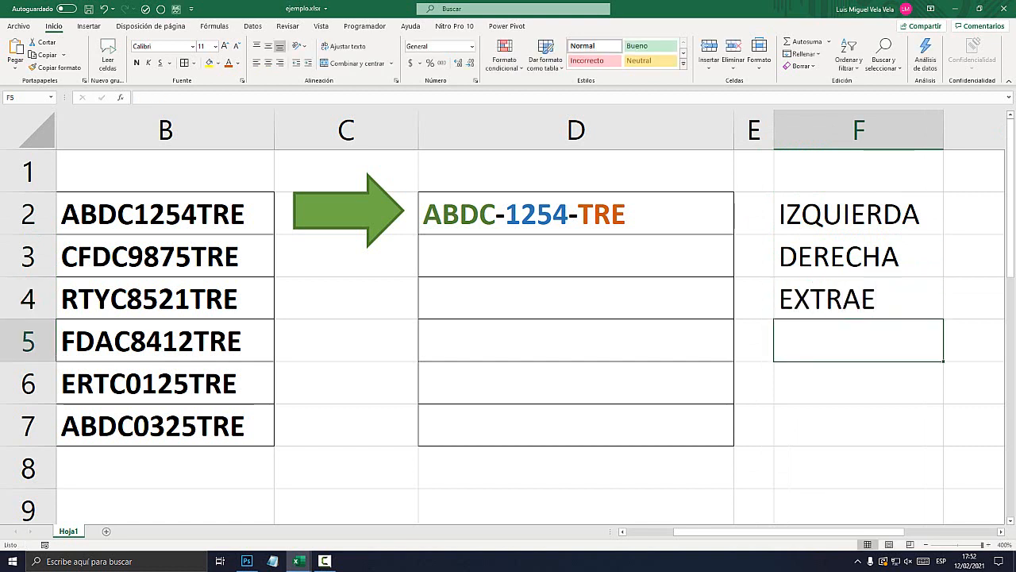
text(LARGO)
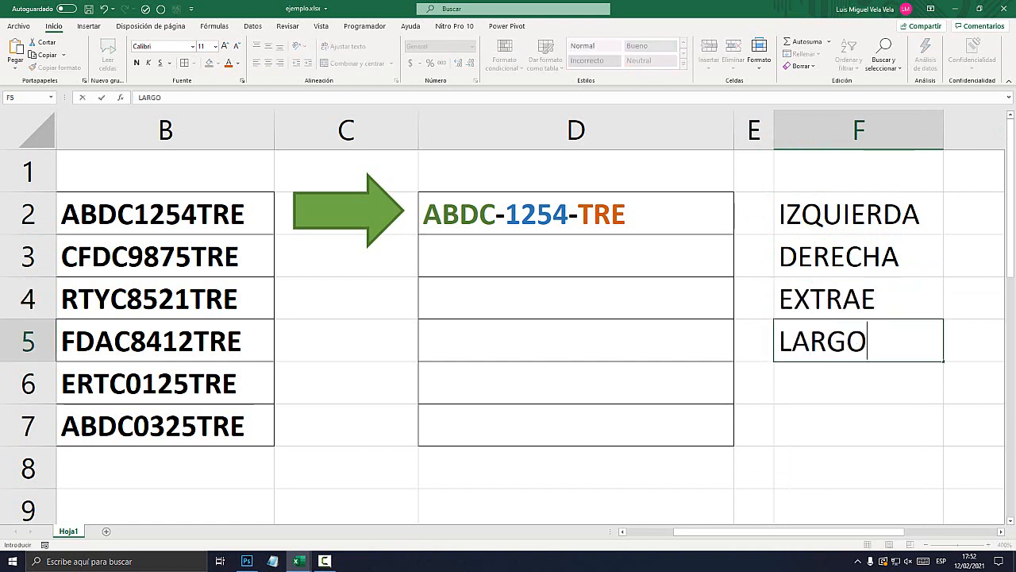
key(Return)
drag(858, 212, 858, 341)
click(858, 383)
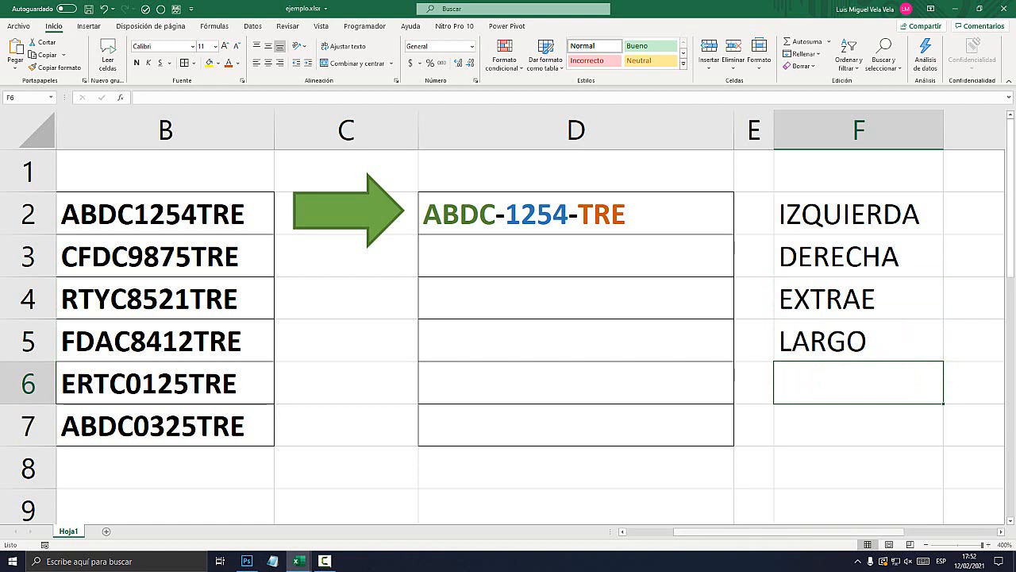
scroll(508, 318, left, 1)
drag(890, 215, 890, 343)
click(608, 257)
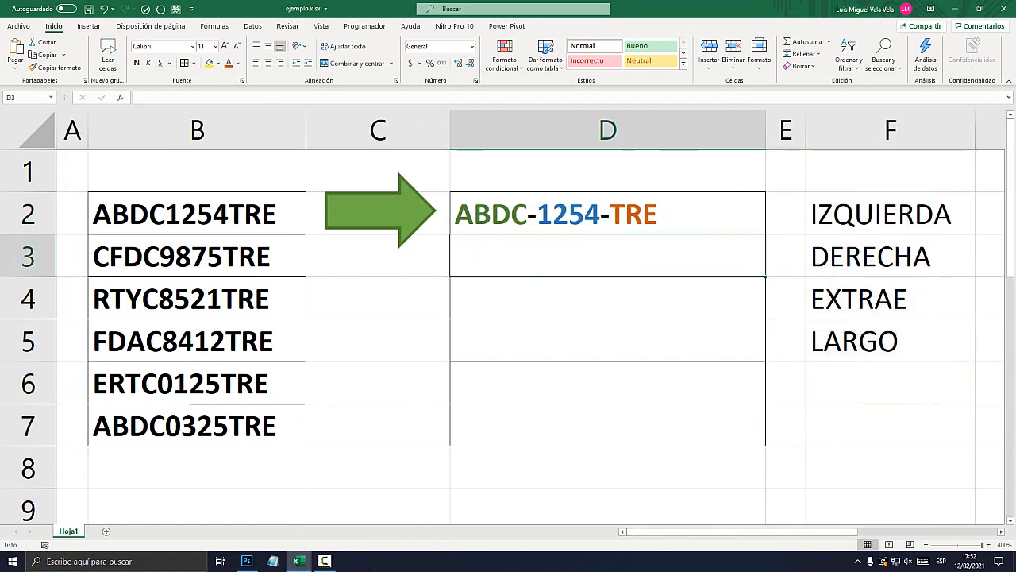
Fill cell B3, containing CFDC9875TRE, with the light gold theme colour
click(197, 257)
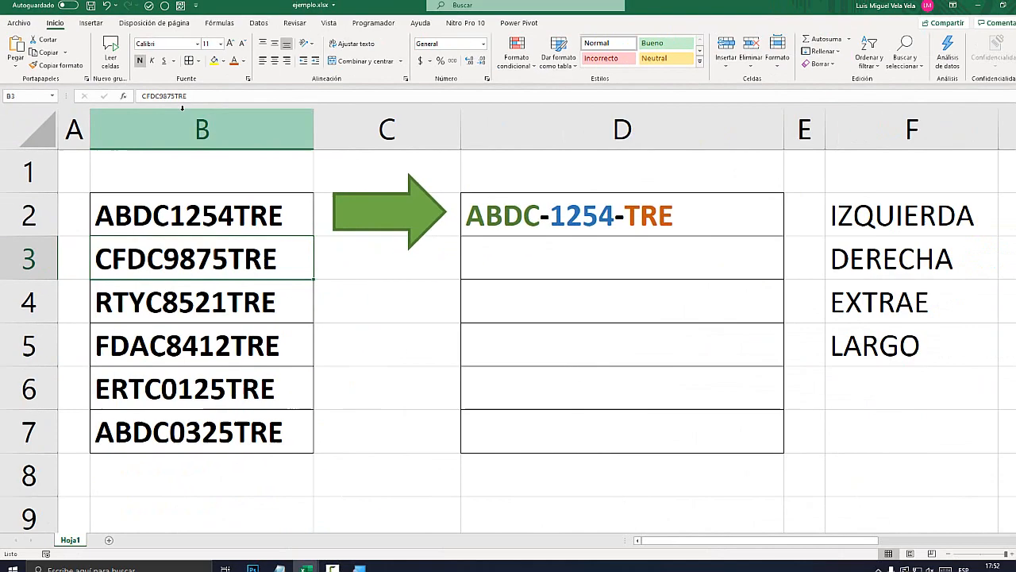
click(222, 61)
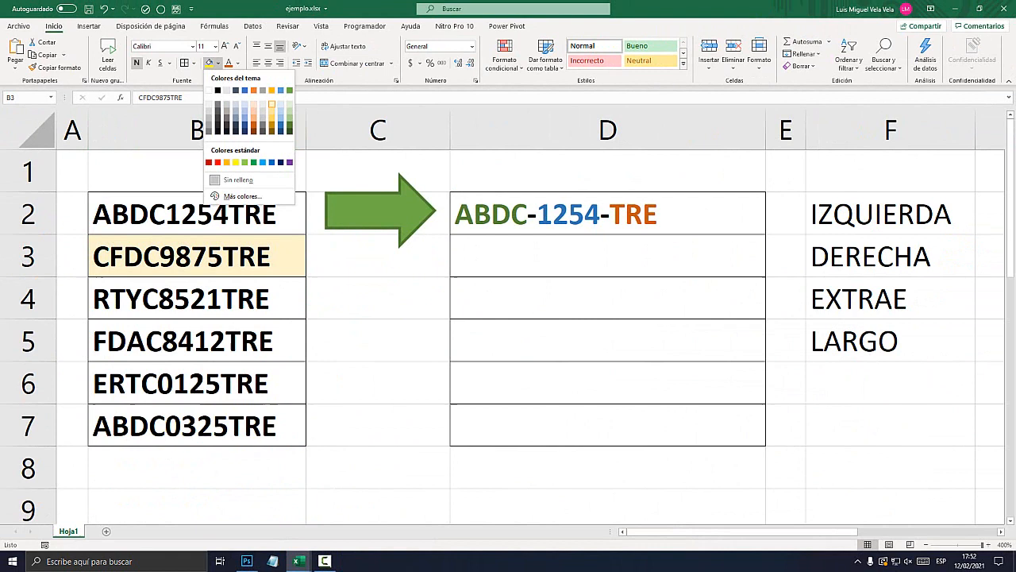
click(271, 104)
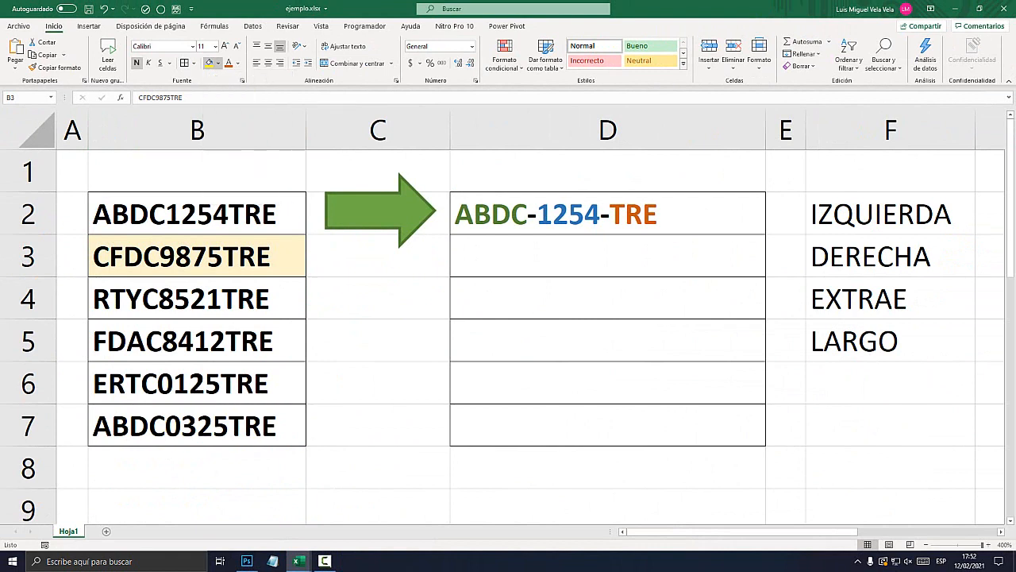
Examine the first four characters of the sample in D2 and of the code in B3
click(608, 257)
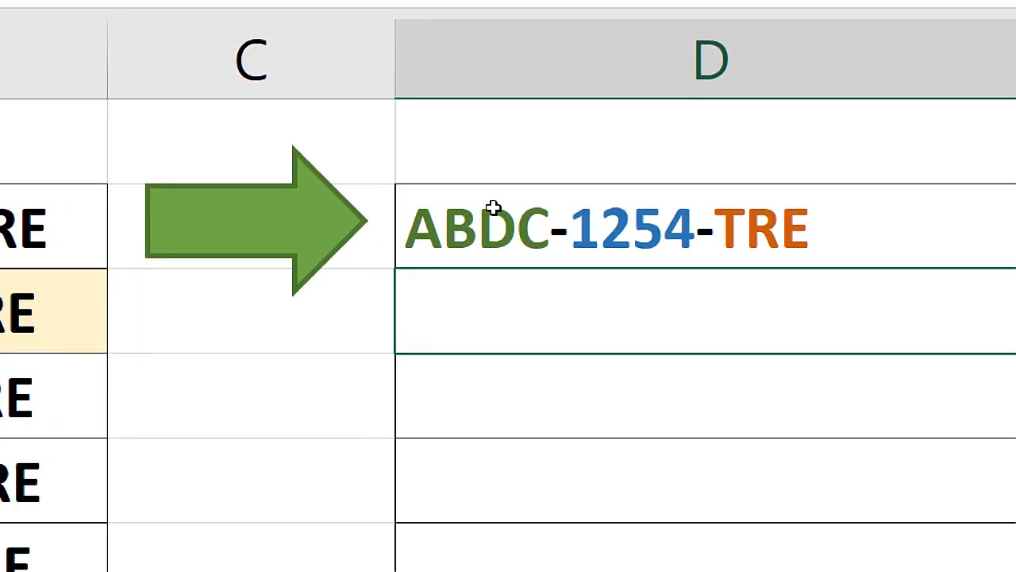
double_click(498, 213)
double_click(489, 226)
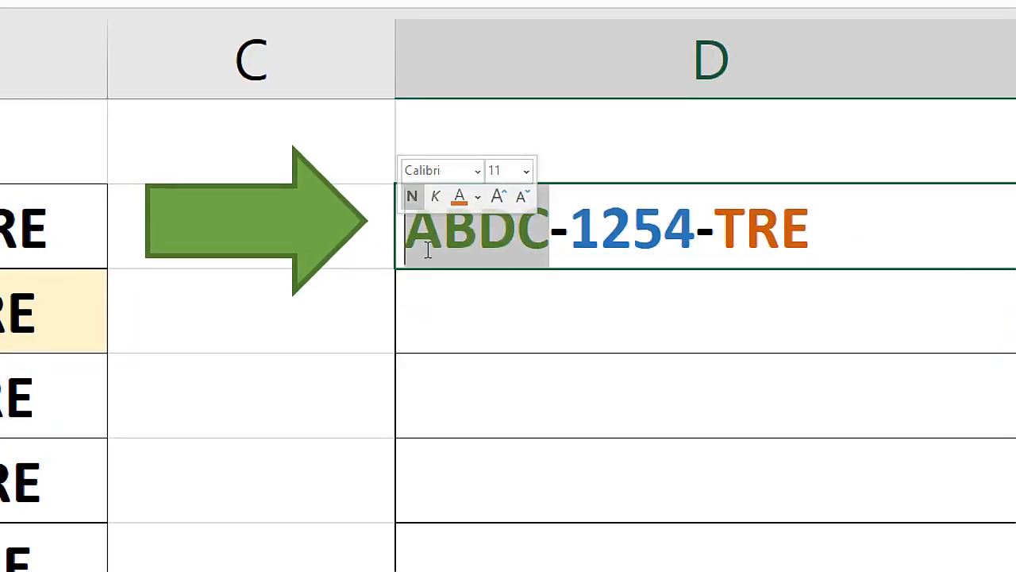
click(442, 230)
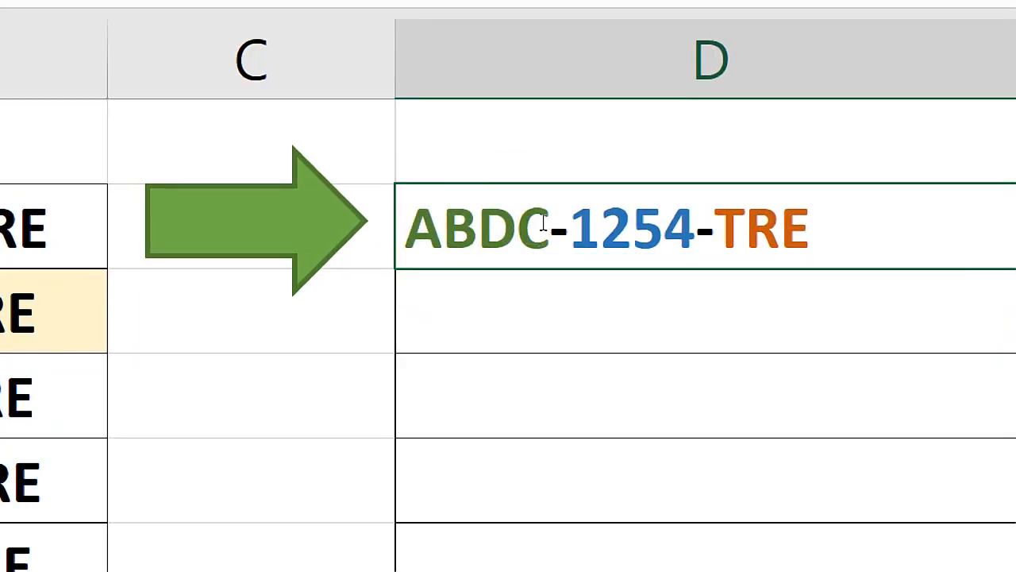
drag(550, 230, 409, 230)
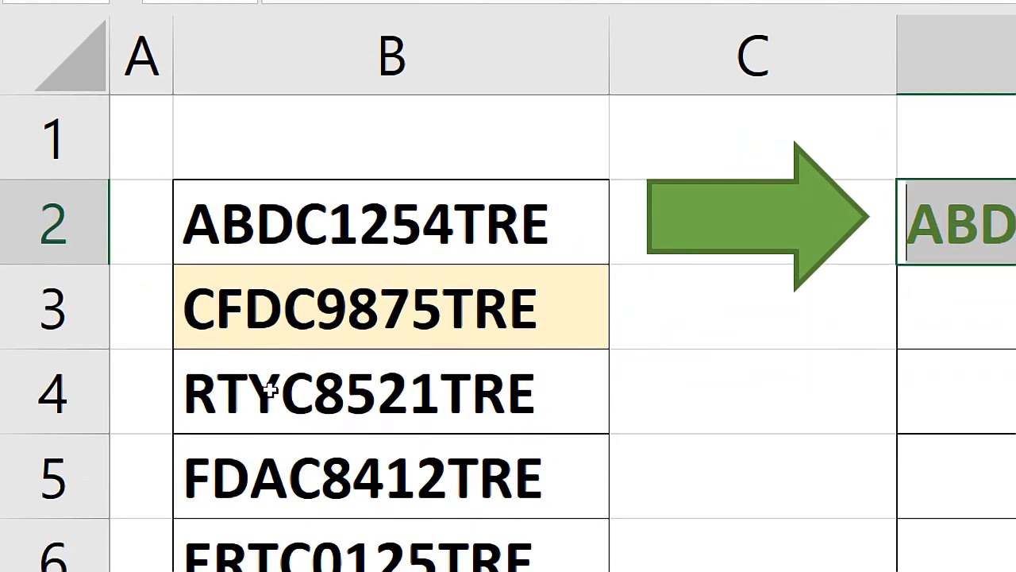
click(276, 304)
double_click(309, 306)
drag(310, 305, 155, 254)
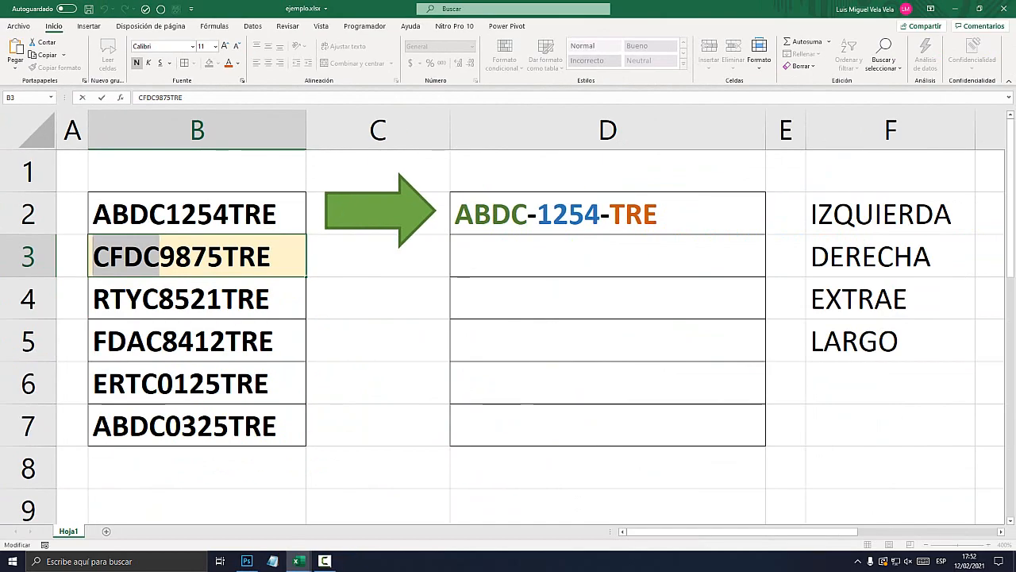
key(Right)
key(Right)
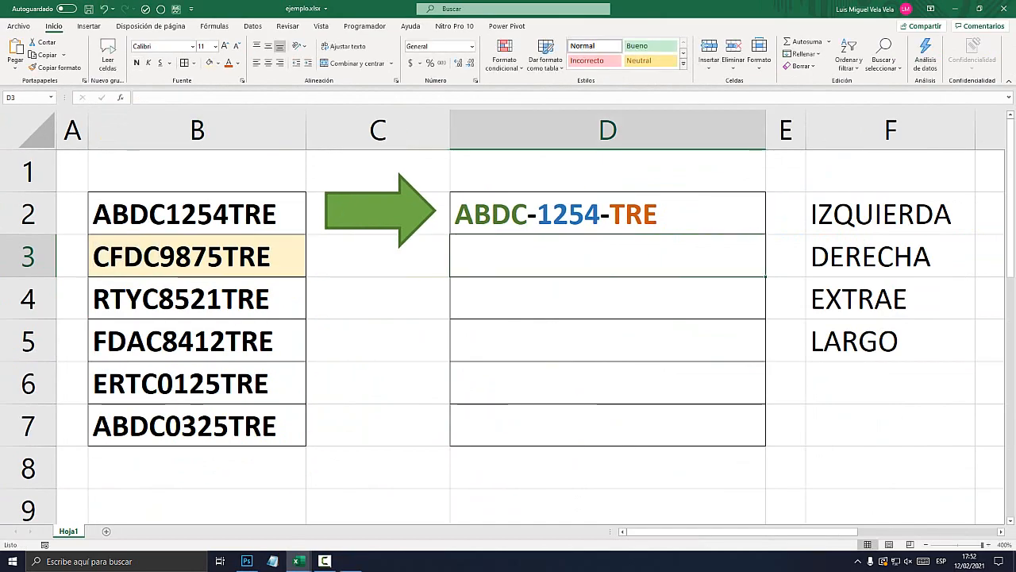
Enter the formula =IZQUIERDA(B3;4) in cell D3 to extract the first four characters of the code
text(=)
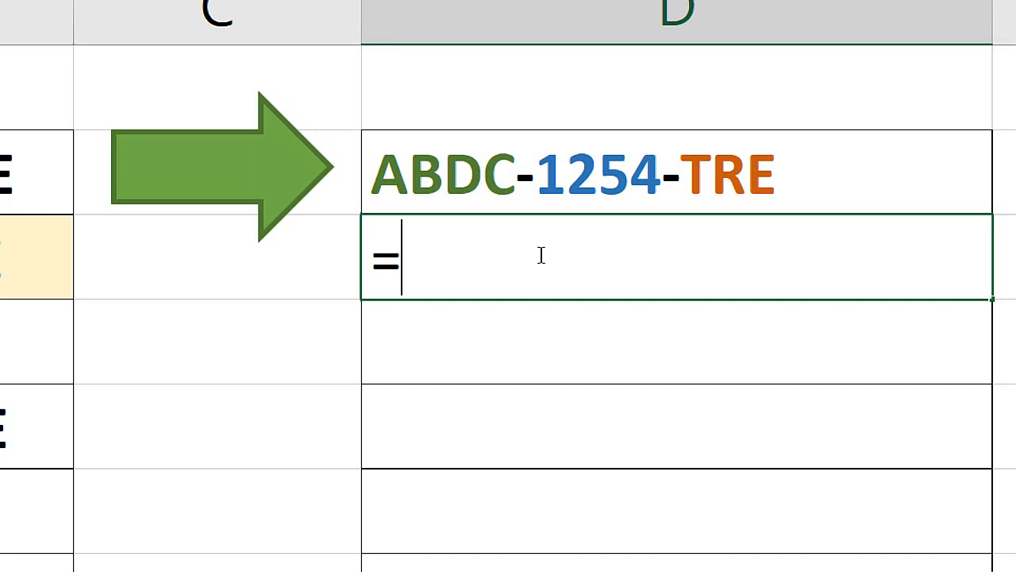
text(IZQUI)
key(Tab)
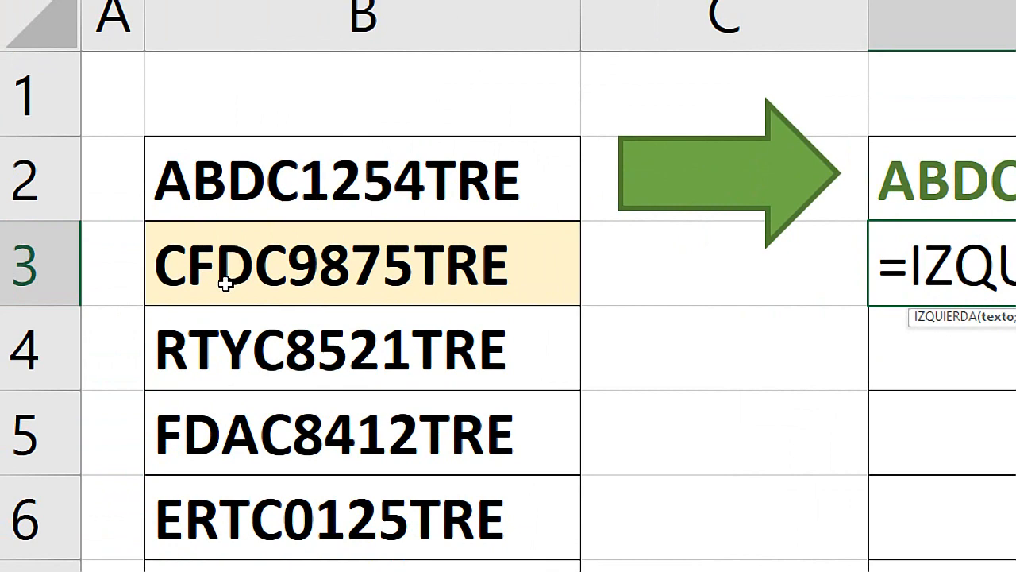
click(267, 265)
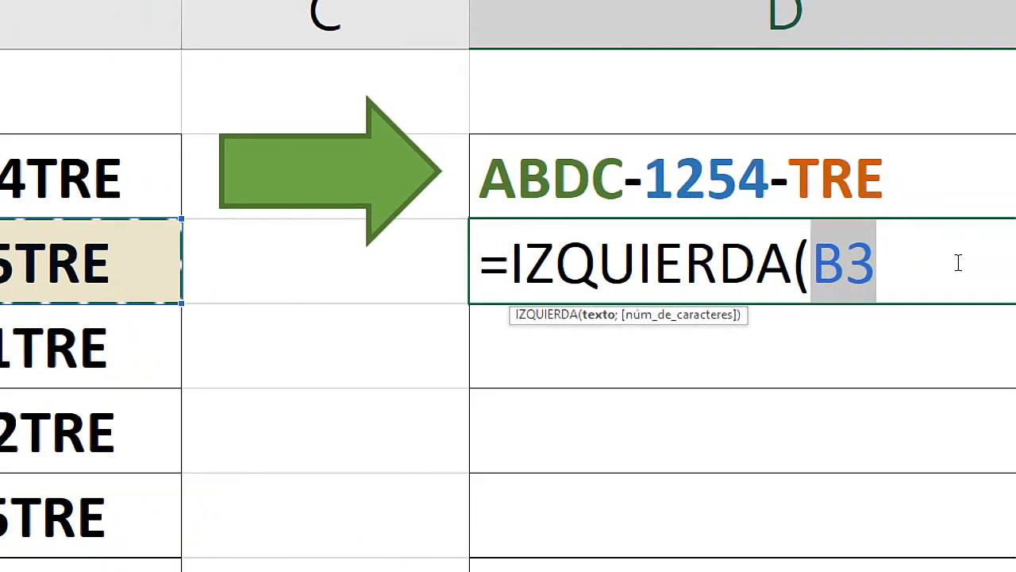
click(797, 266)
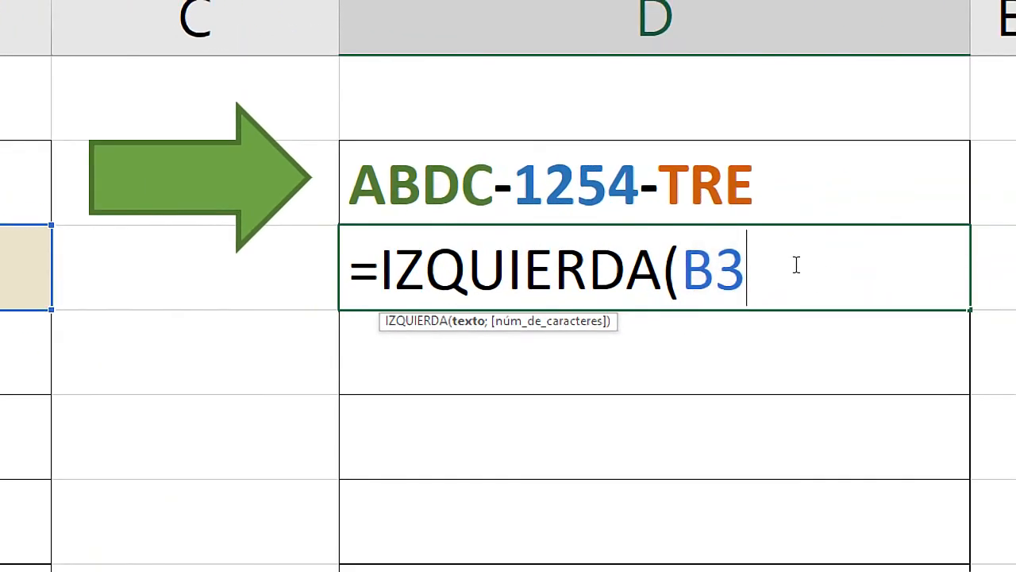
text(;)
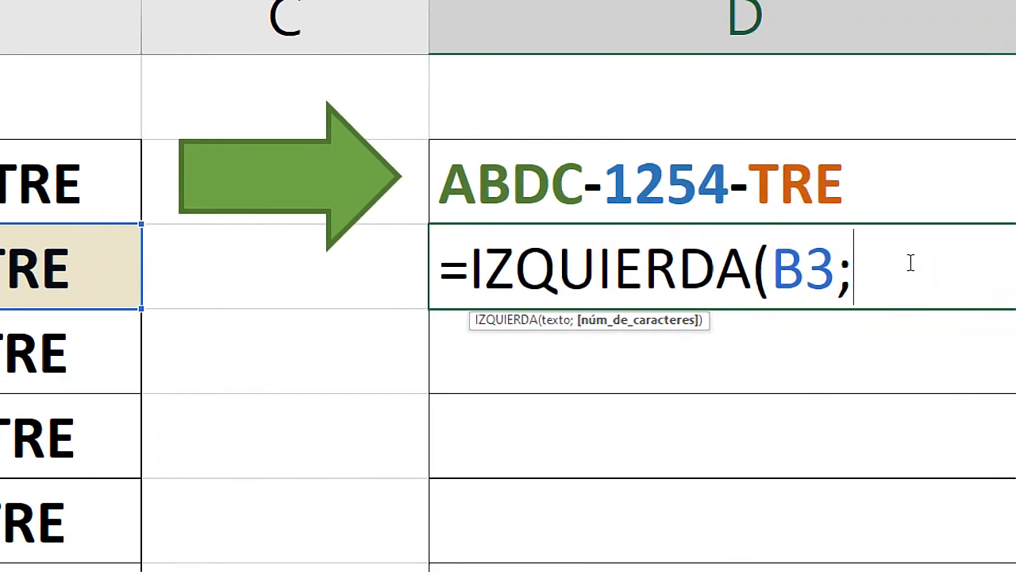
text(4)
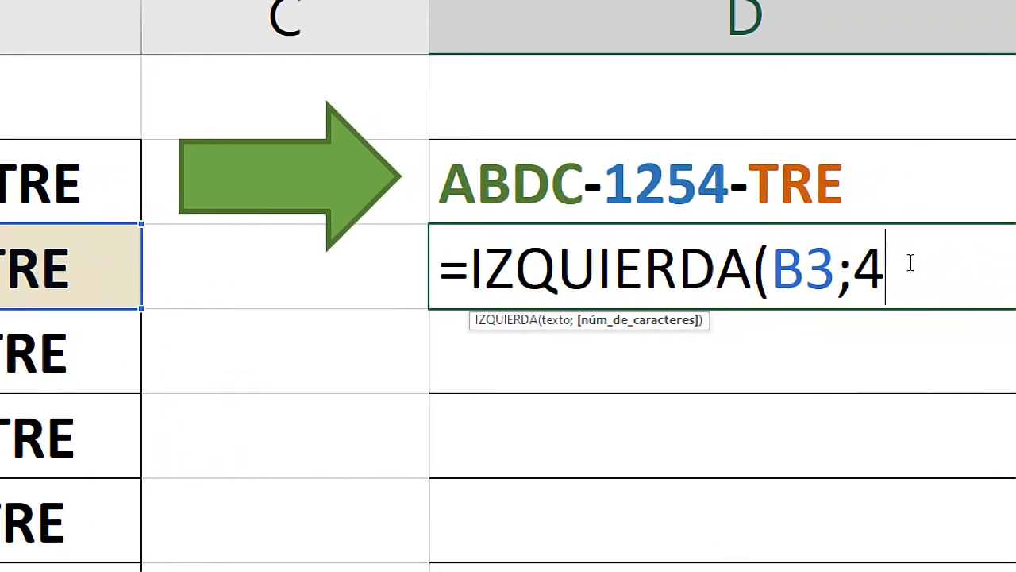
text())
key(Return)
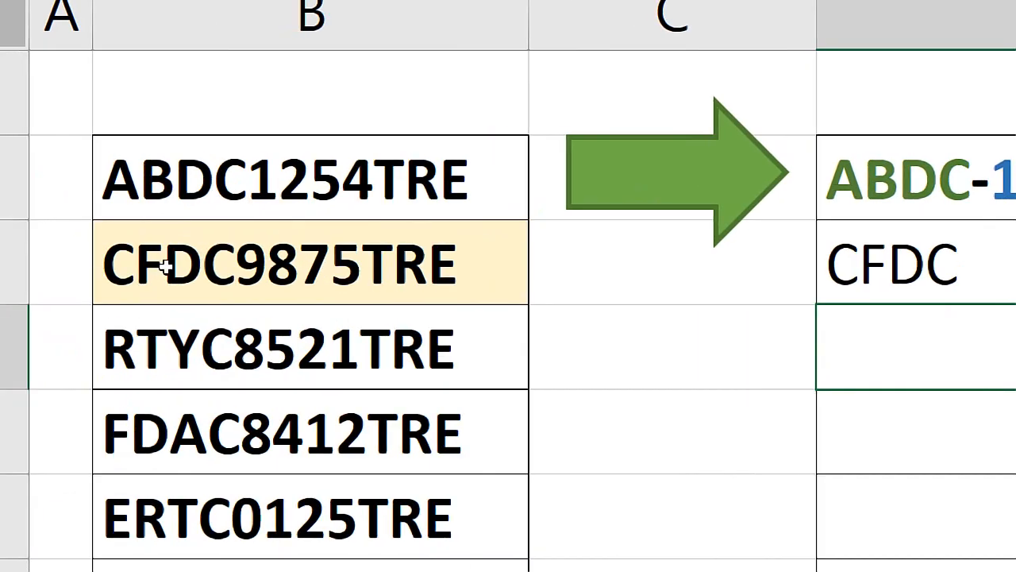
Examine the first four characters of the code in B3, leaving the cell unmodified
double_click(122, 255)
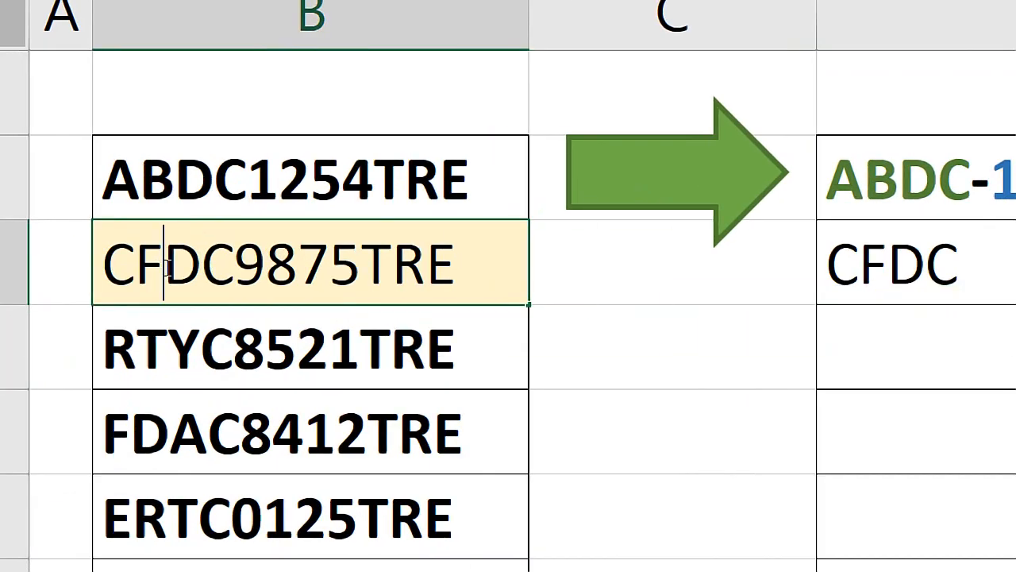
drag(217, 267, 91, 261)
click(131, 262)
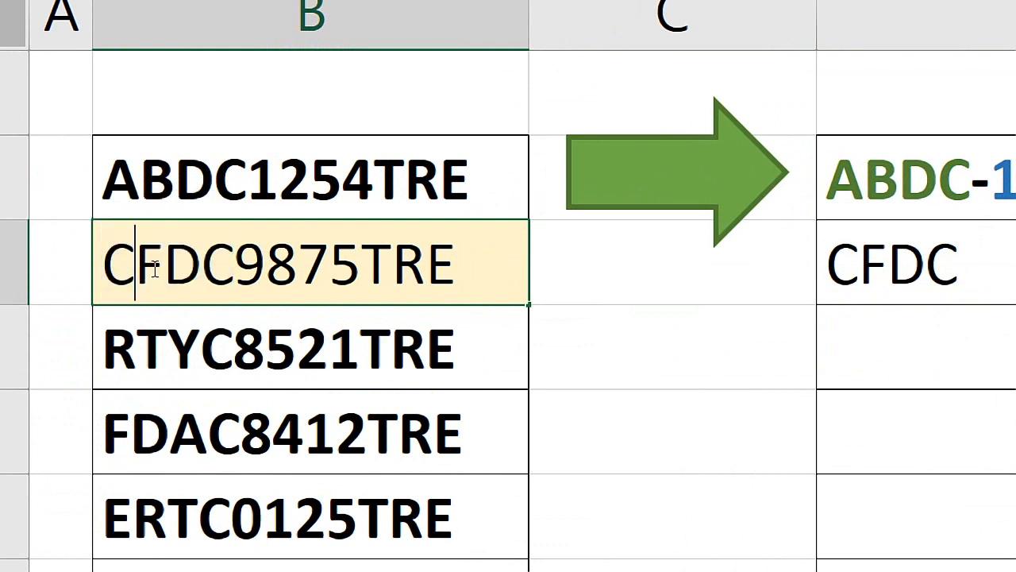
click(233, 264)
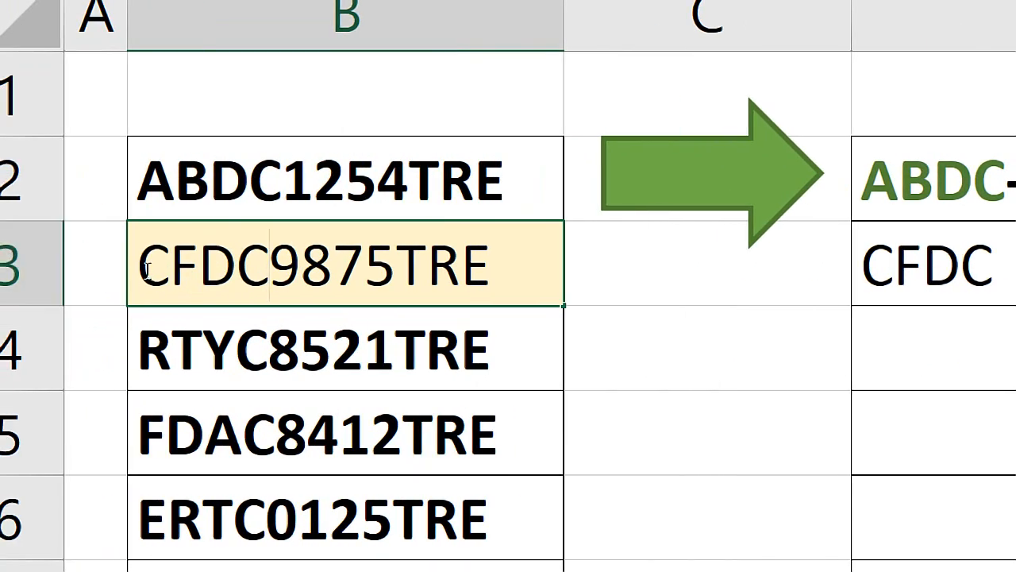
click(143, 271)
drag(141, 262, 274, 262)
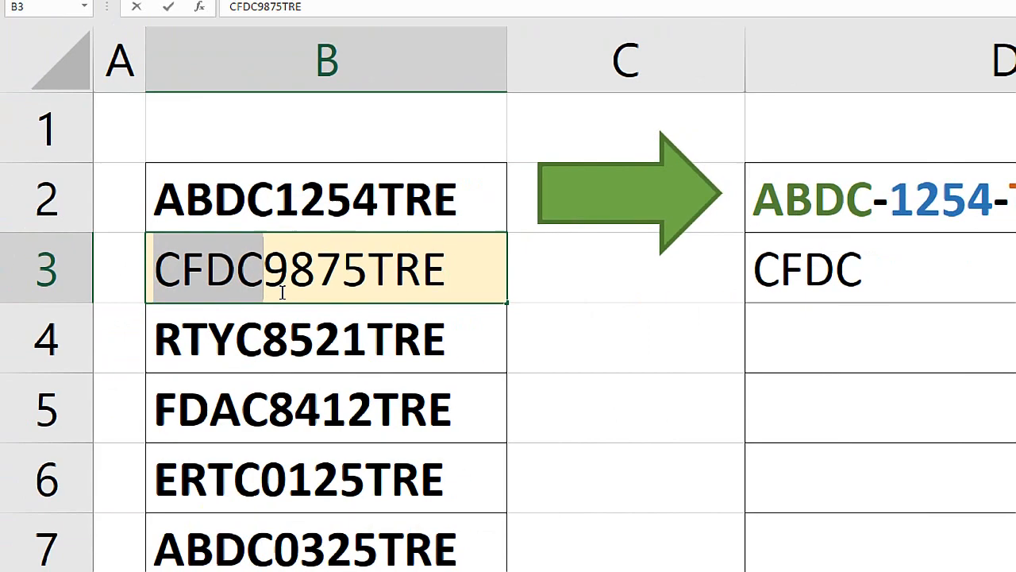
key(Escape)
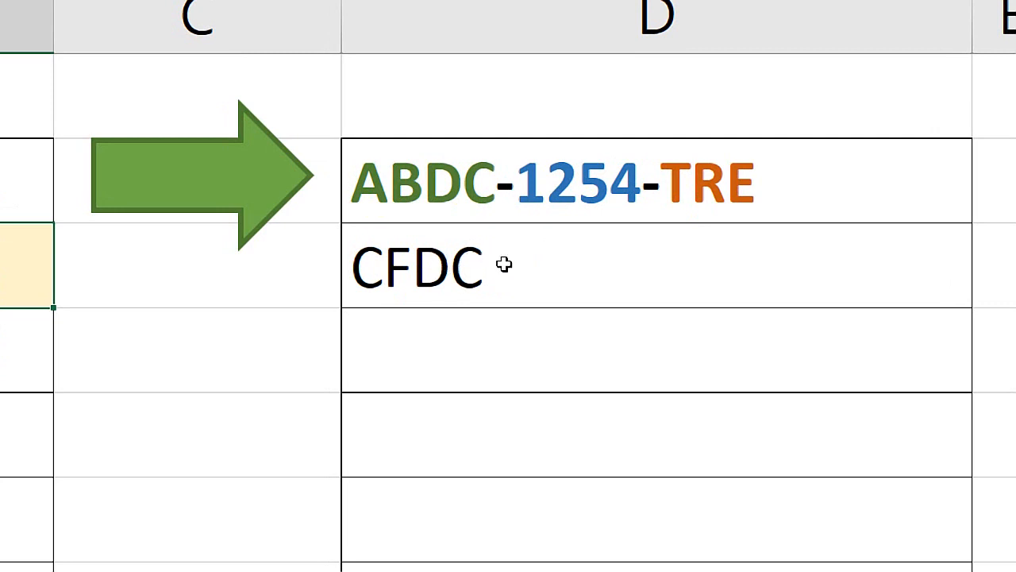
Reopen the formula in D3 for editing and add a hyphen directly after IZQUIERDA(B3;4)
double_click(503, 265)
click(697, 272)
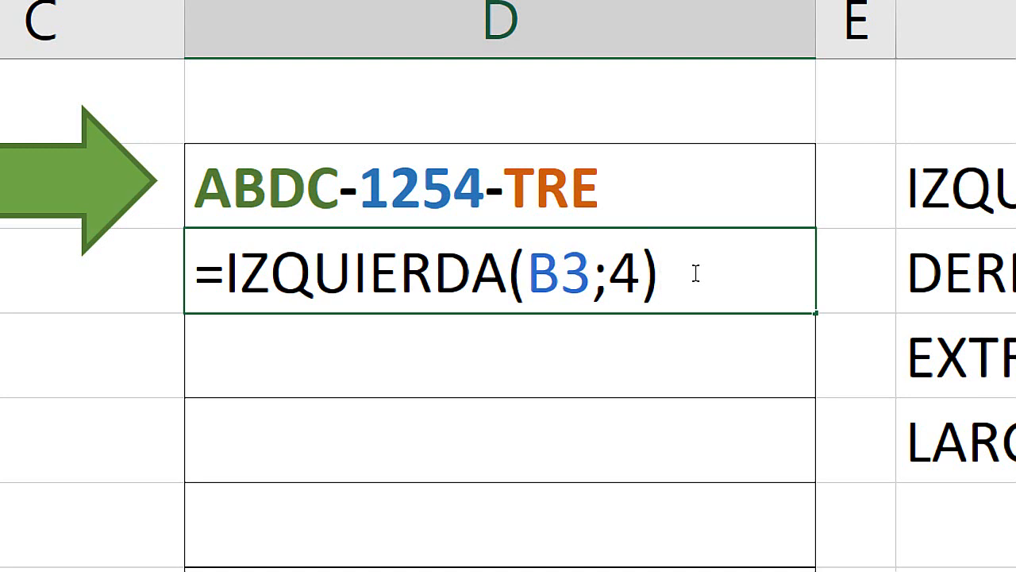
text(-)
click(662, 270)
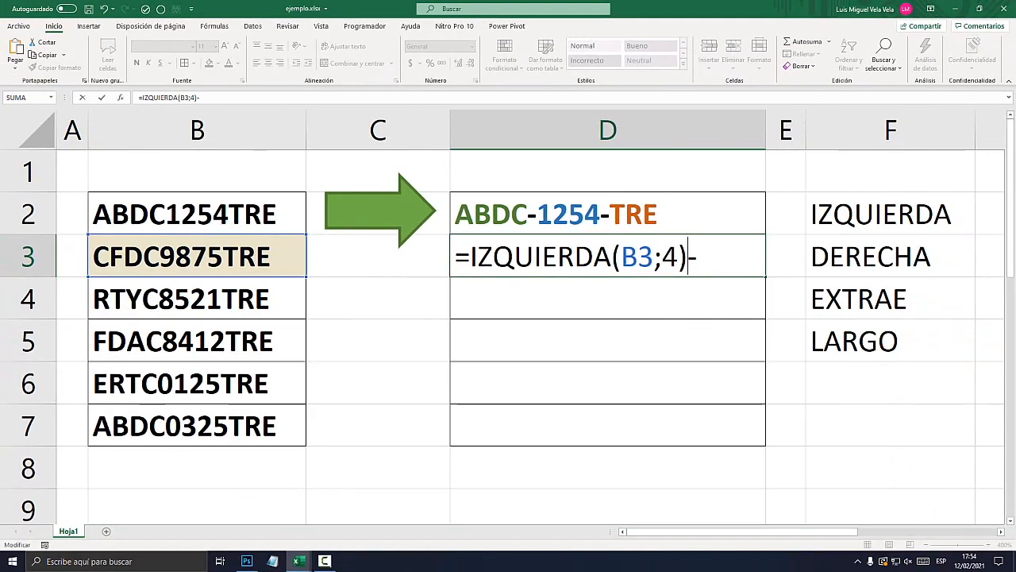
Switch to Photoshop and mark the &/6 key and the left Shift key on the keyboard image with red circles and check marks
key(alt+Tab)
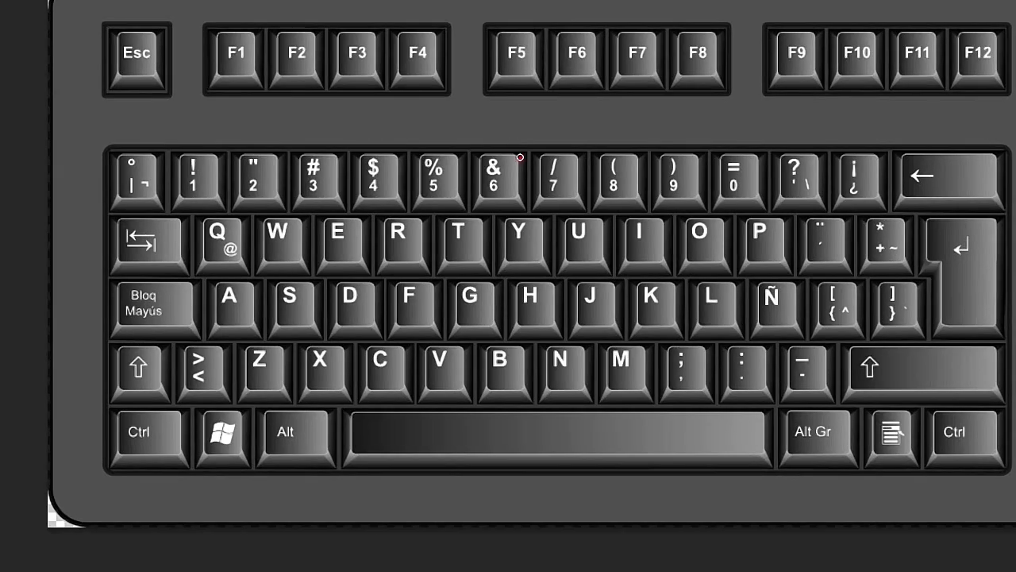
mouse_move(519, 157)
mouse_down()
mouse_move(481, 140)
mouse_move(466, 187)
mouse_move(528, 203)
mouse_move(523, 161)
mouse_up()
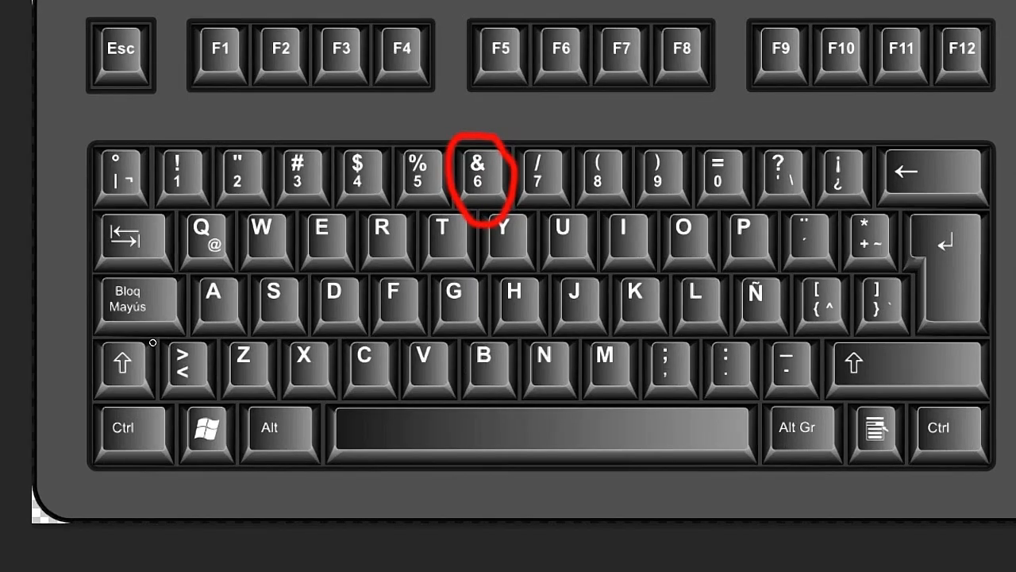
mouse_move(144, 339)
mouse_down()
mouse_move(135, 332)
mouse_move(82, 373)
mouse_move(160, 377)
mouse_move(149, 336)
mouse_up()
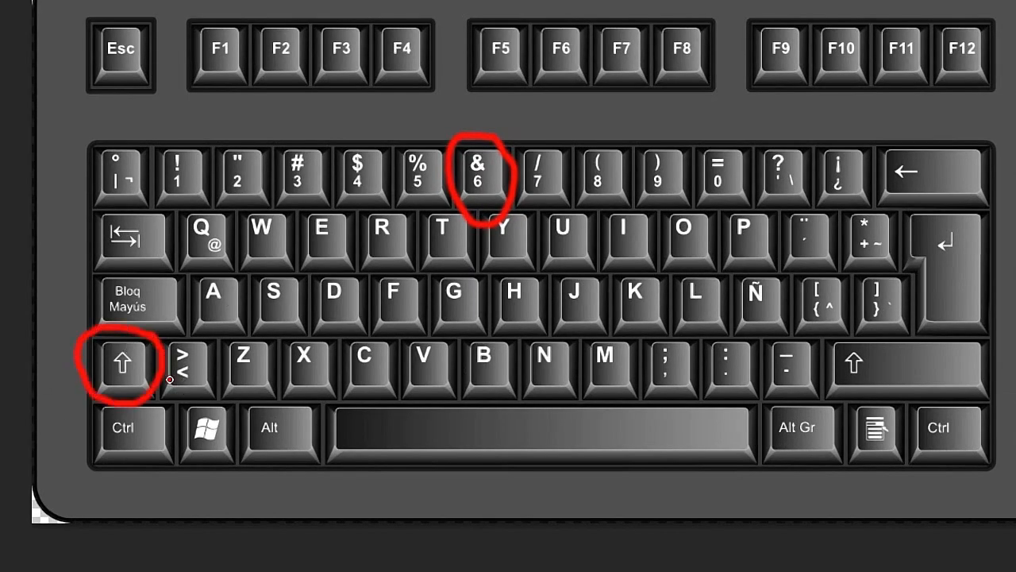
mouse_move(169, 380)
mouse_down()
mouse_move(198, 396)
mouse_move(295, 276)
mouse_up()
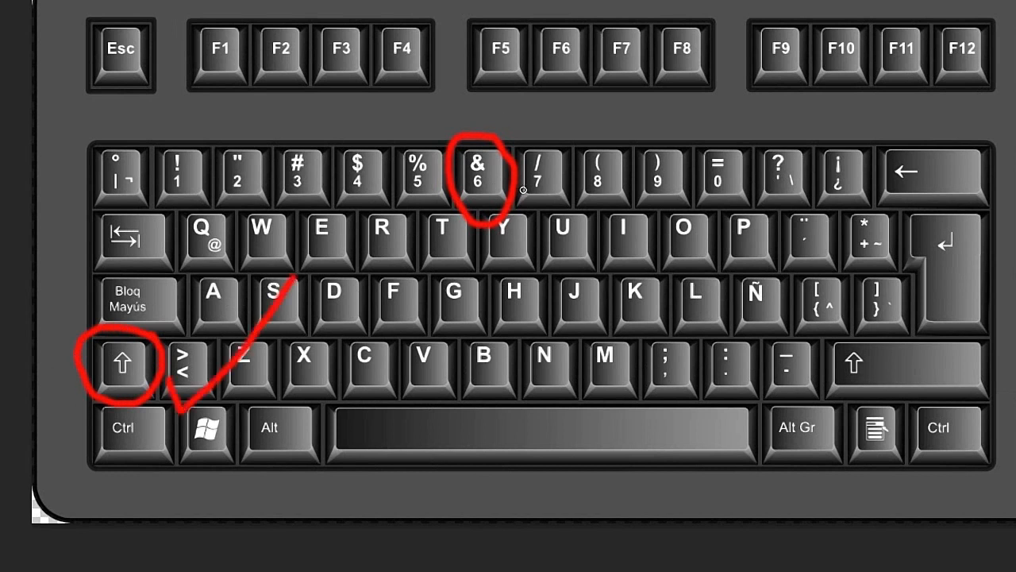
mouse_move(523, 189)
mouse_down()
mouse_move(550, 230)
mouse_move(609, 119)
mouse_up()
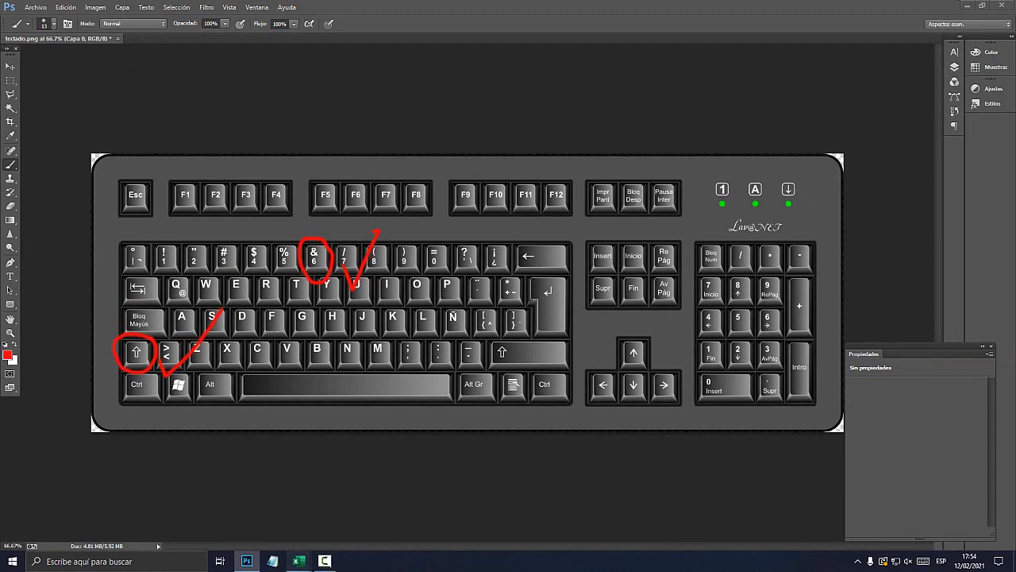
Switch back to ejemplo.xlsx in Excel and extend the D3 formula to =IZQUIERDA(B3;4)&"-"&
mouse_move(298, 560)
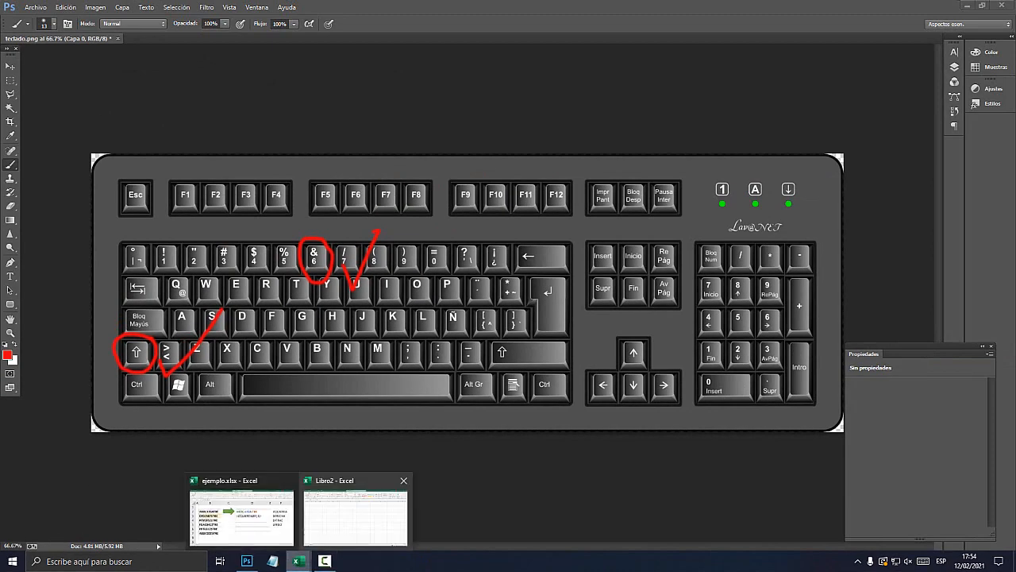
click(241, 516)
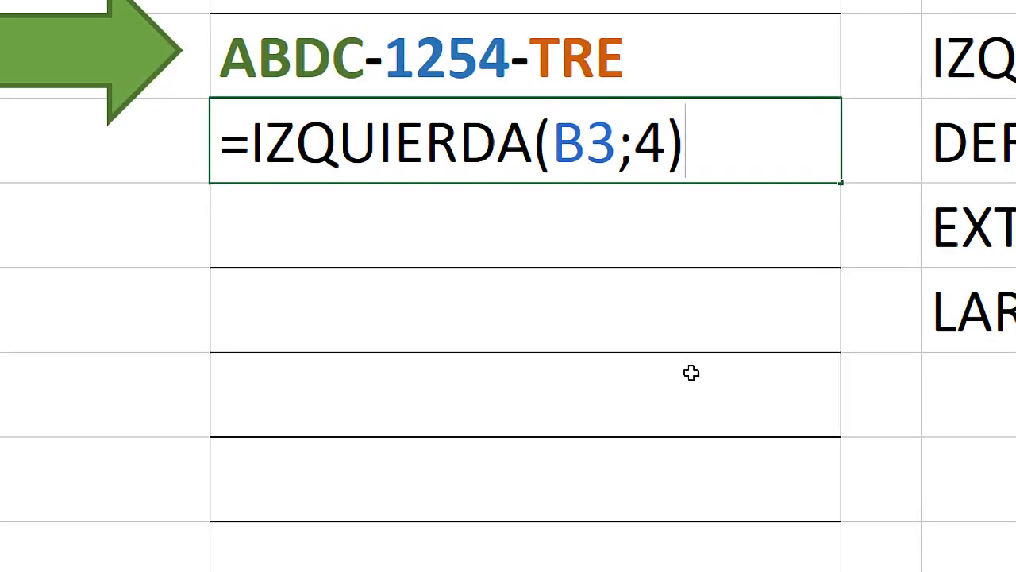
text(&)
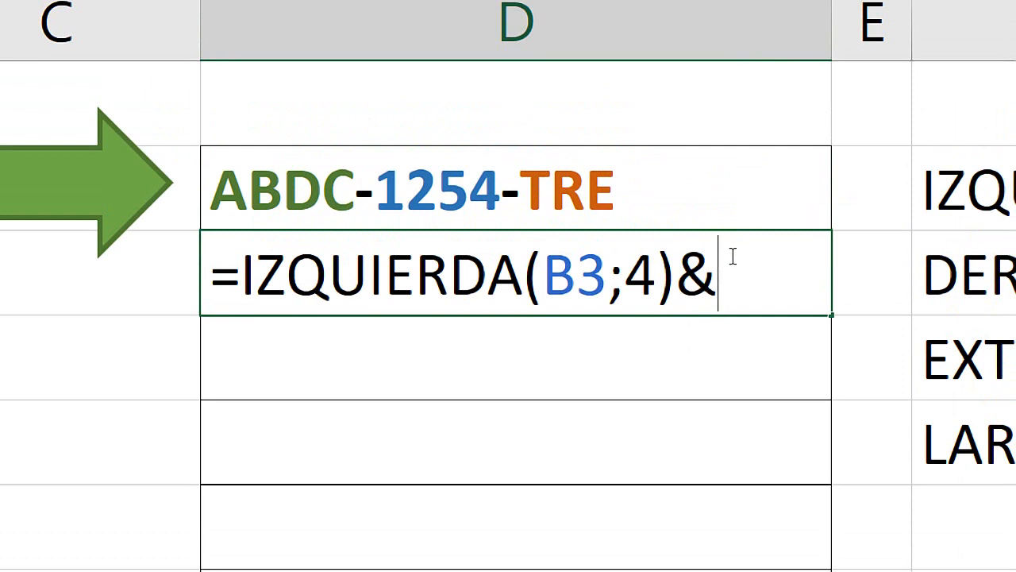
text(-)
click(723, 275)
text(")
click(788, 276)
text(")
key(BackSpace)
key(BackSpace)
key(BackSpace)
text(-")
key(Left)
key(Left)
text(")
click(789, 276)
text(&)
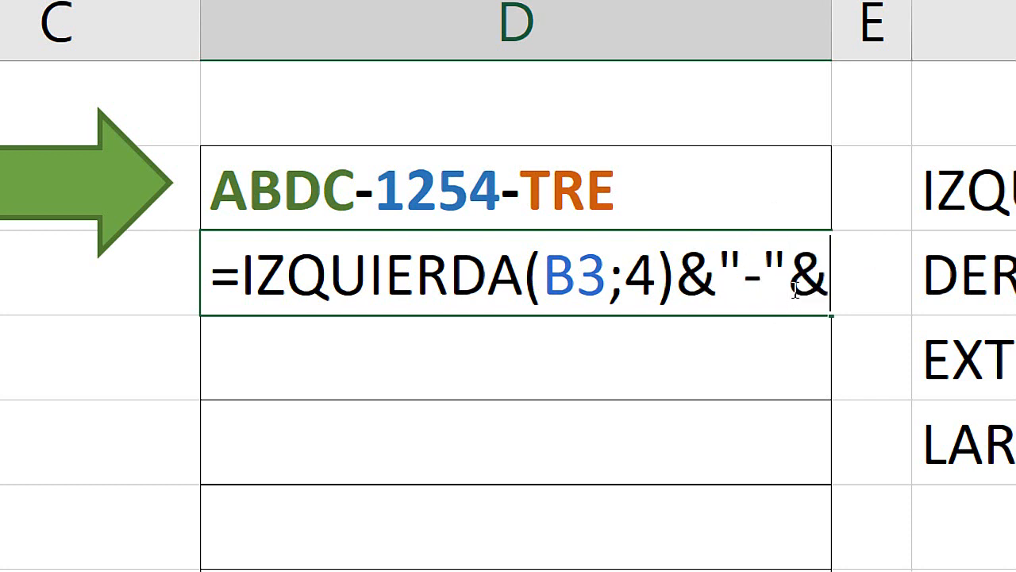
Examine the IZQUIERDA(B3;4) part and the &"-"& part of the D3 formula
drag(689, 277, 833, 273)
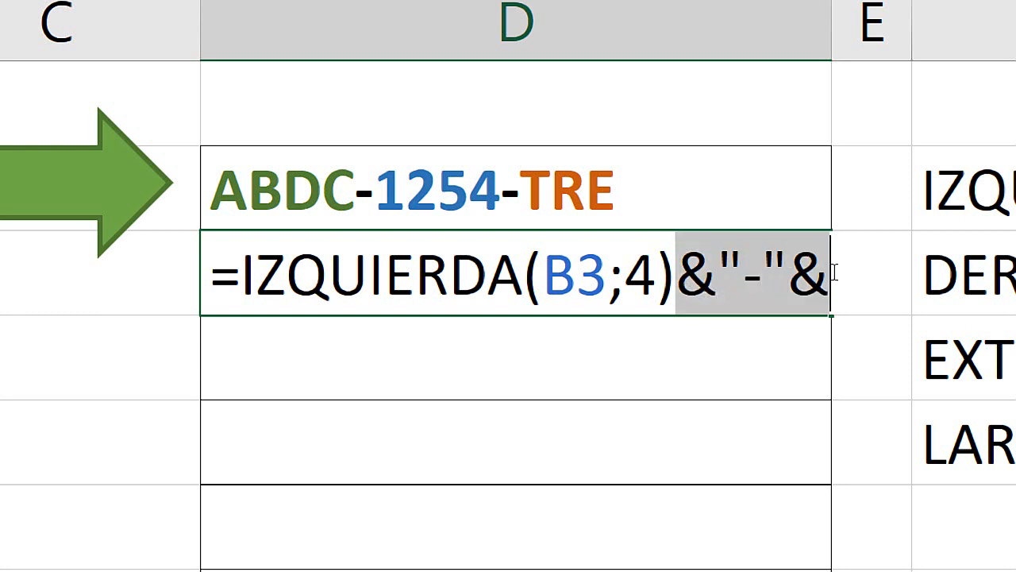
drag(735, 274, 825, 265)
click(386, 274)
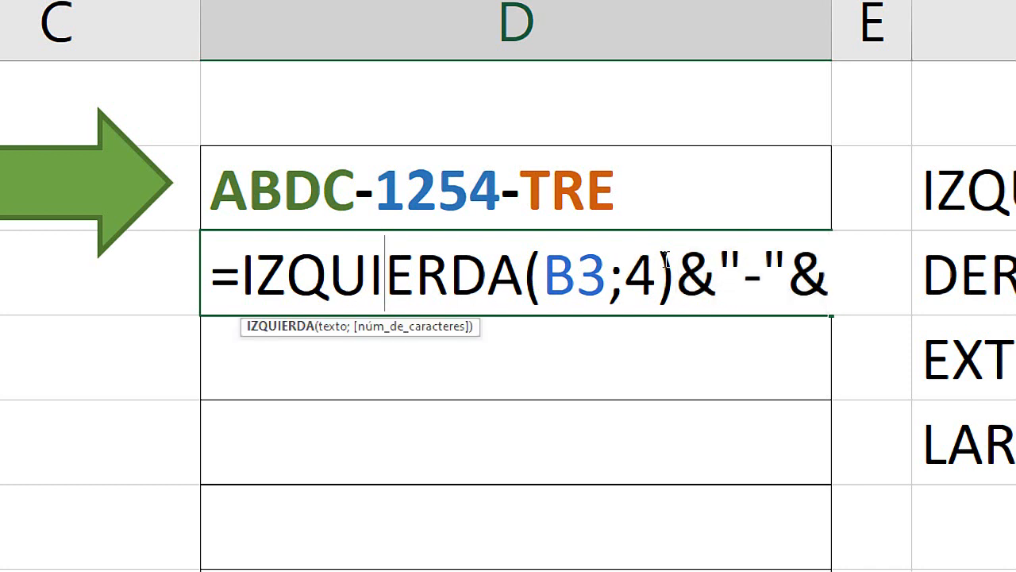
drag(686, 270, 246, 294)
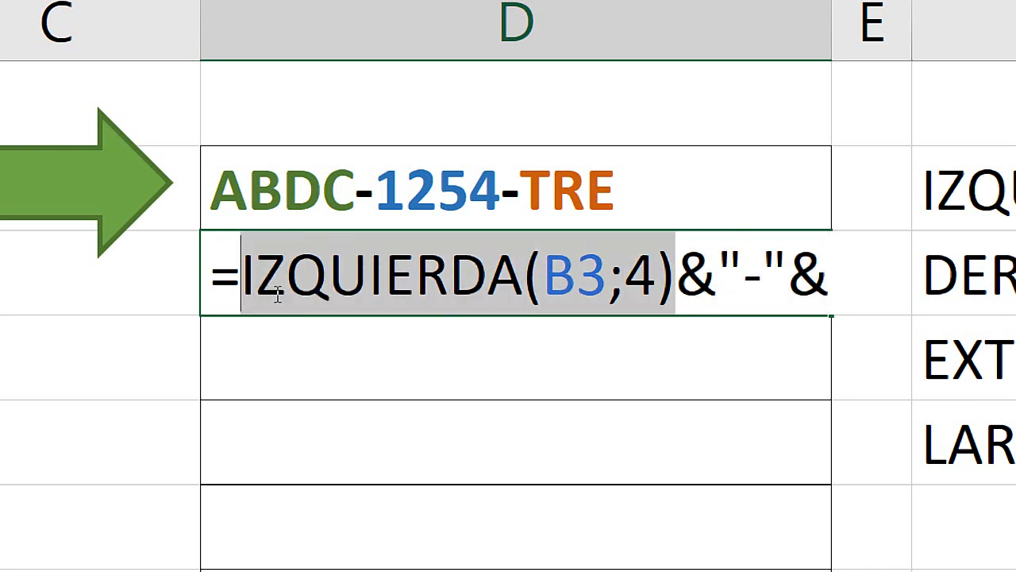
drag(681, 270, 254, 273)
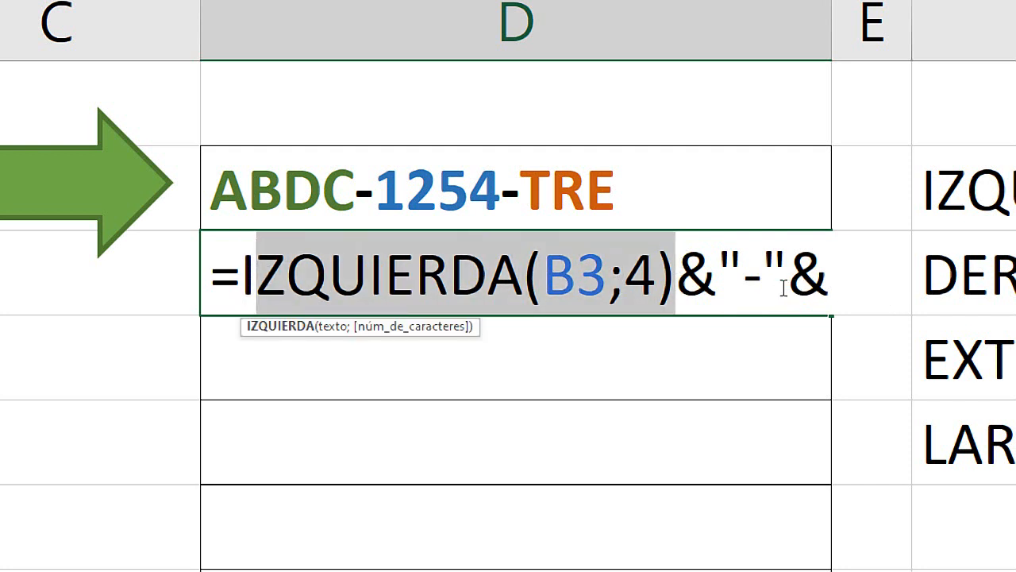
click(684, 274)
drag(684, 274, 833, 272)
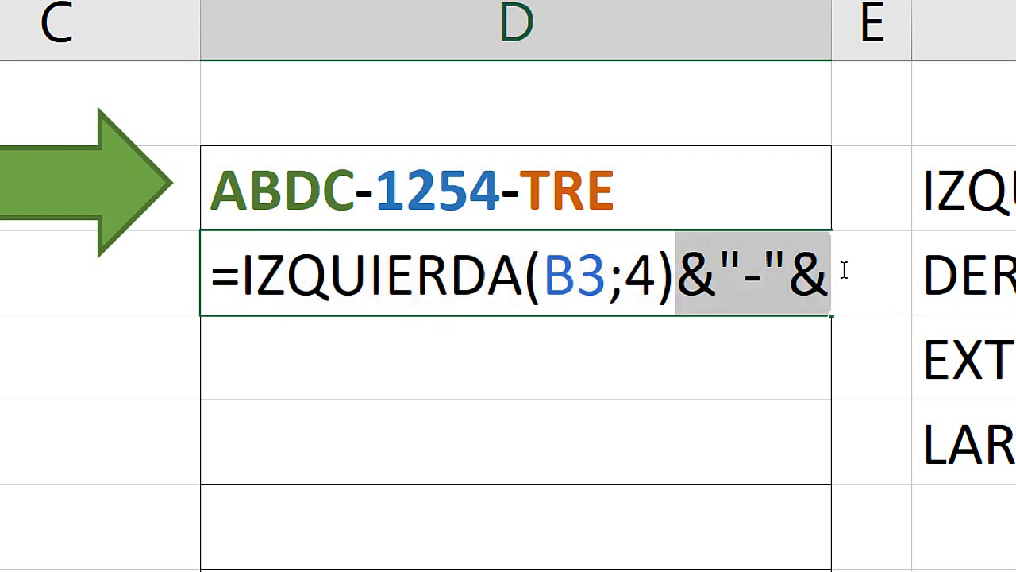
Append the EXTRAE function to the end of the D3 formula with cell B3 as its text argument
click(838, 269)
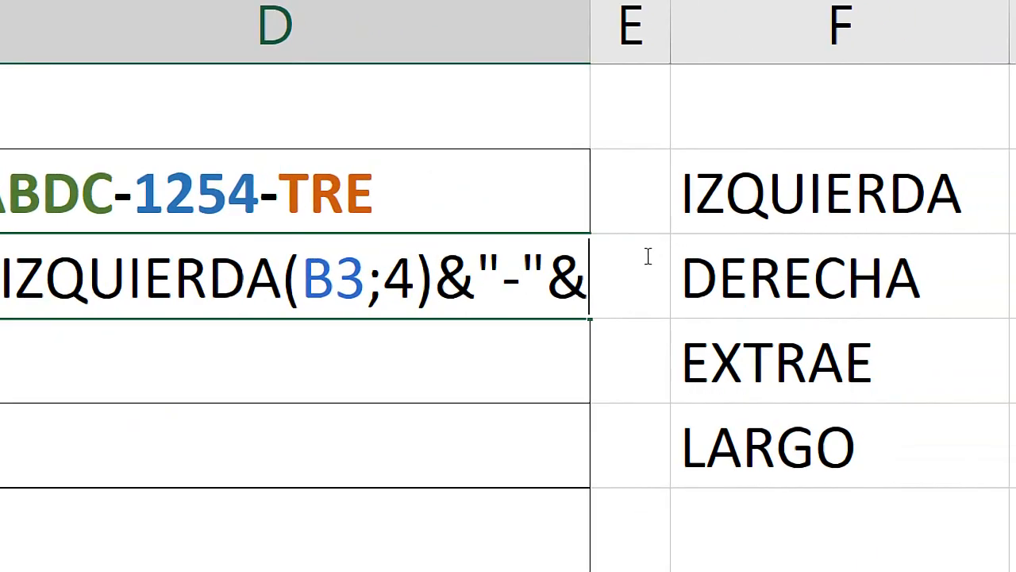
text(EXTRA)
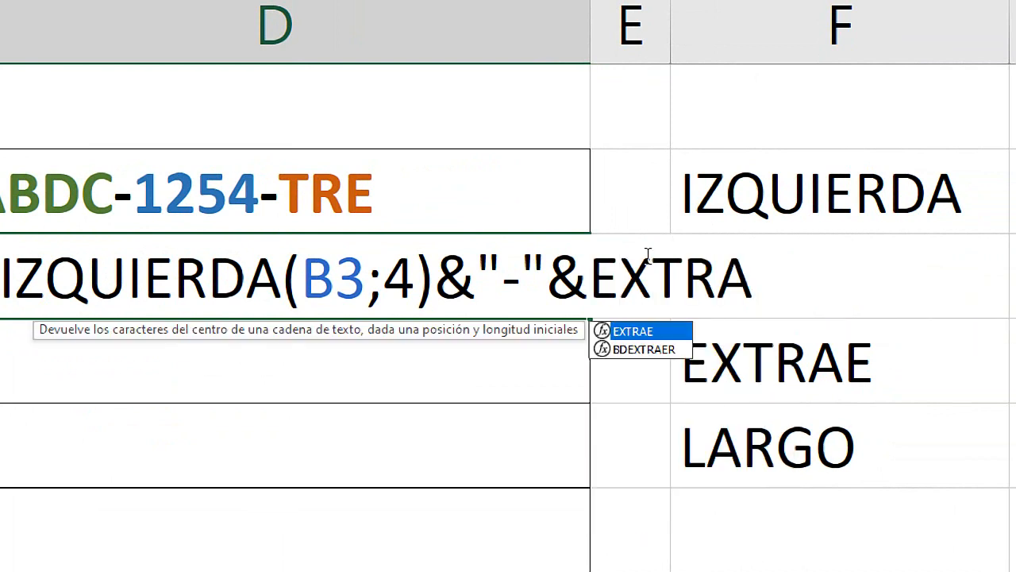
key(Tab)
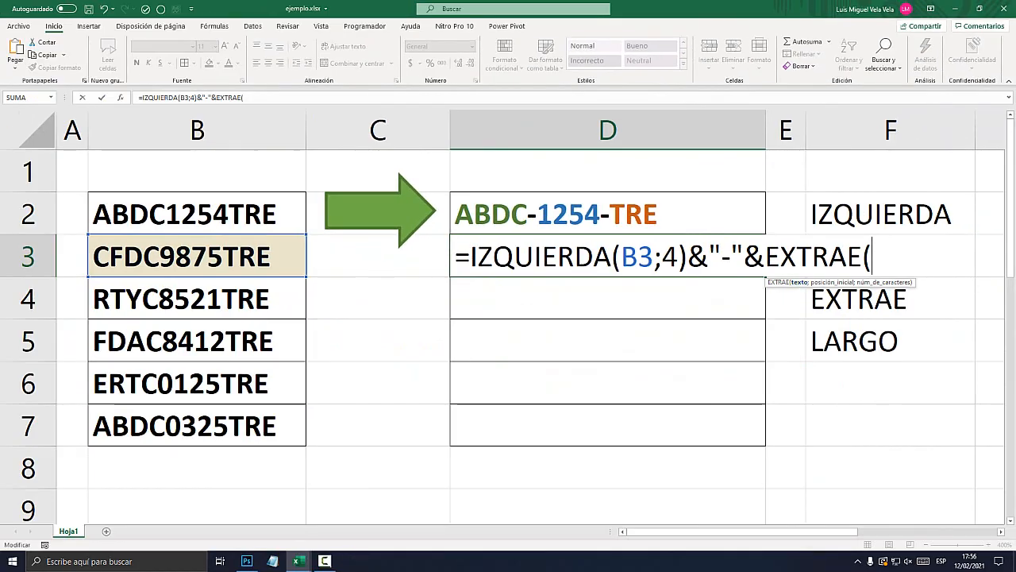
click(197, 257)
key(F2)
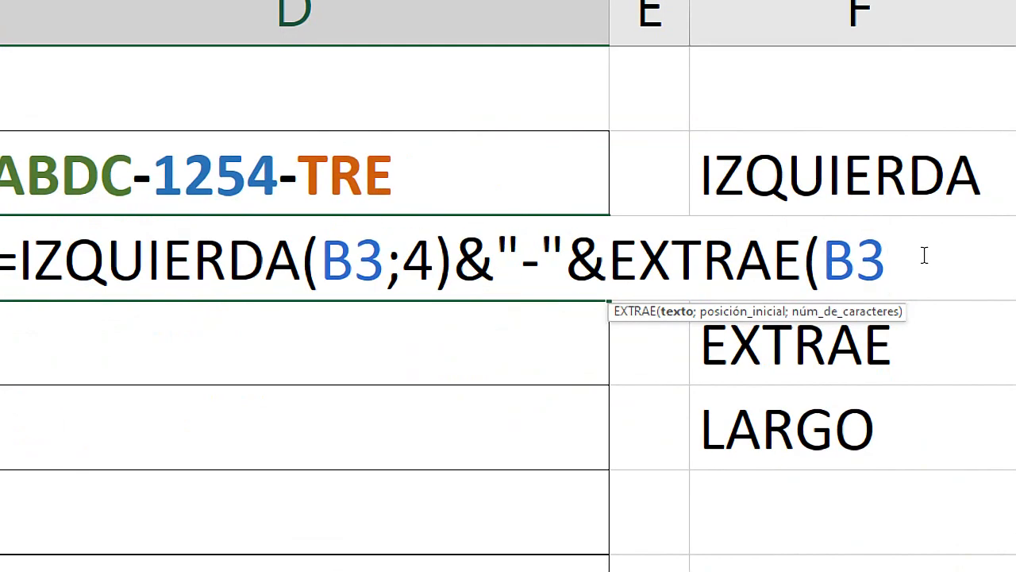
text(;)
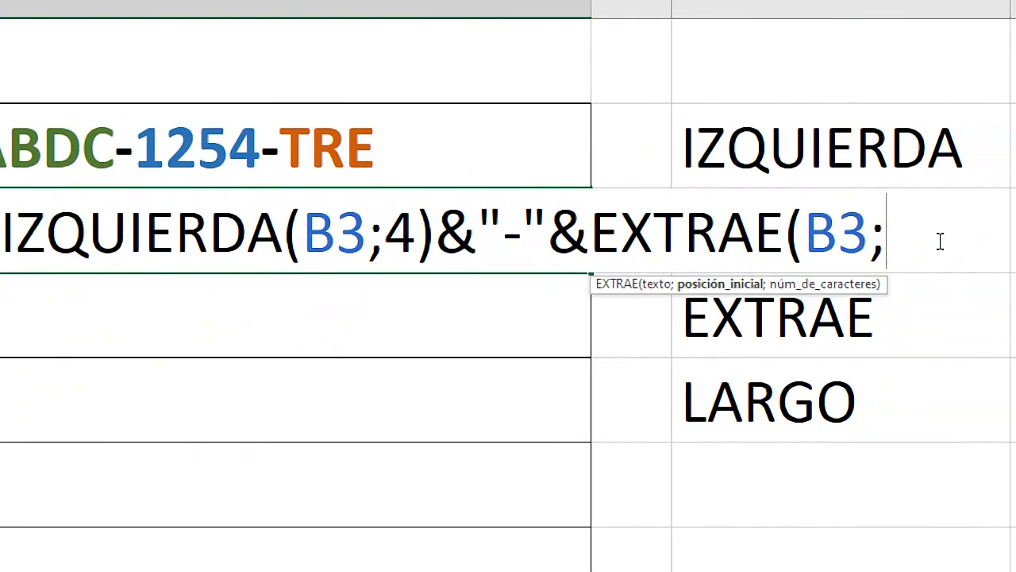
Set EXTRAE to start at position 5 and take 4 characters, close its parenthesis and enter the D3 formula
text(5)
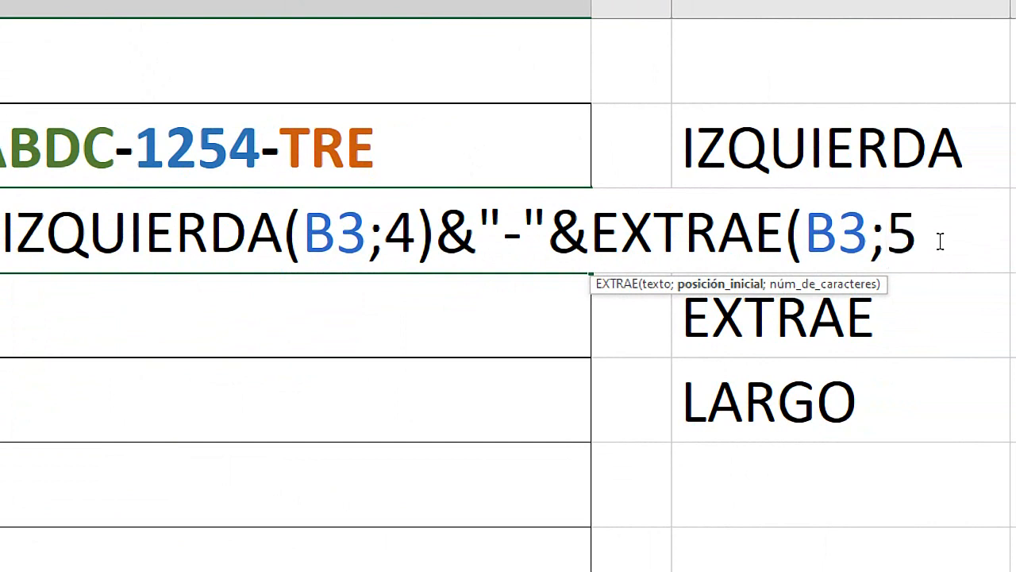
text(;)
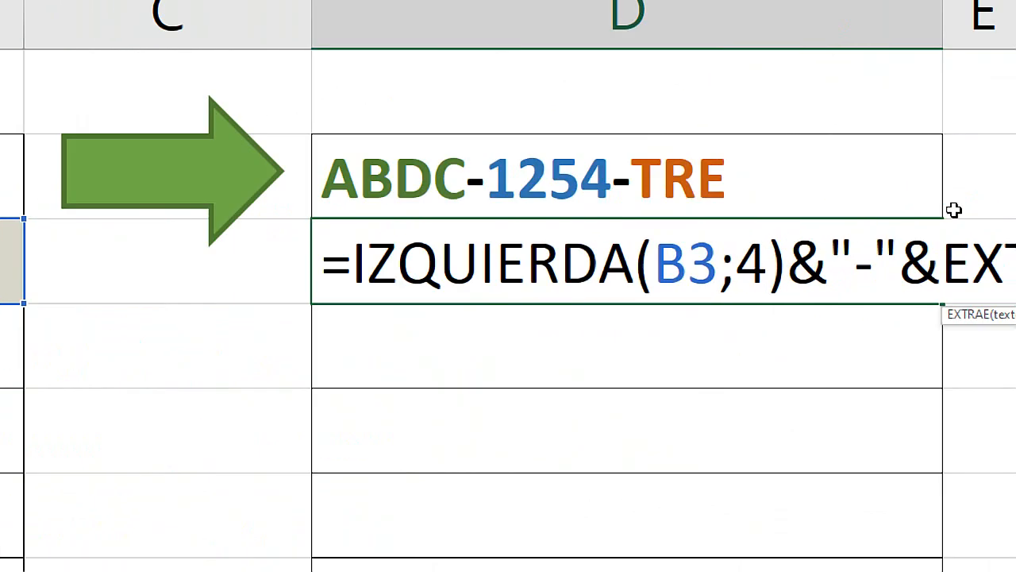
text(4)
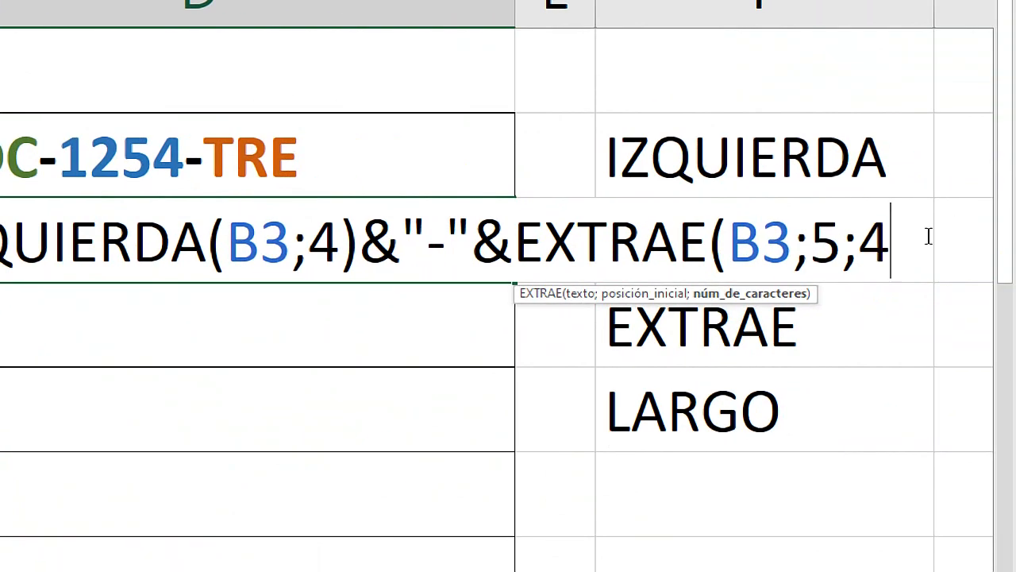
double_click(828, 238)
double_click(877, 243)
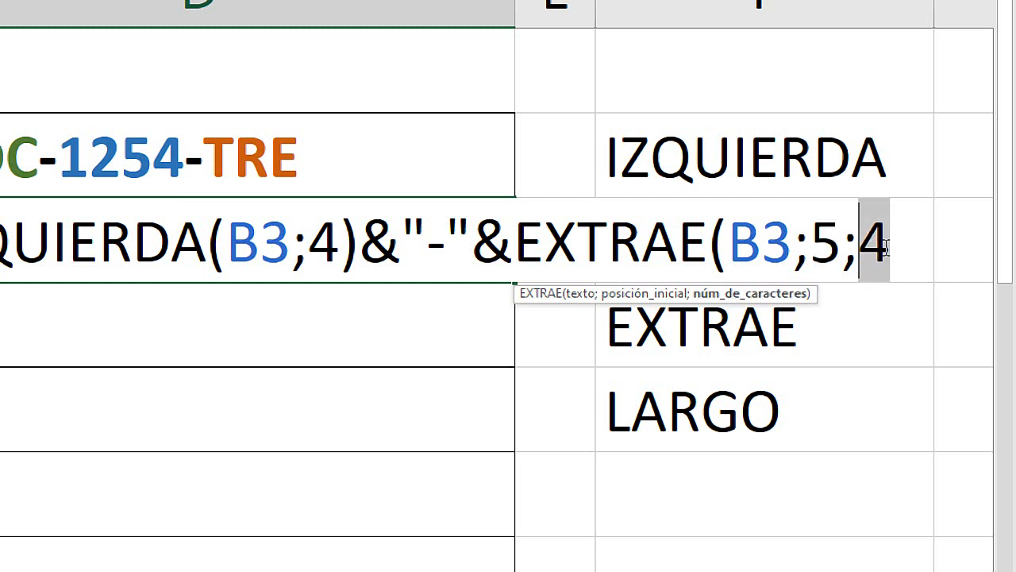
click(890, 243)
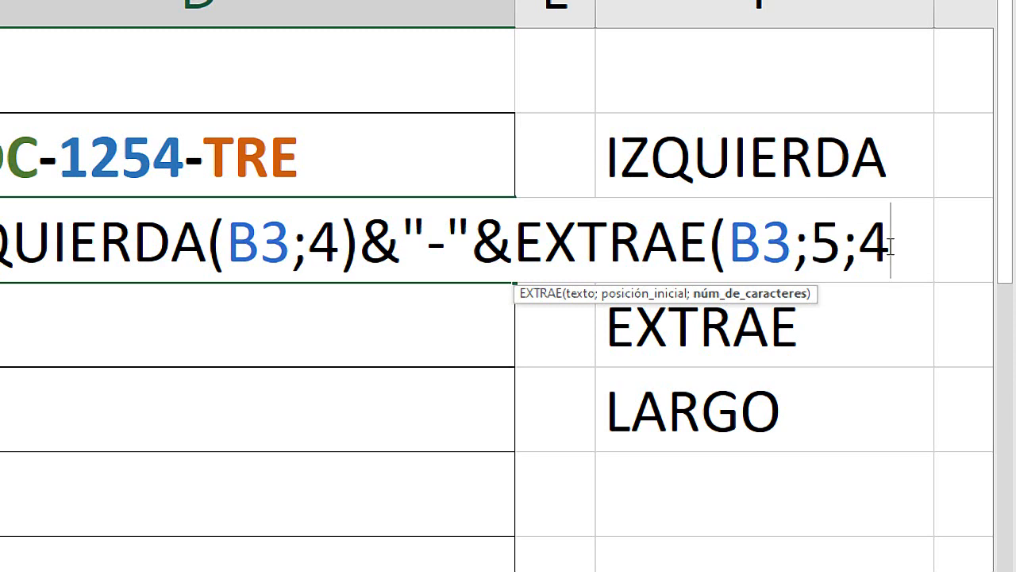
text())
key(Return)
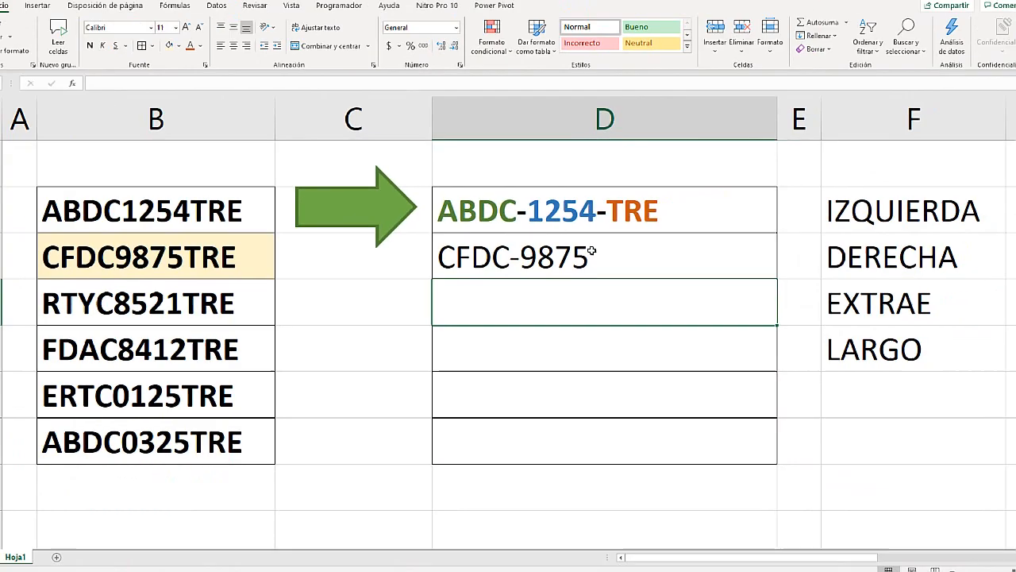
Make cell D3 bold and append &"-"& after EXTRAE(B3;5;4) in its formula
click(597, 257)
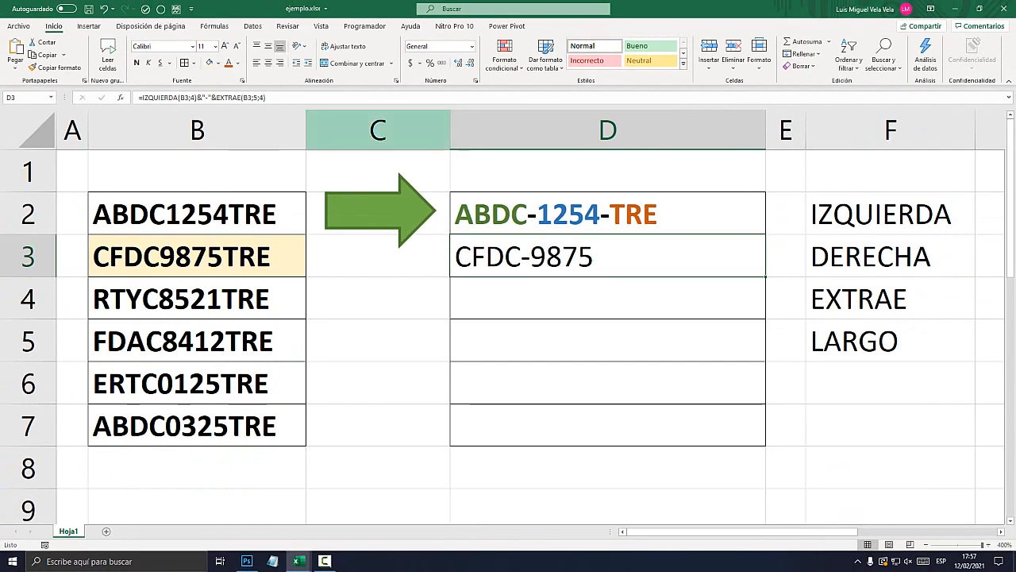
key(ctrl+n)
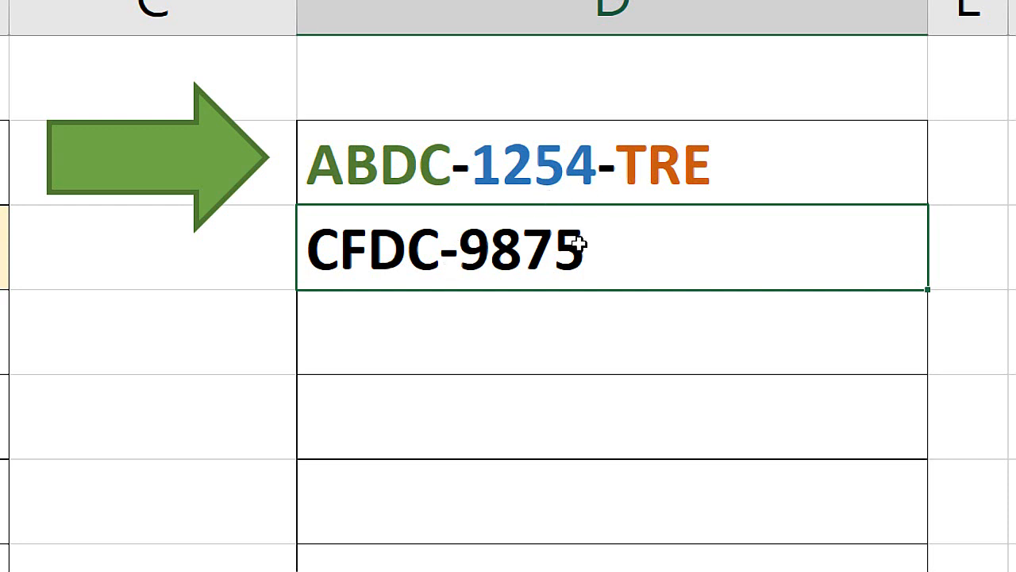
double_click(617, 233)
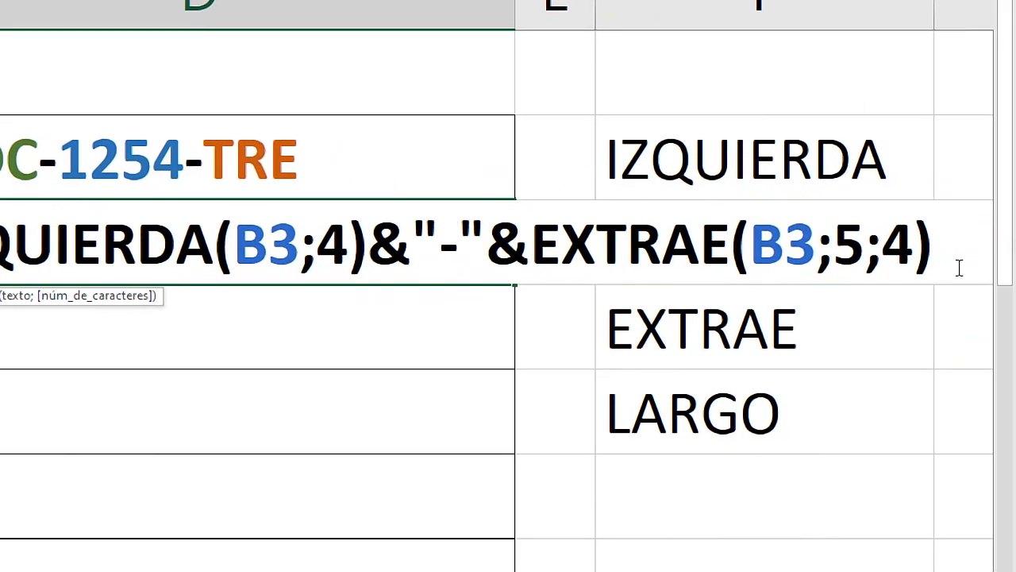
click(954, 240)
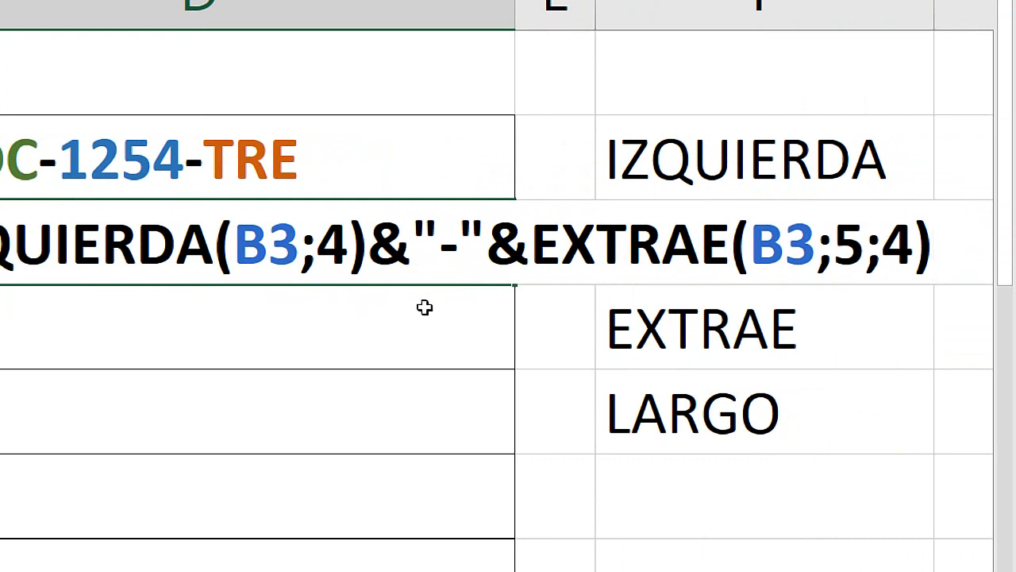
drag(528, 242, 368, 243)
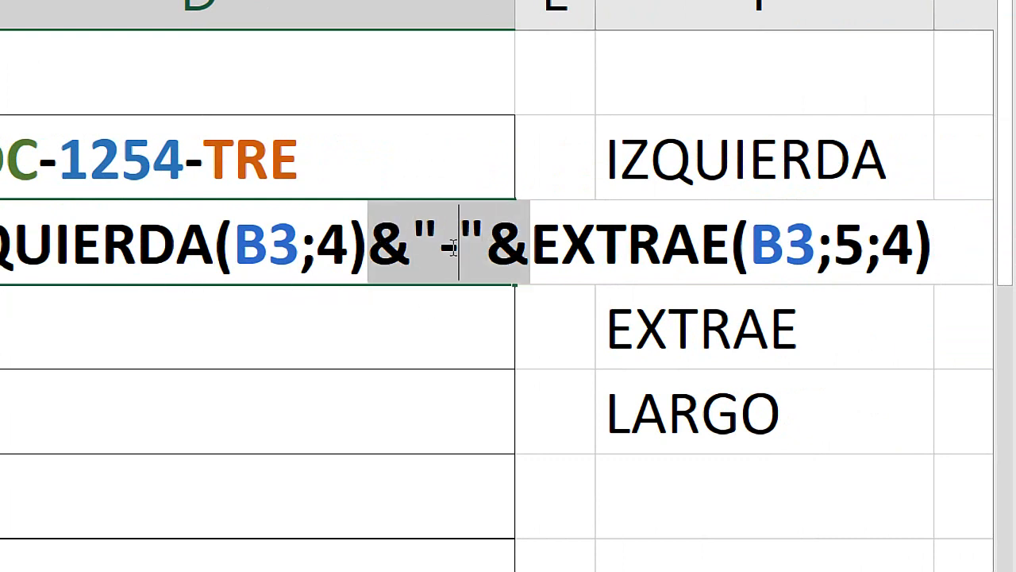
click(452, 247)
drag(524, 240, 368, 240)
click(939, 231)
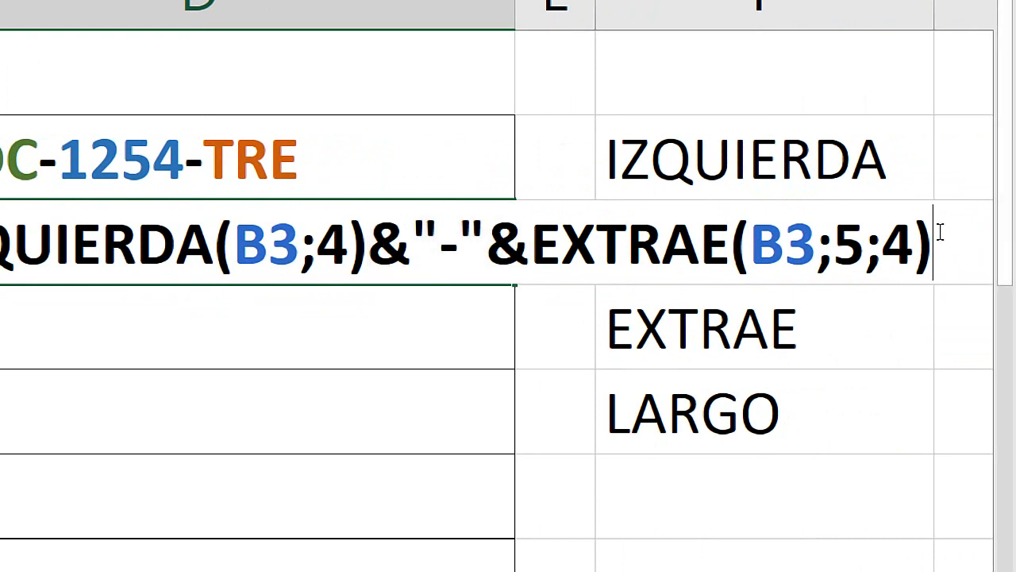
text(&)
text(")
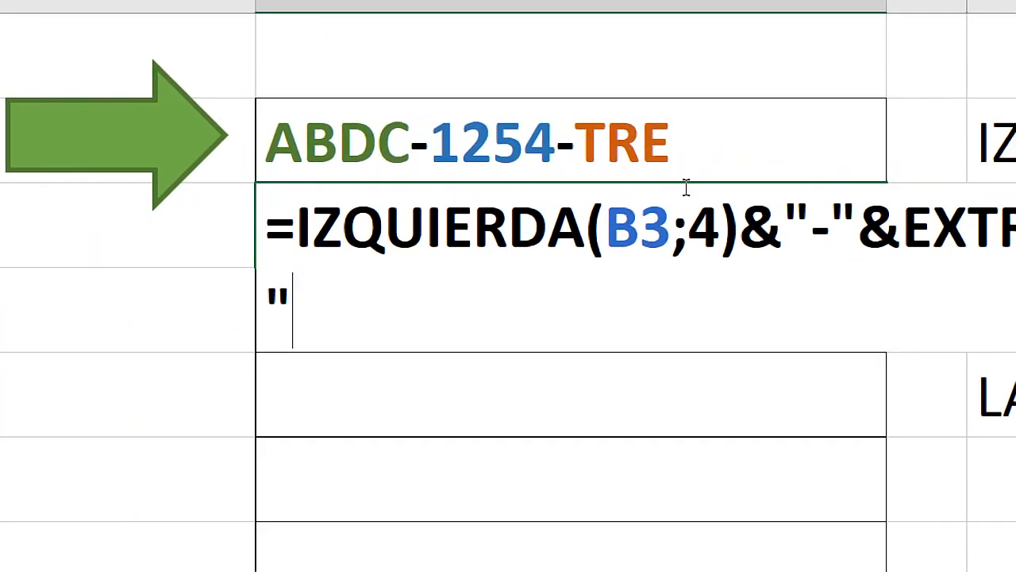
text(-")
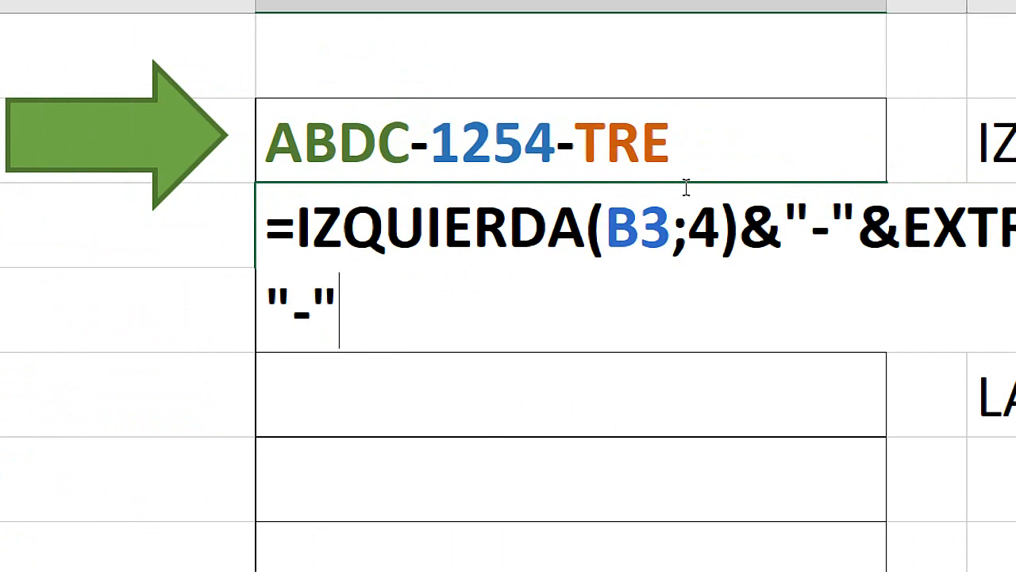
text(&)
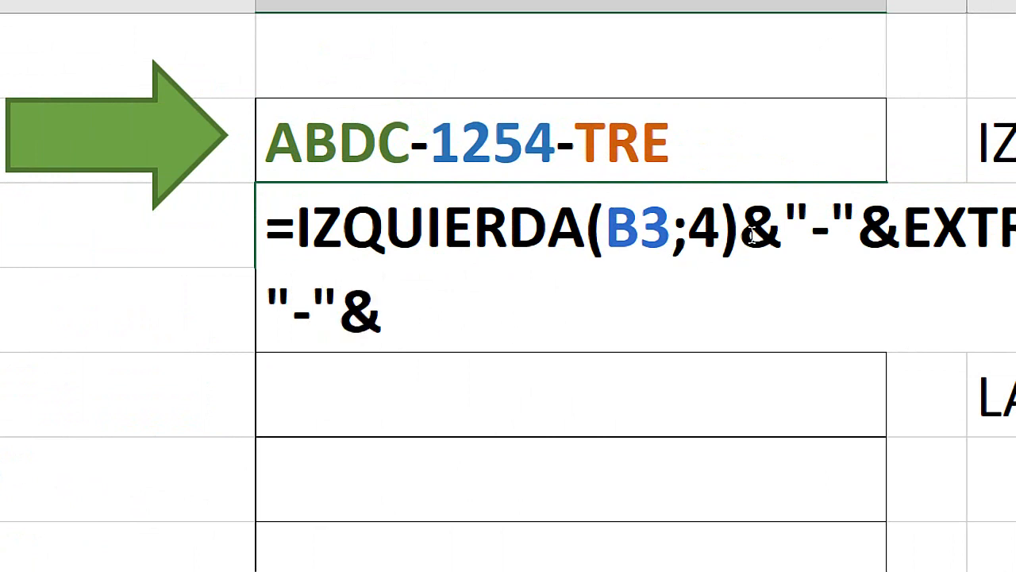
Add the DERECHA function at the end of the D3 formula with cell B3 as its text argument
drag(740, 231, 902, 231)
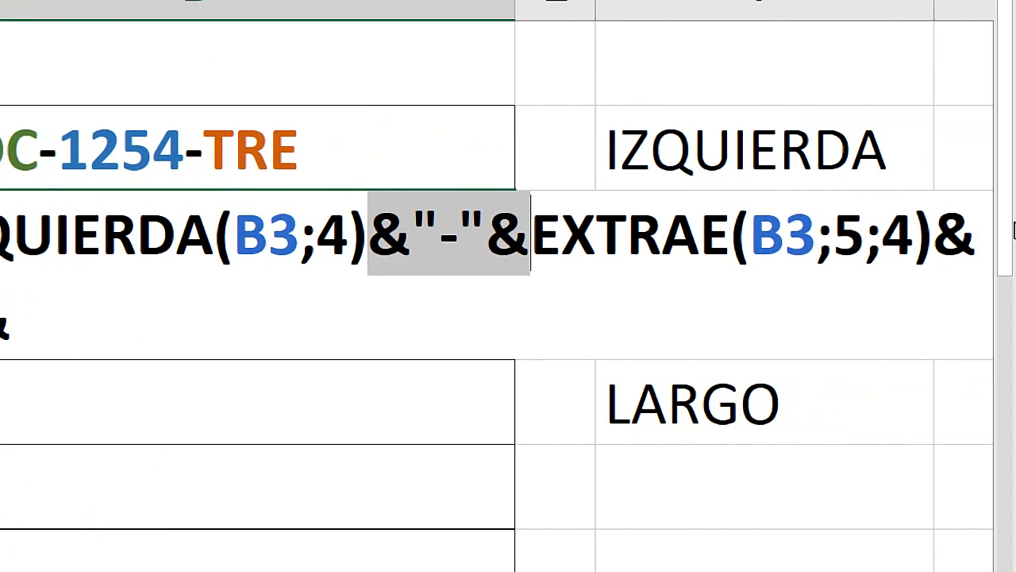
click(697, 217)
drag(539, 238, 23, 298)
click(949, 242)
click(230, 297)
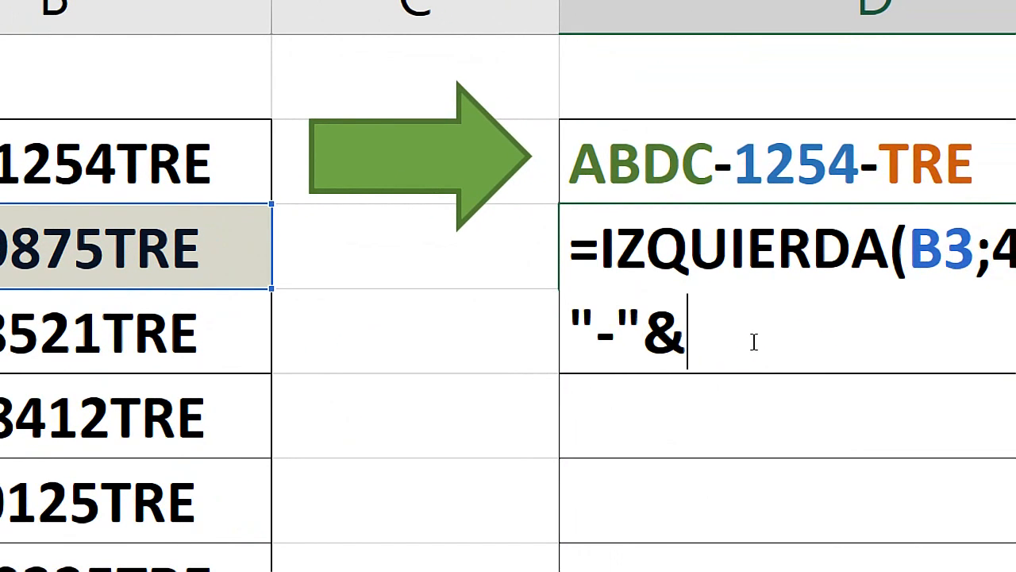
text(DEREC)
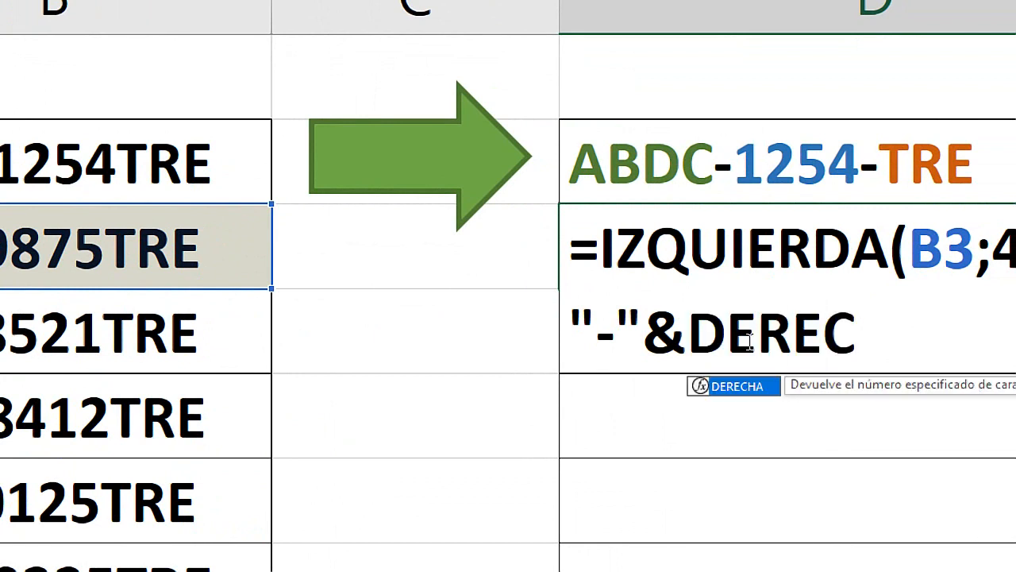
key(Tab)
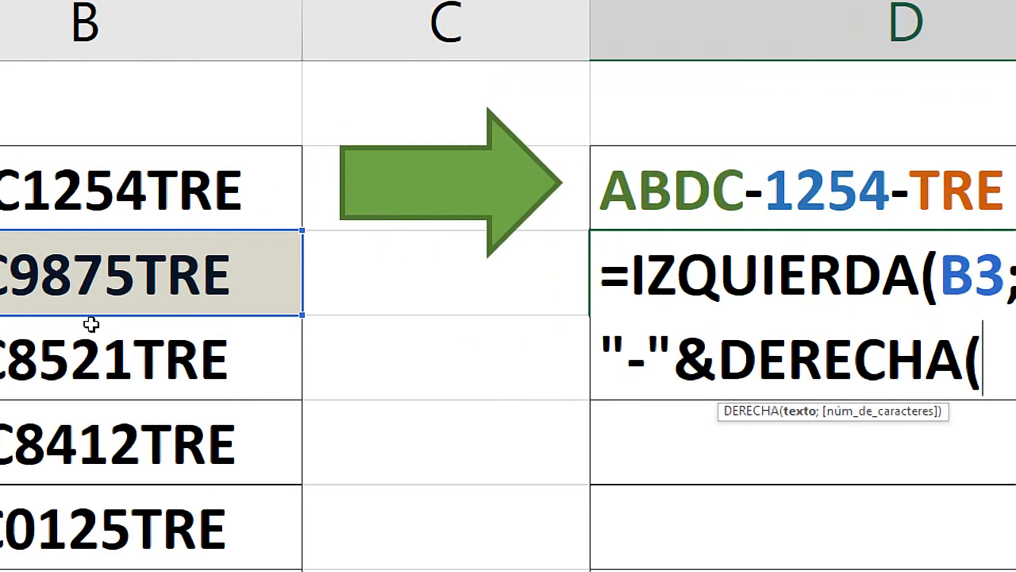
click(199, 278)
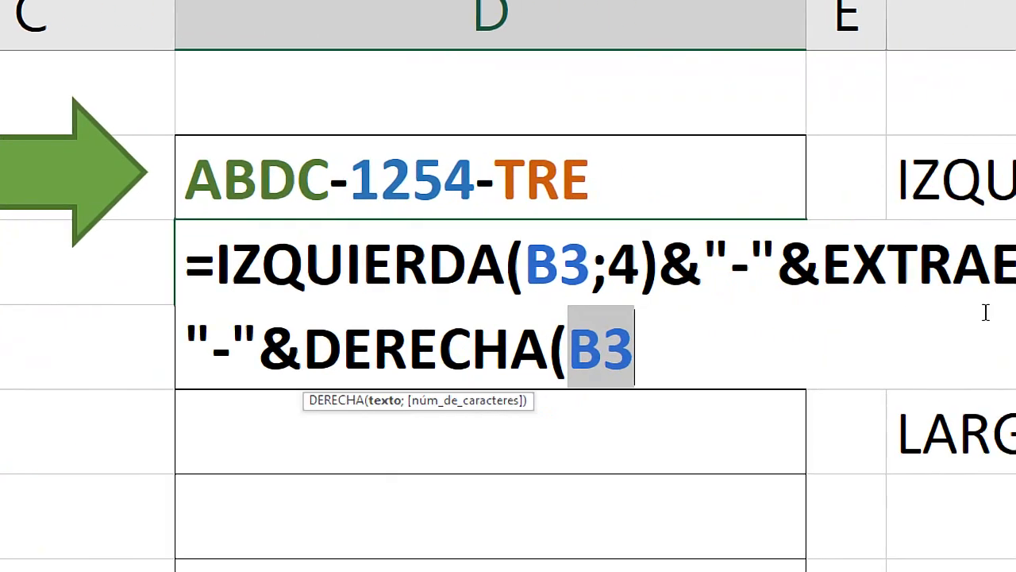
Set DERECHA to take 3 characters, close its parenthesis and enter the D3 formula
text(;)
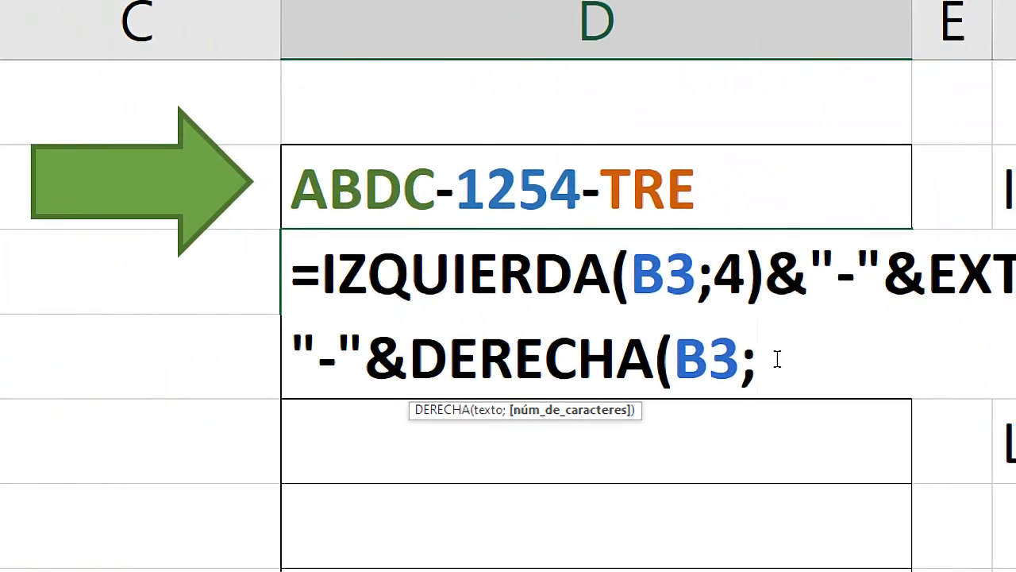
text(3))
key(Left)
key(Left)
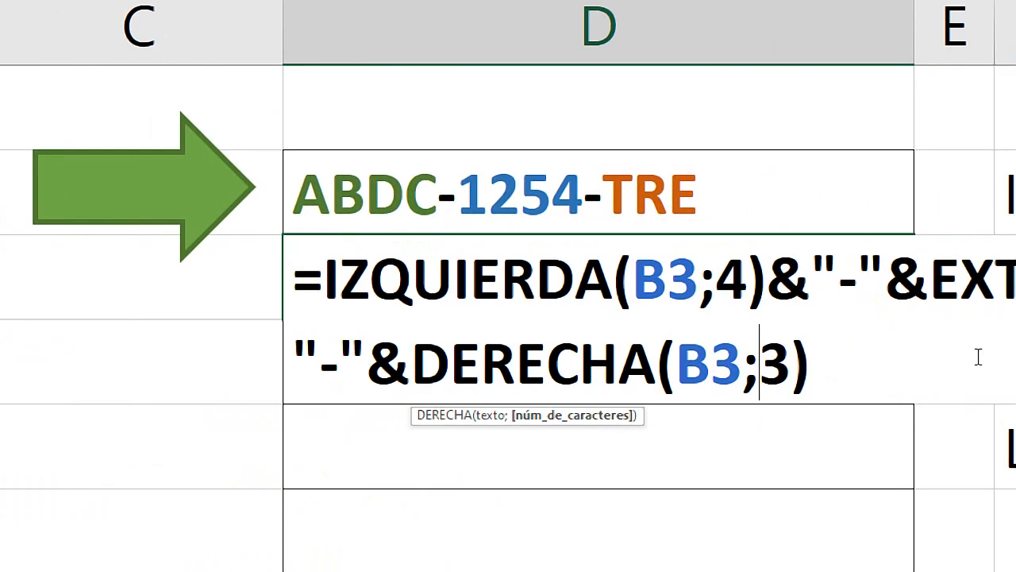
click(748, 368)
drag(788, 357, 766, 362)
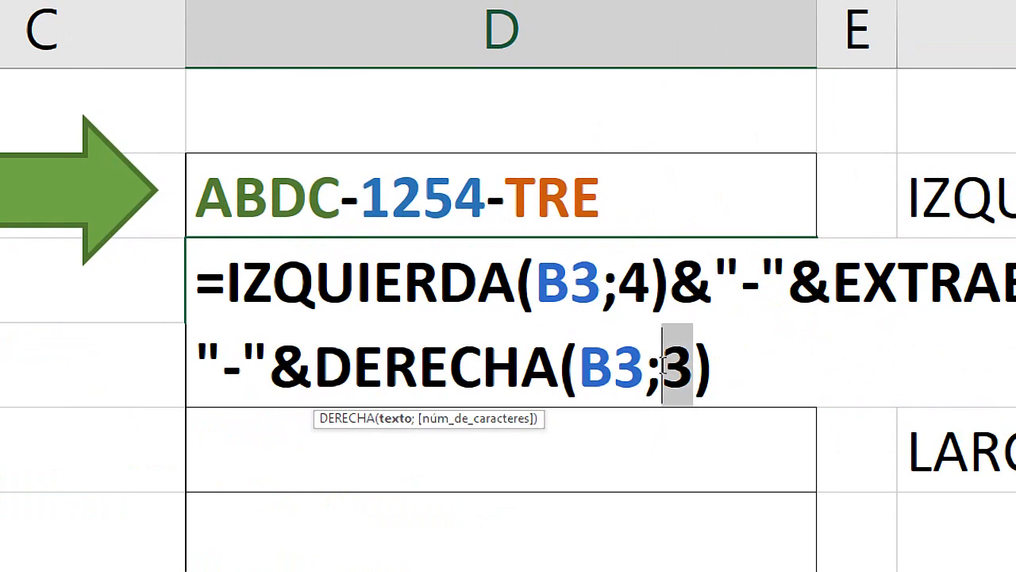
click(729, 366)
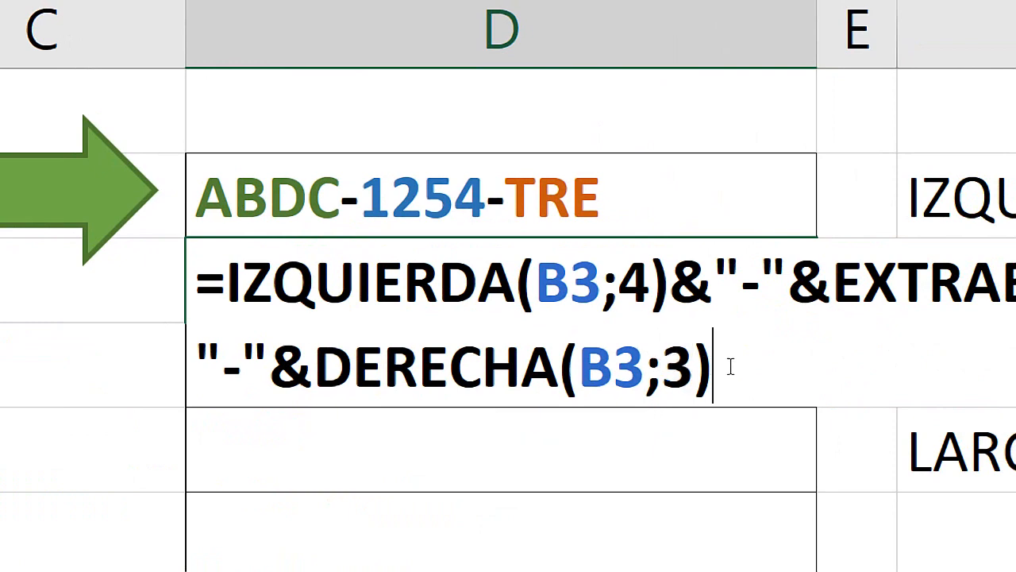
key(Return)
key(Up)
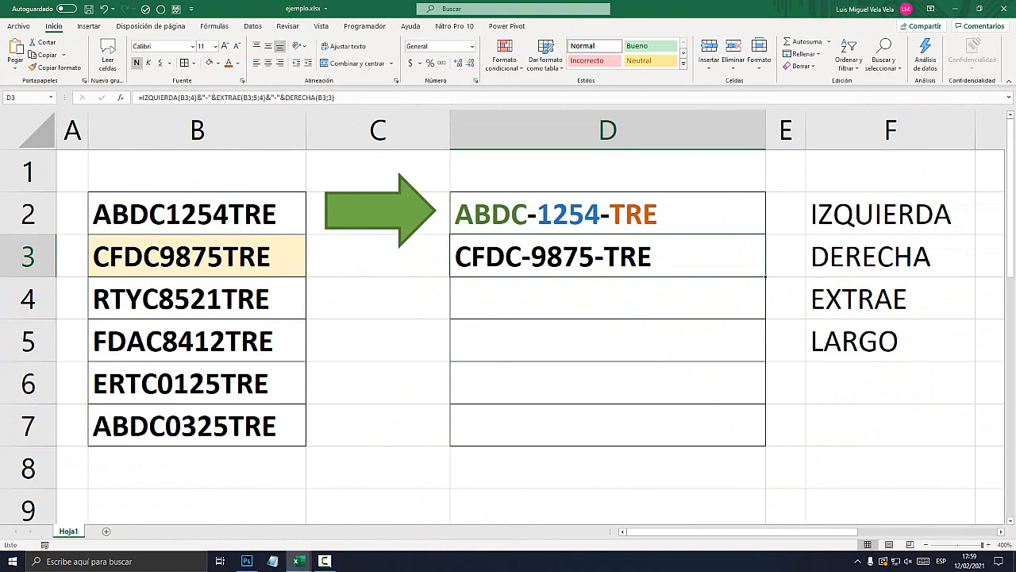
Add an extra E to the end of the code in B3 so it reads CFDC9875TREE
key(Left)
key(Left)
key(F2)
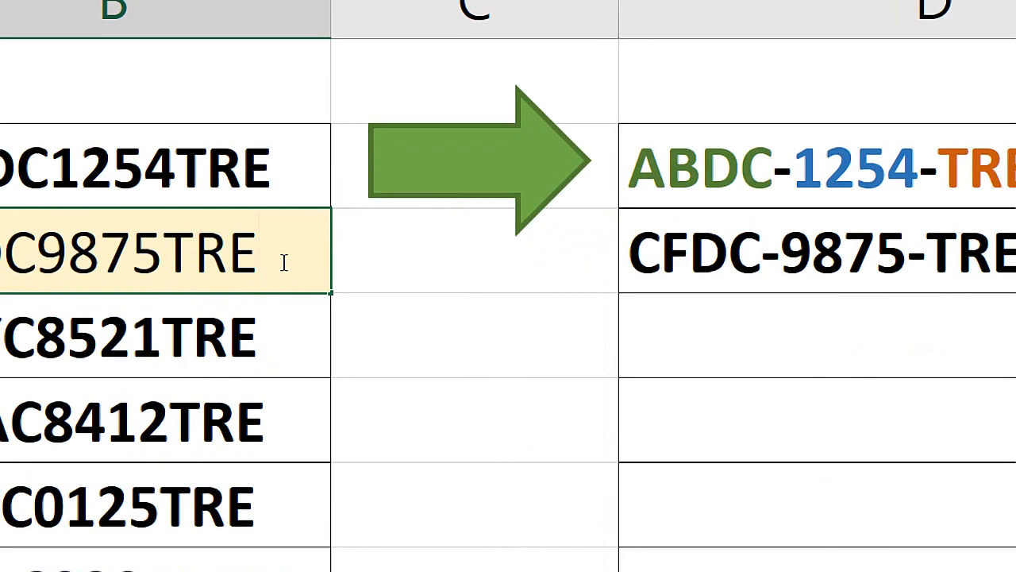
text(s)
key(BackSpace)
text(S)
key(BackSpace)
text(E)
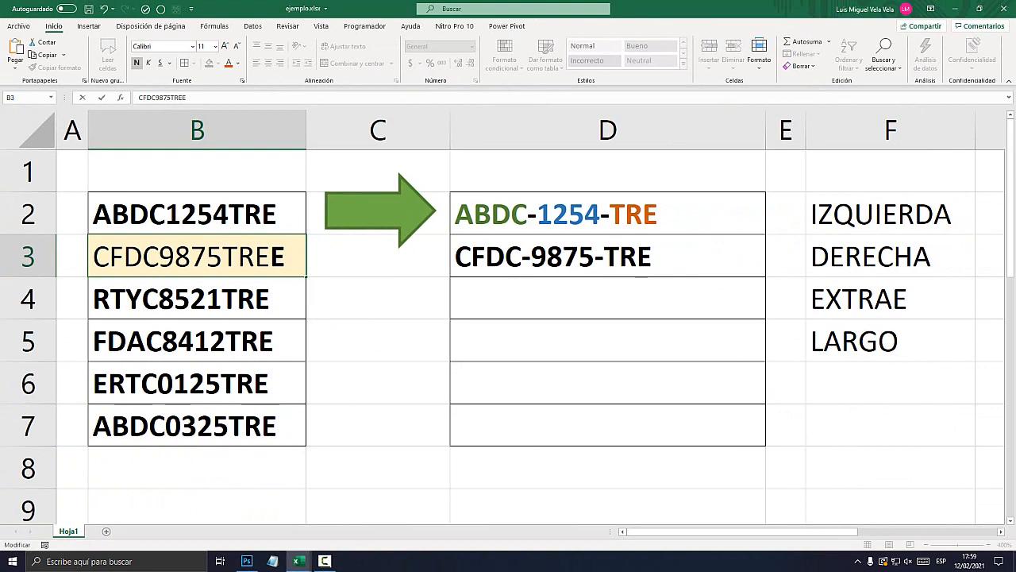
key(Return)
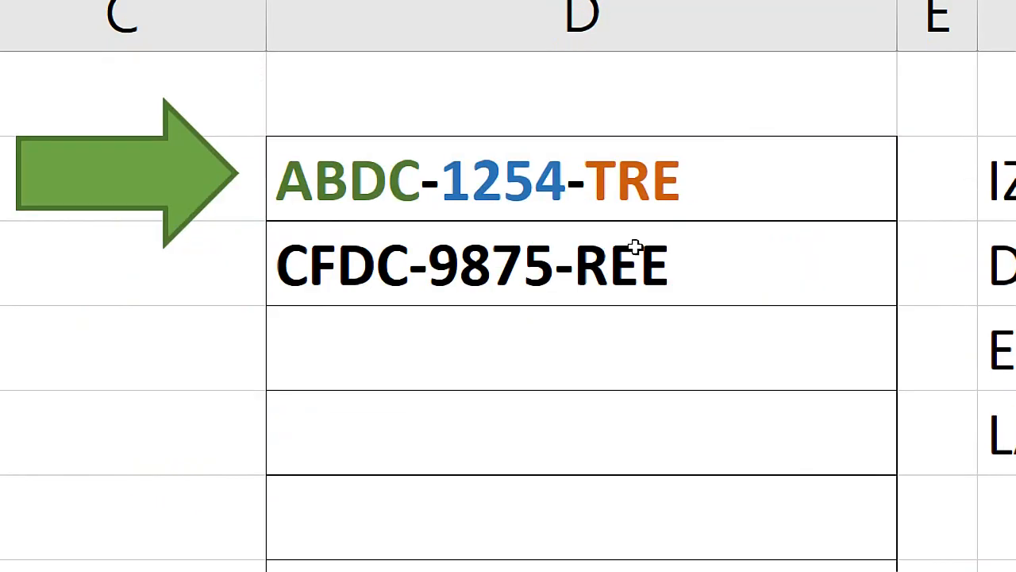
Examine cell D3 and compare its last part with the code in B3
double_click(635, 251)
key(Escape)
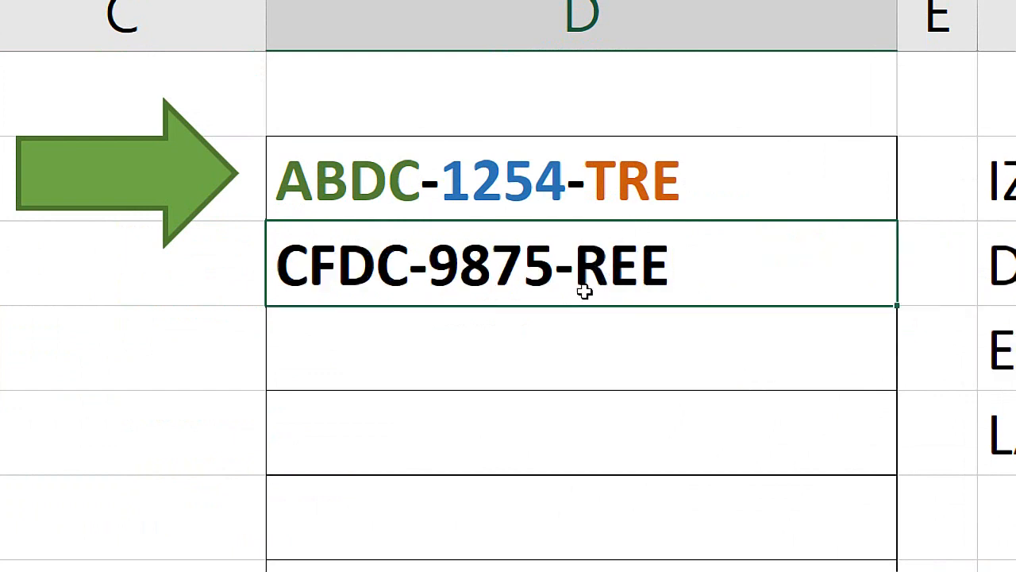
click(201, 265)
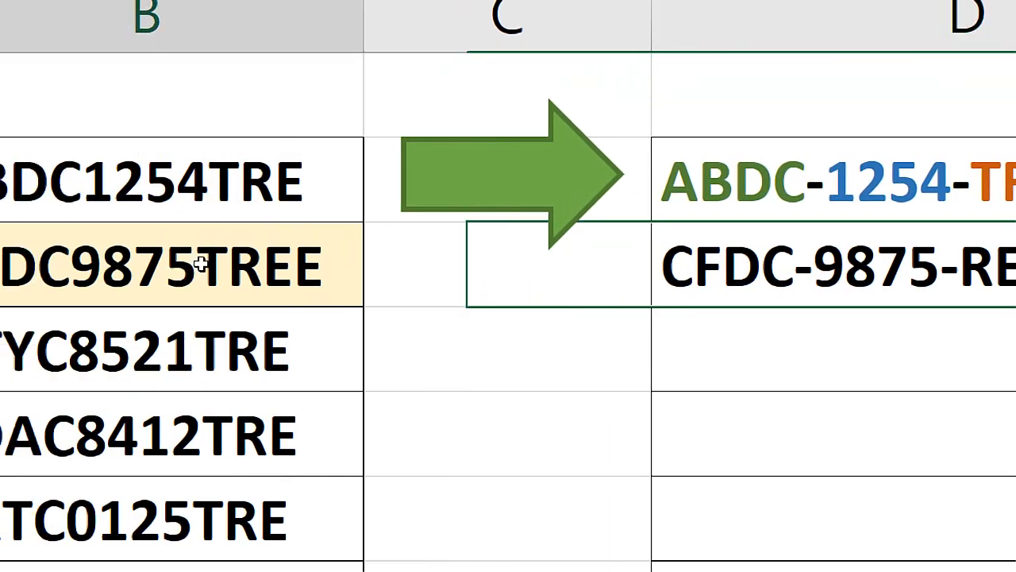
Append three more E letters to the code in B3 so it reads CFDC9875TREEEEE
double_click(201, 264)
drag(197, 264, 227, 265)
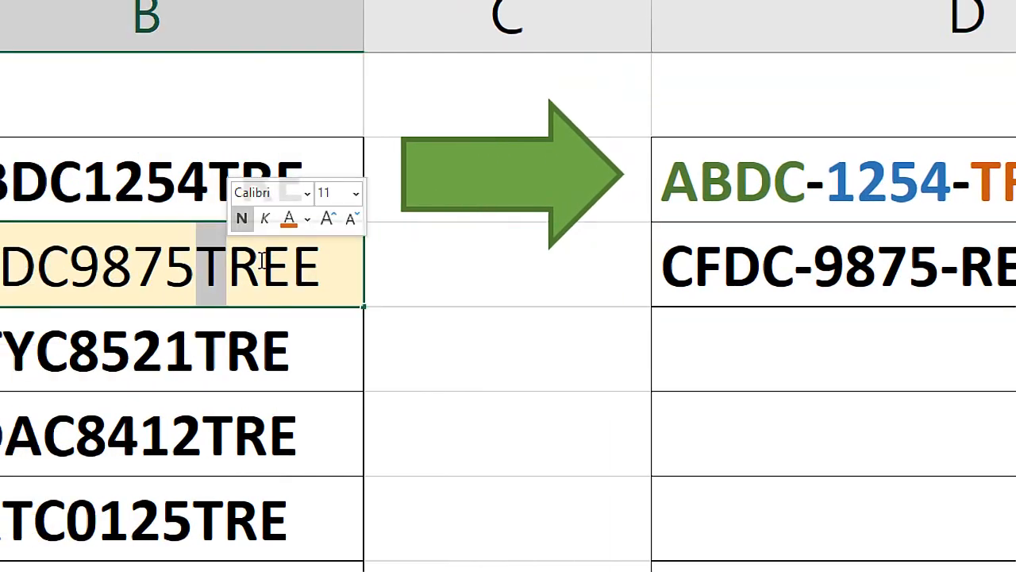
key(Escape)
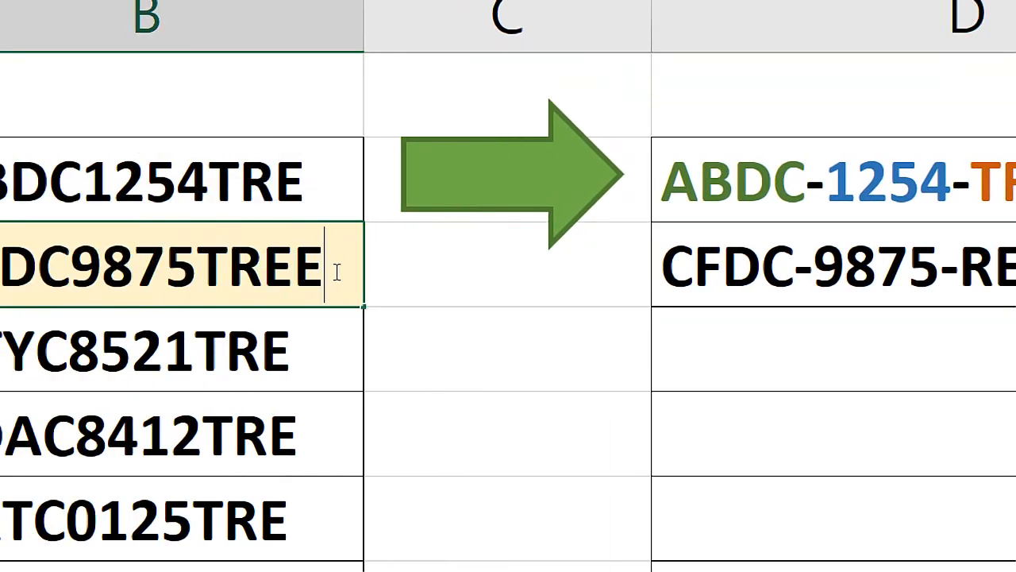
text(EEE)
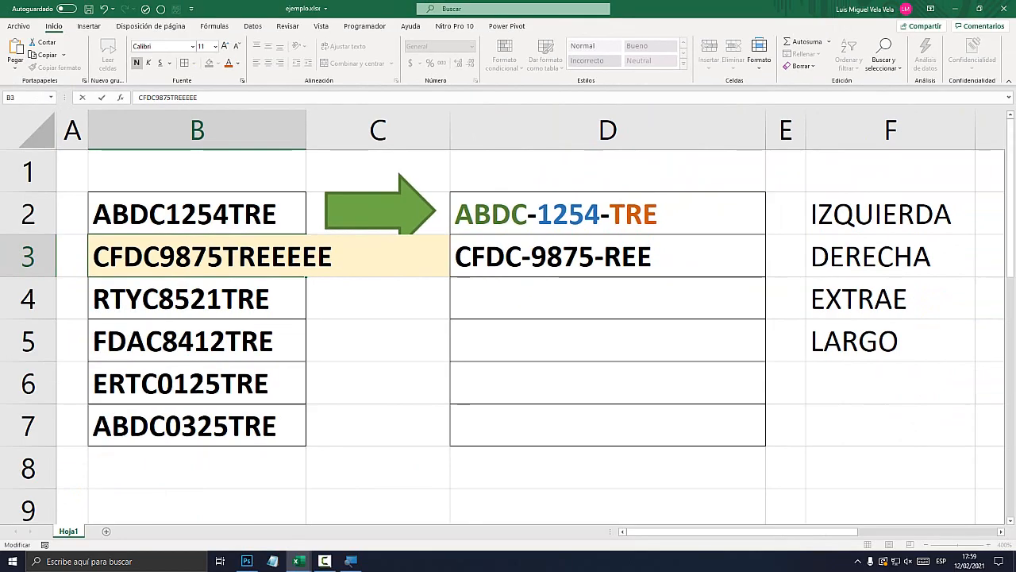
key(Return)
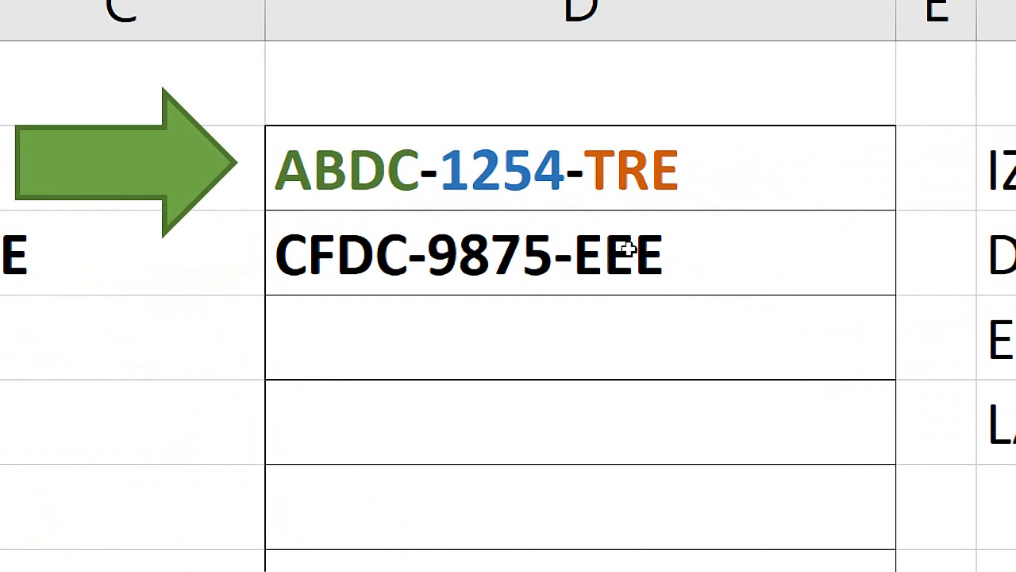
Replace the extra E letters after TRE in B3 with an A so the code reads CFDC9875TREA
double_click(216, 254)
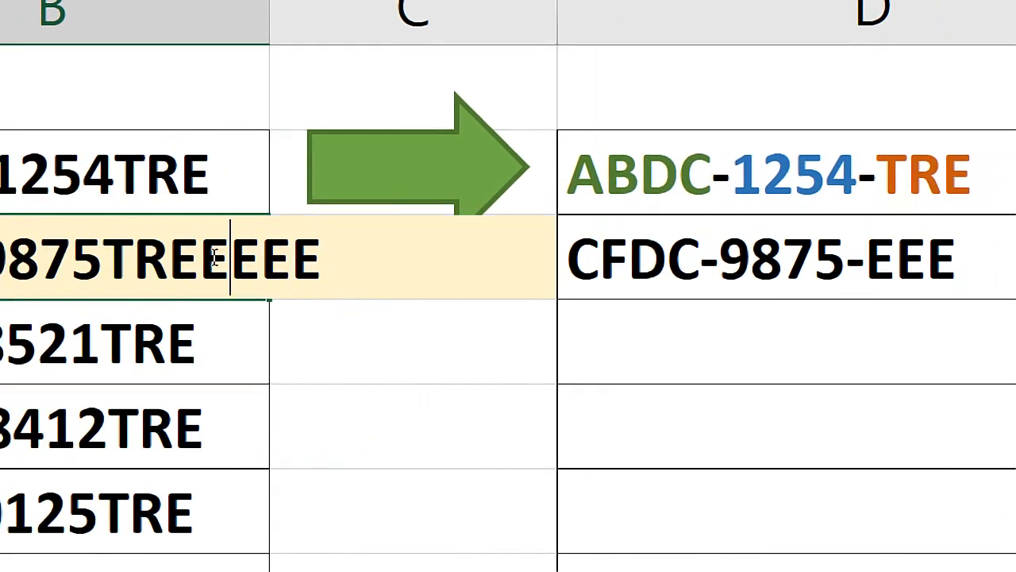
drag(168, 254, 337, 251)
drag(198, 254, 374, 252)
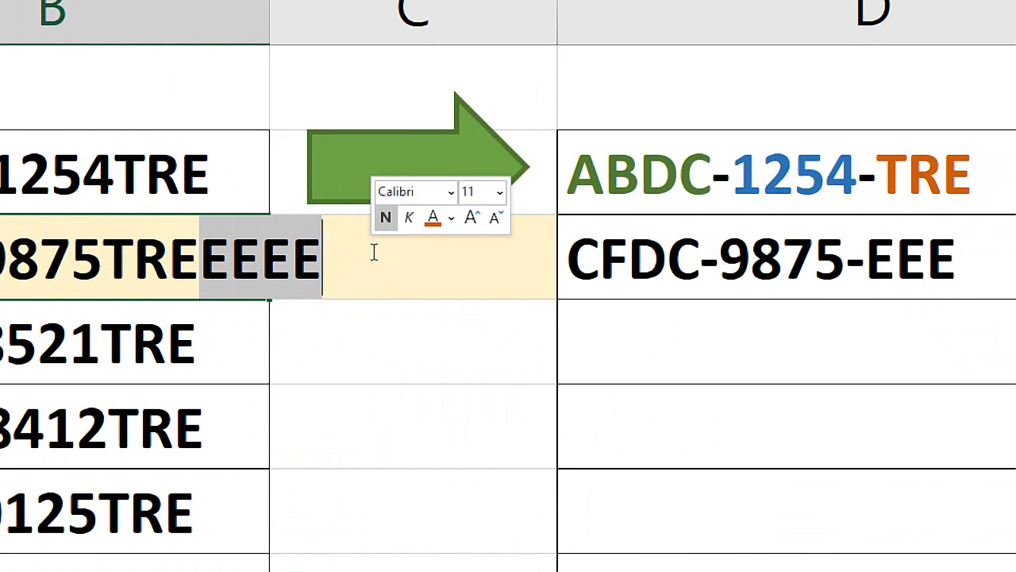
text(A)
key(Return)
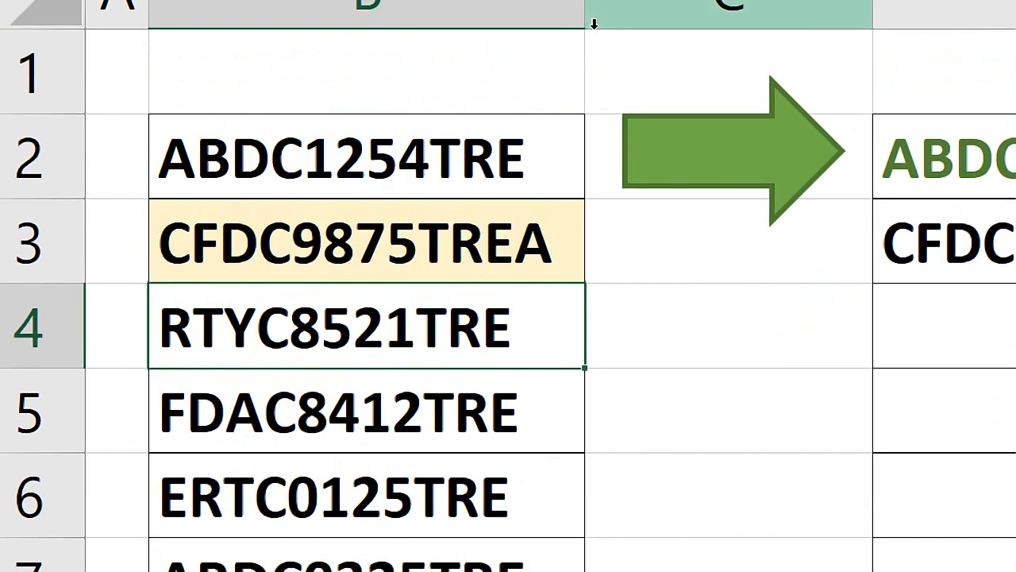
Examine the TREA ending of the code in B3 against the last part shown in D3
click(476, 230)
double_click(421, 236)
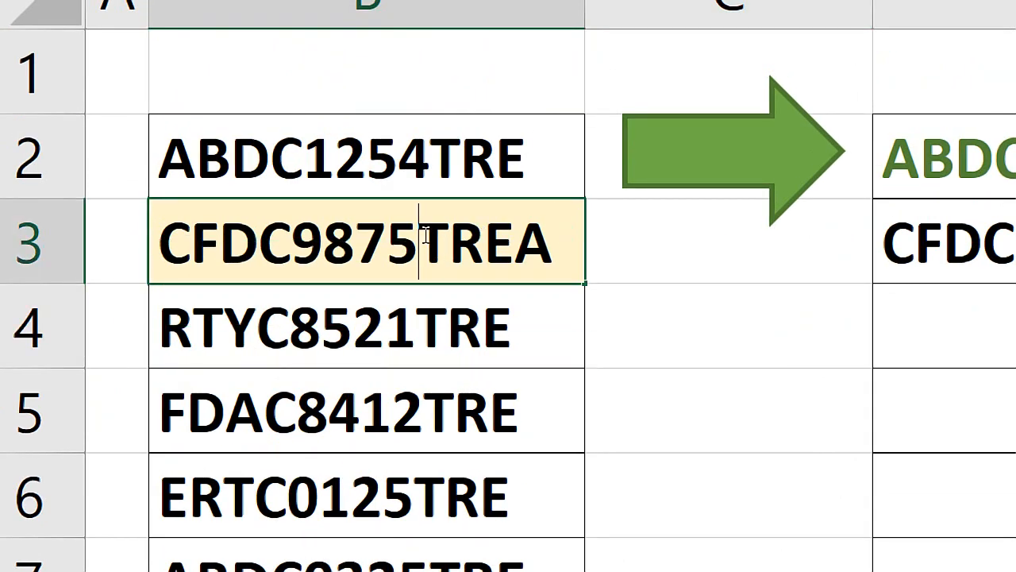
drag(427, 236, 552, 235)
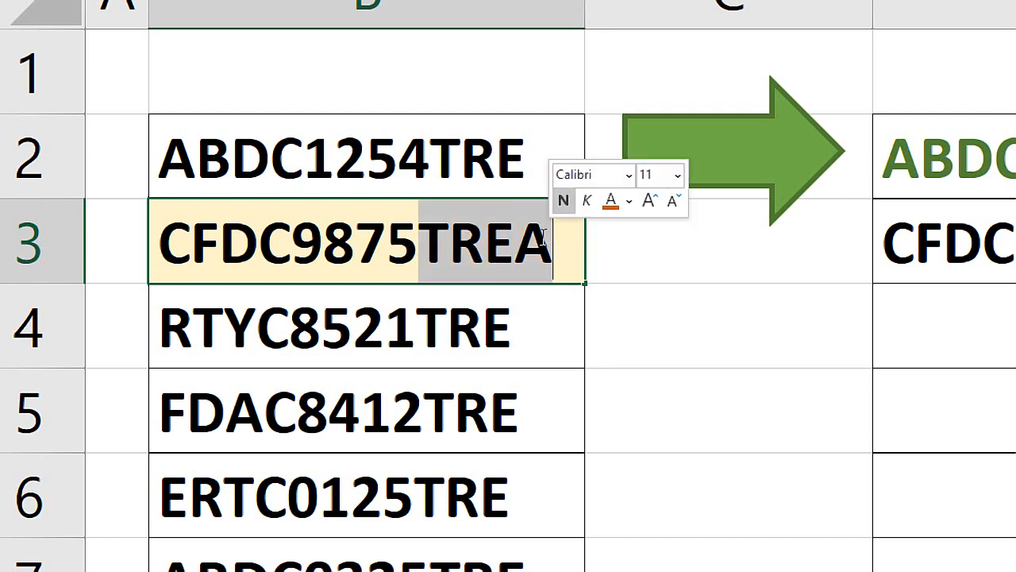
drag(420, 236, 536, 232)
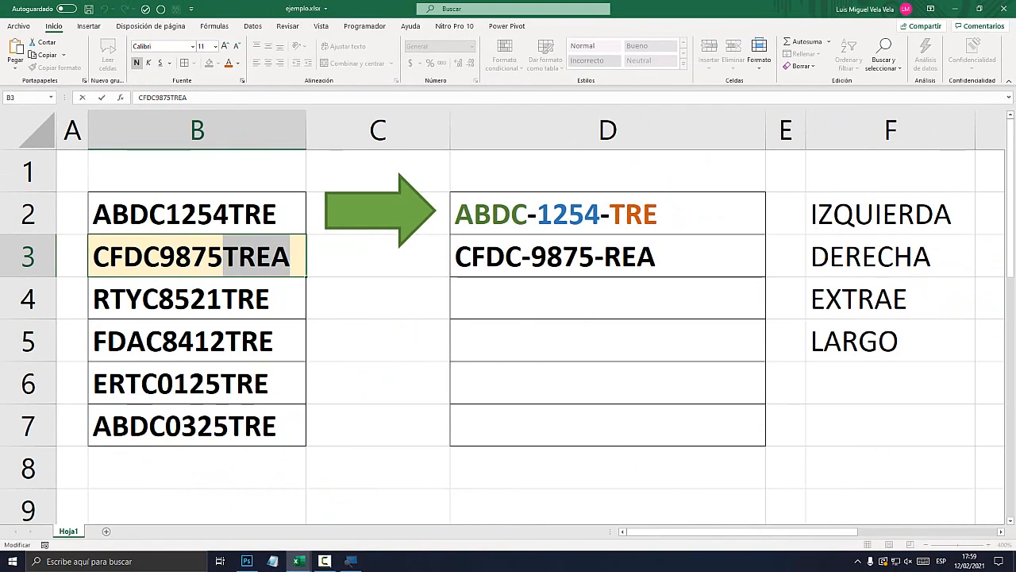
key(Escape)
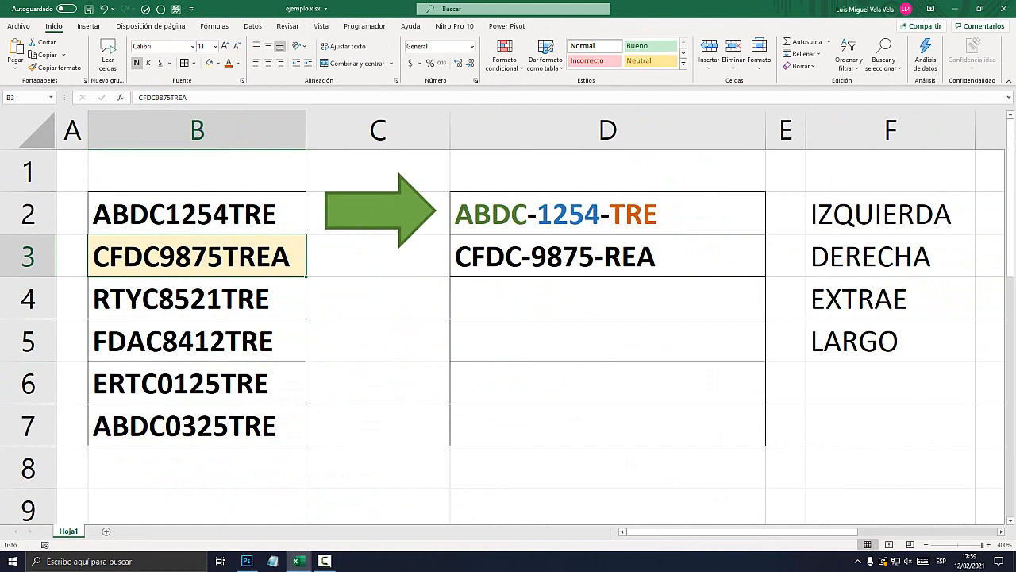
Enter the formula =LARGO(B3) in cell C4 to get the length of the B3 code
click(378, 299)
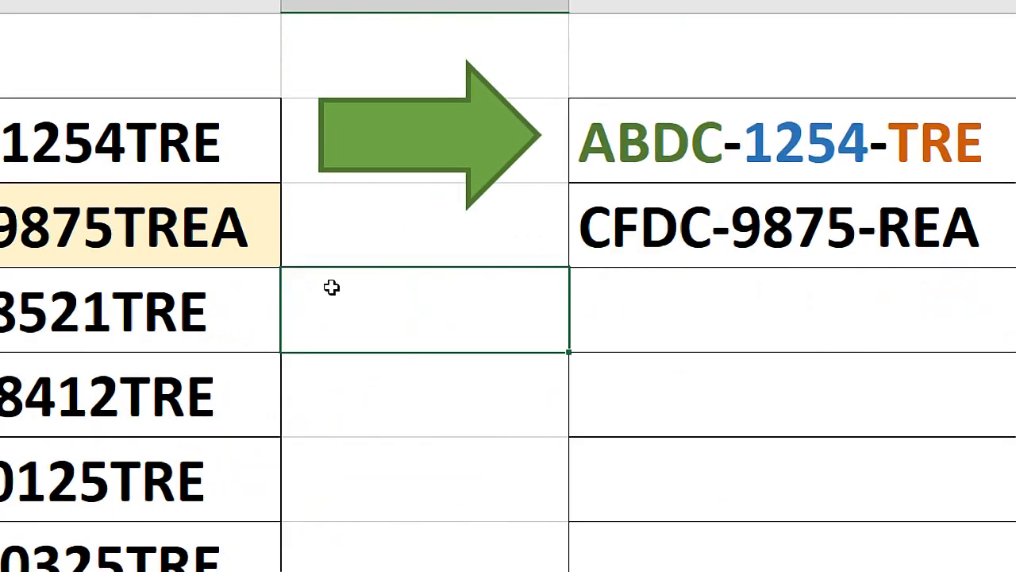
text(=LARGO()
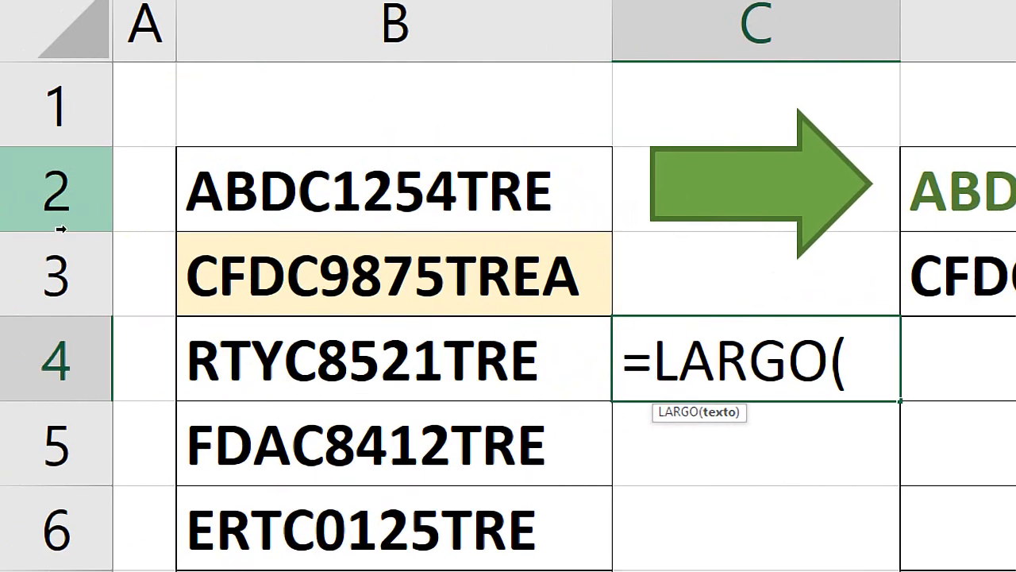
click(164, 239)
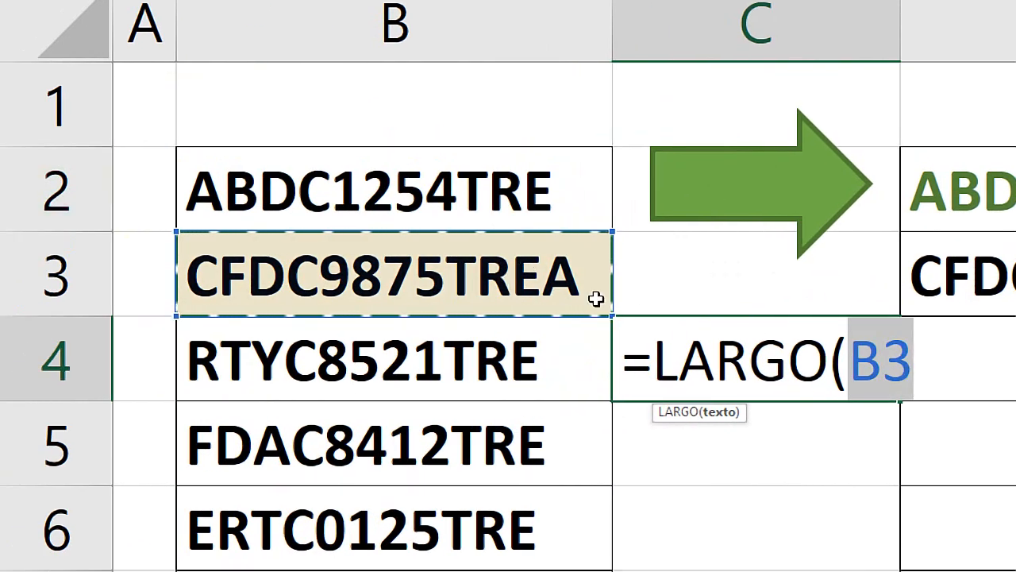
click(918, 356)
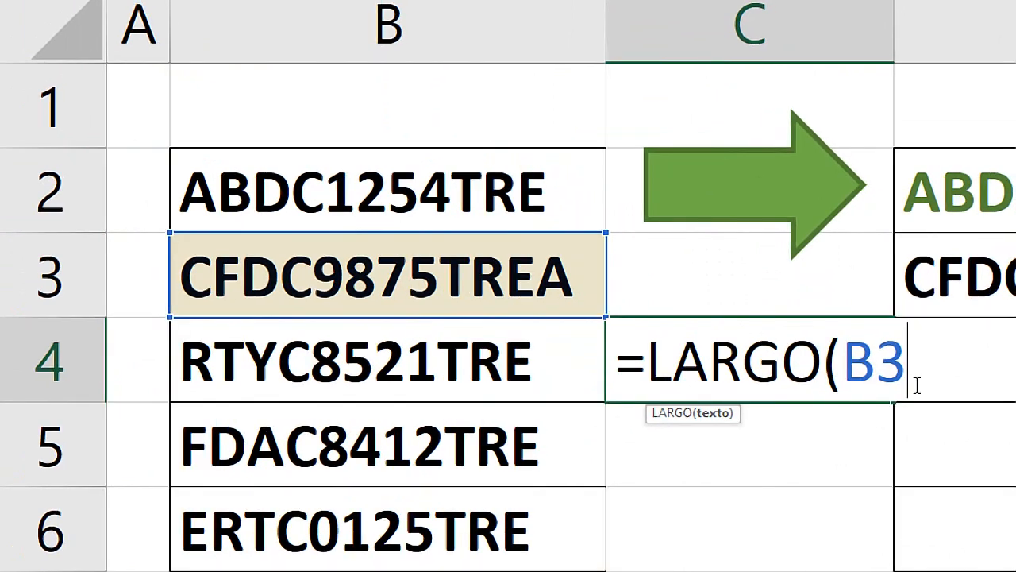
text())
key(Return)
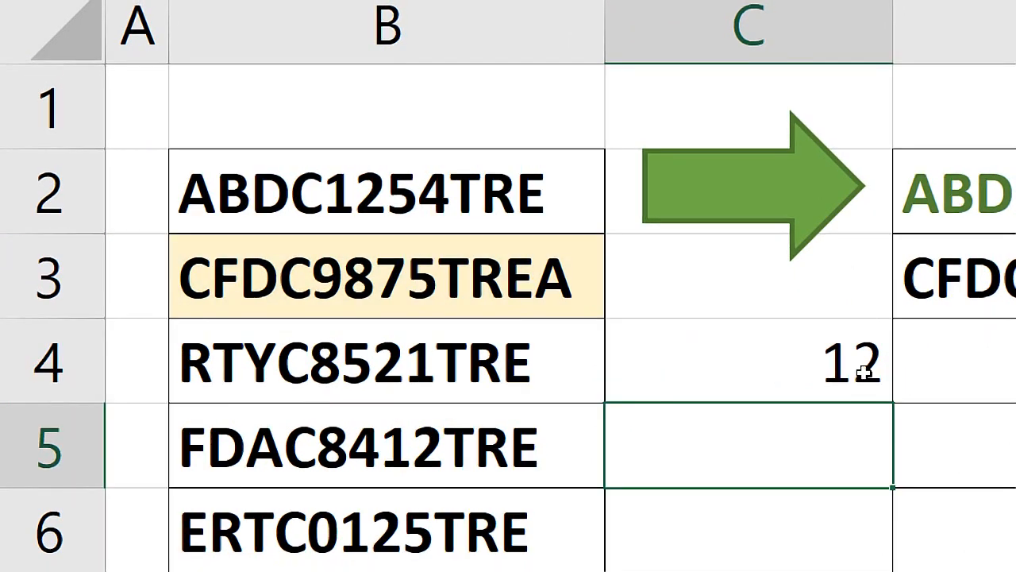
Count the characters of the B3 code one by one to check the LARGO result in C4
click(778, 338)
click(205, 274)
double_click(205, 274)
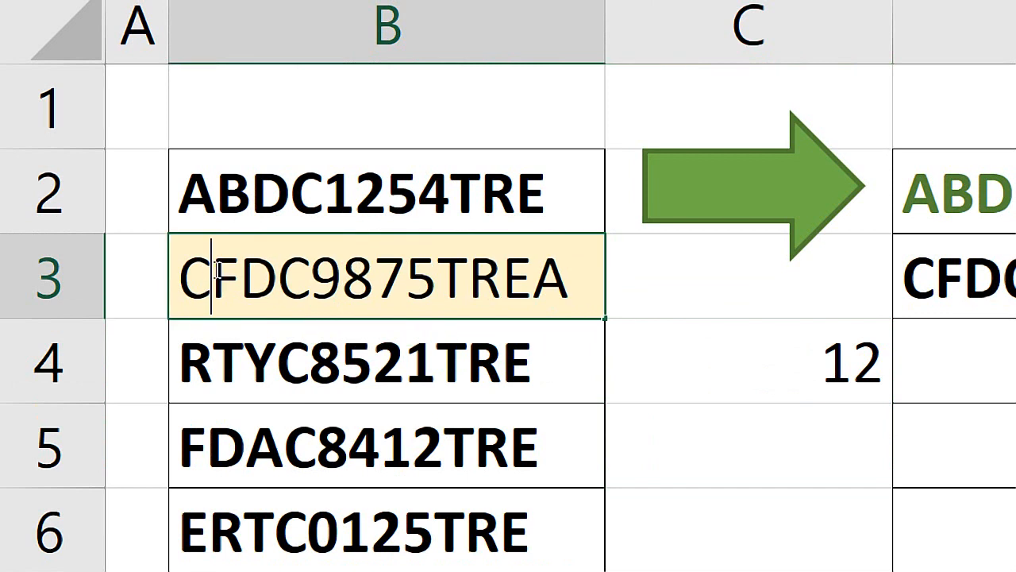
key(Home)
key(shift+Right)
key(shift+Right)
key(shift+Right)
key(shift+Right)
key(shift+Right)
key(shift+Right)
key(shift+Right)
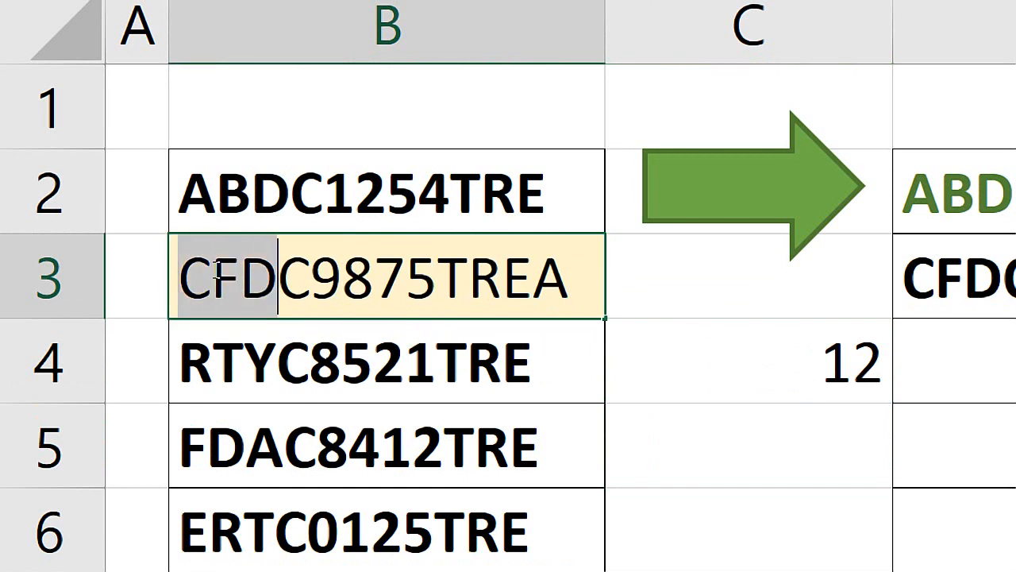
key(shift+Right)
key(shift+Right)
key(shift+Right)
key(shift+Right)
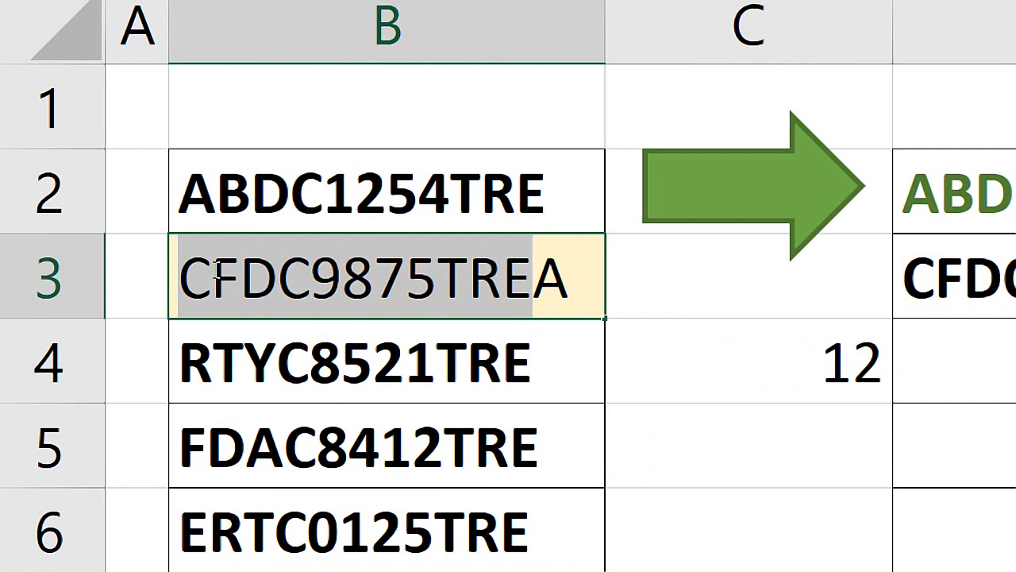
key(shift+Right)
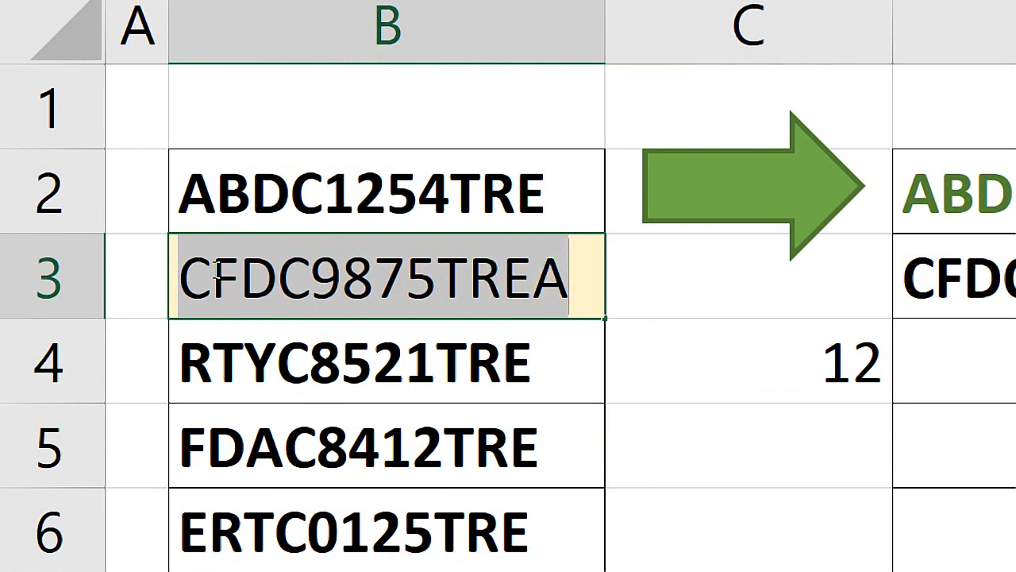
key(Escape)
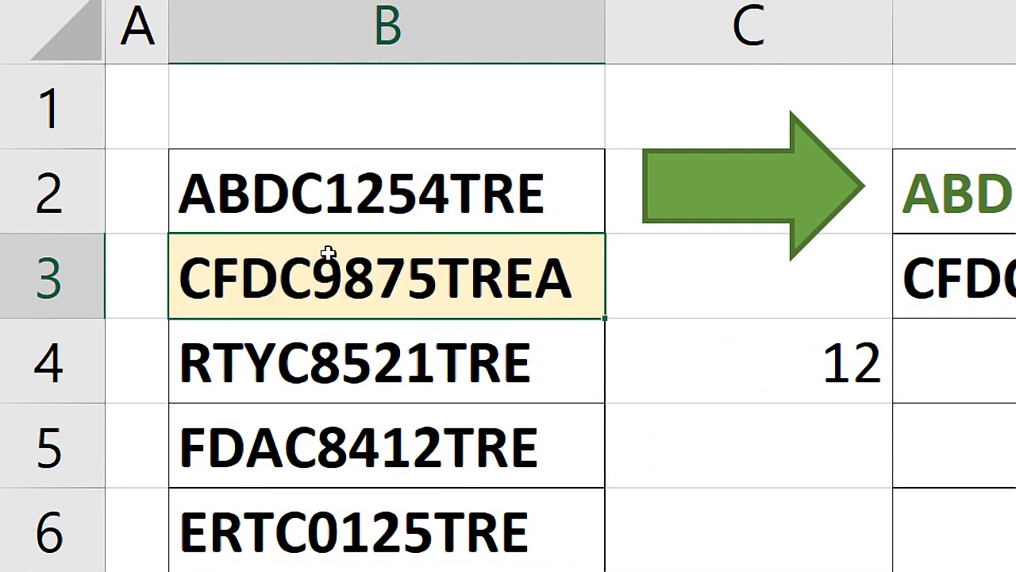
Count the characters of the fixed CFDC9875 portion at the start of the code in B3
double_click(333, 280)
drag(177, 270, 435, 268)
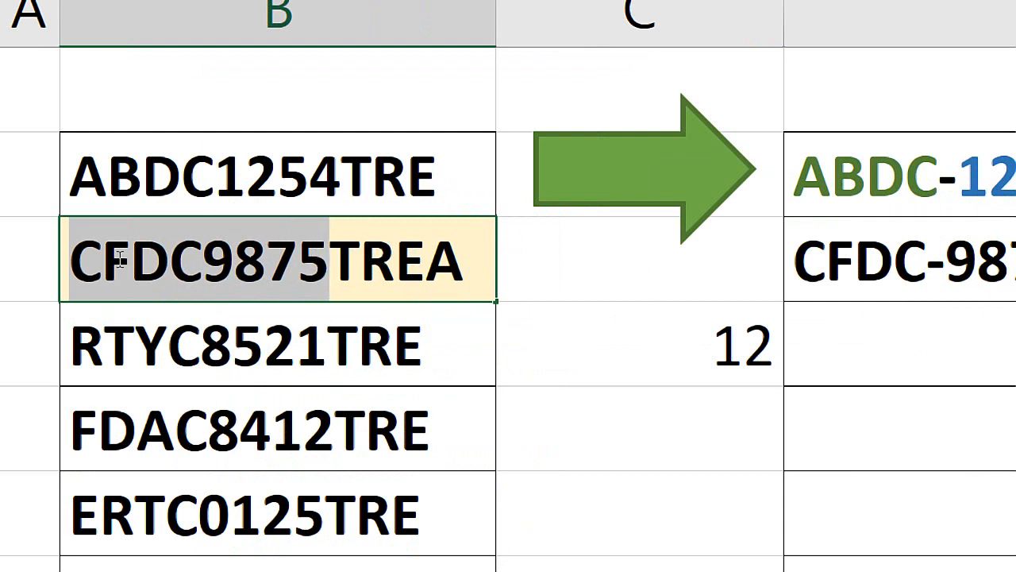
click(83, 262)
key(shift+Right)
key(shift+Right)
key(shift+Right)
key(shift+Right)
key(shift+Right)
key(shift+Right)
key(shift+Right)
key(shift+Right)
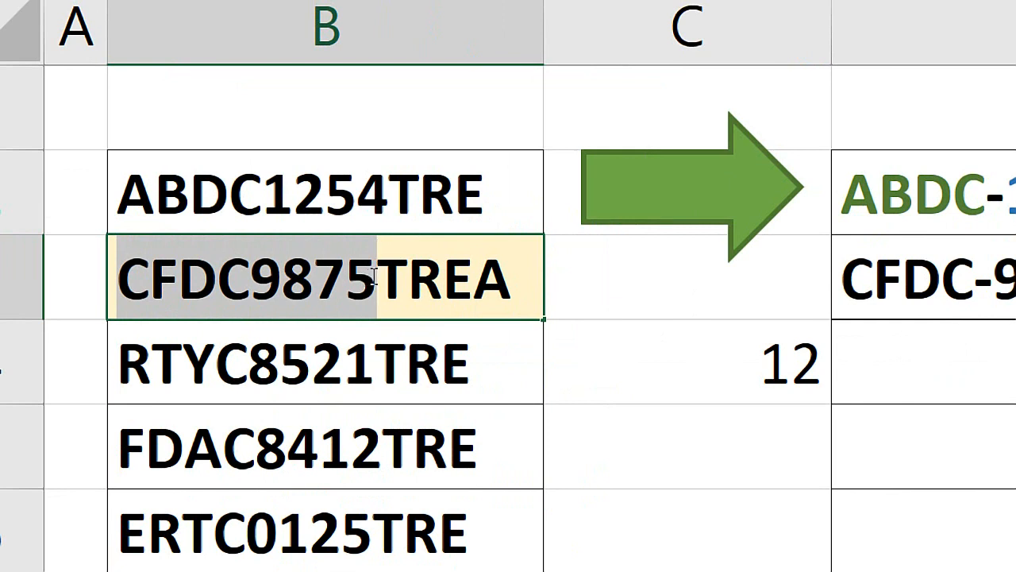
Enter 8 in C5 and subtract it from the code length with the formula =C4-C5 in C6
click(730, 426)
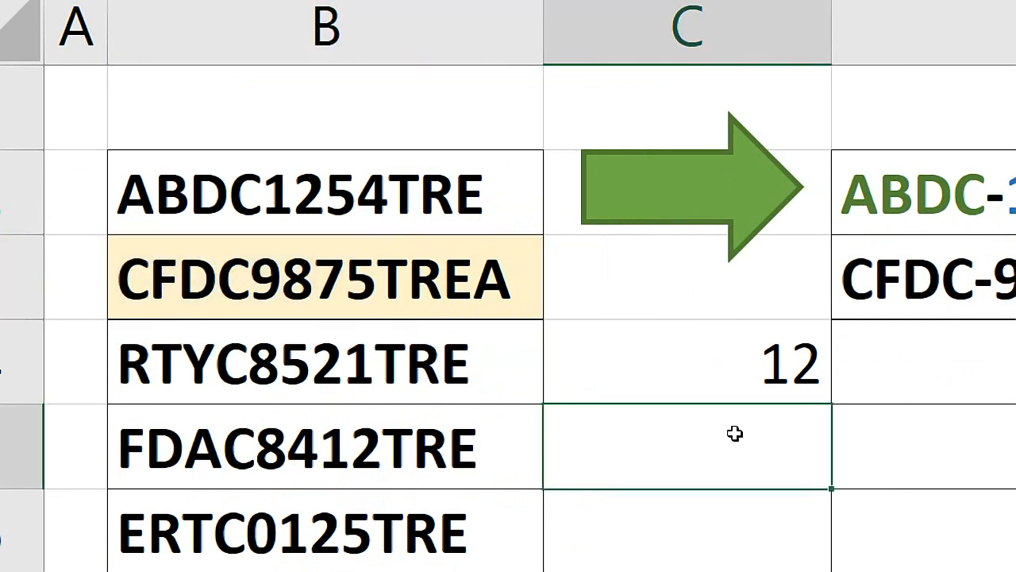
text(8)
key(Return)
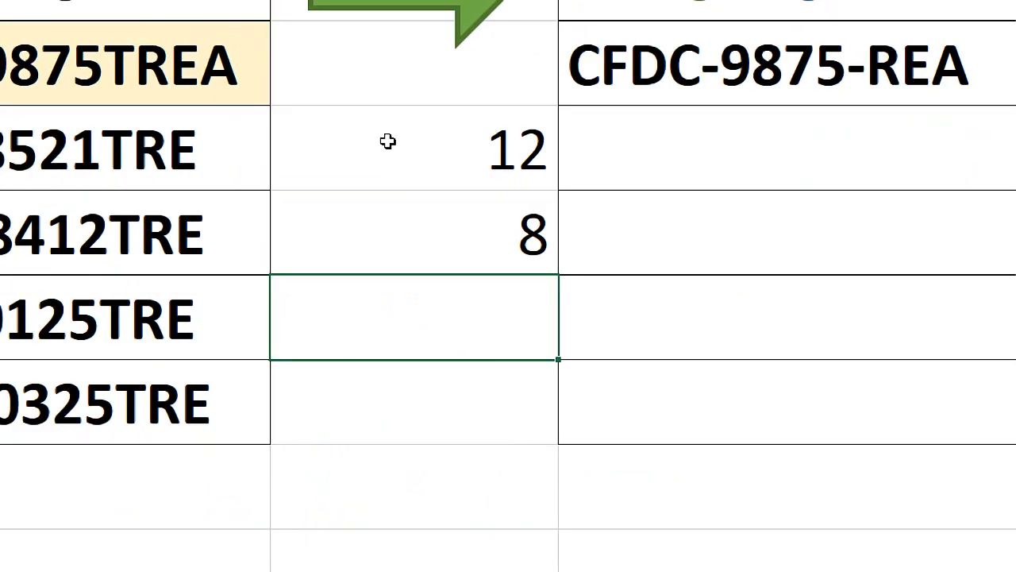
text(=)
click(391, 155)
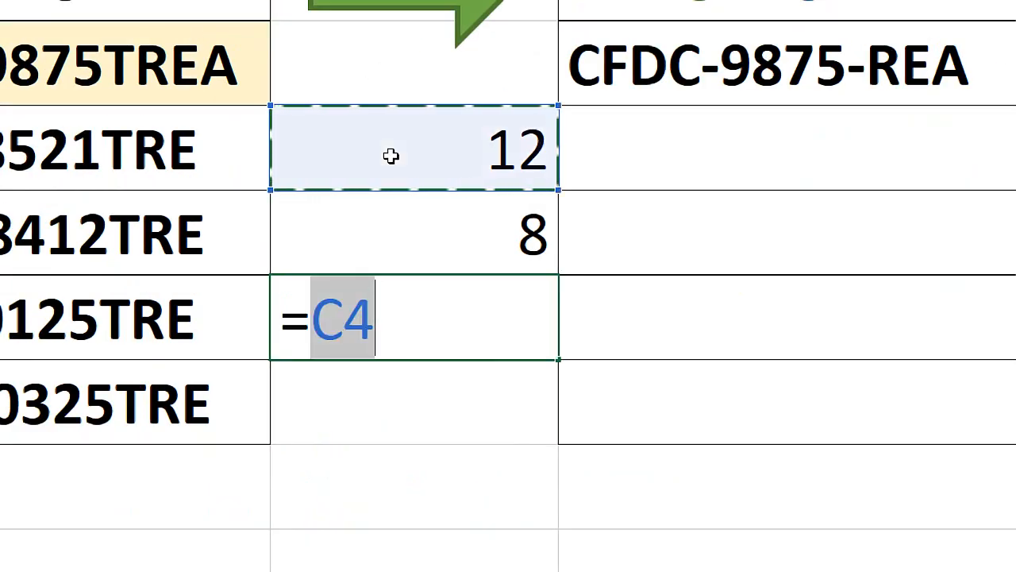
text(-)
click(452, 228)
key(Return)
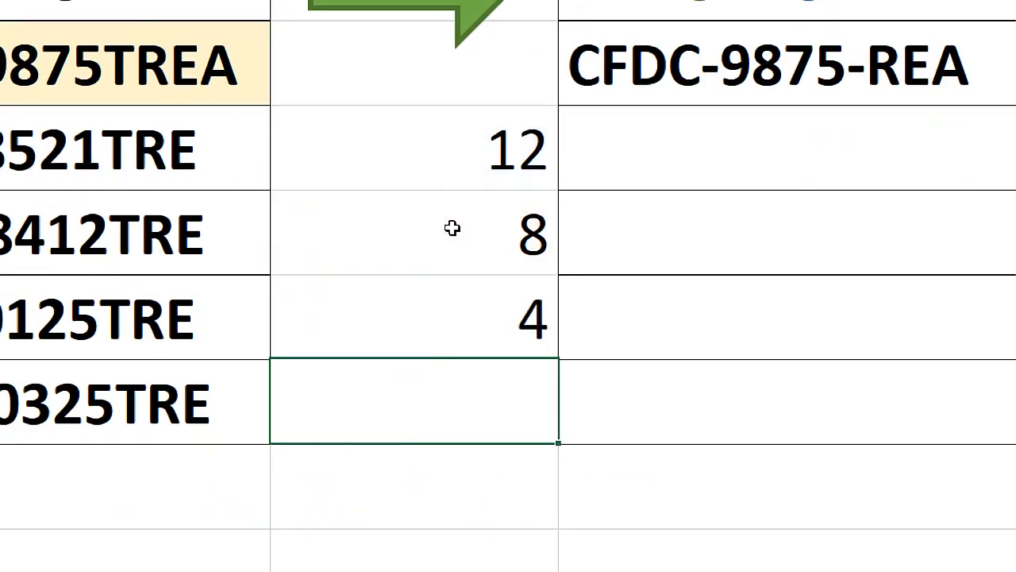
Compare the subtraction result in C6 with the length of the TREA ending in B3
click(492, 316)
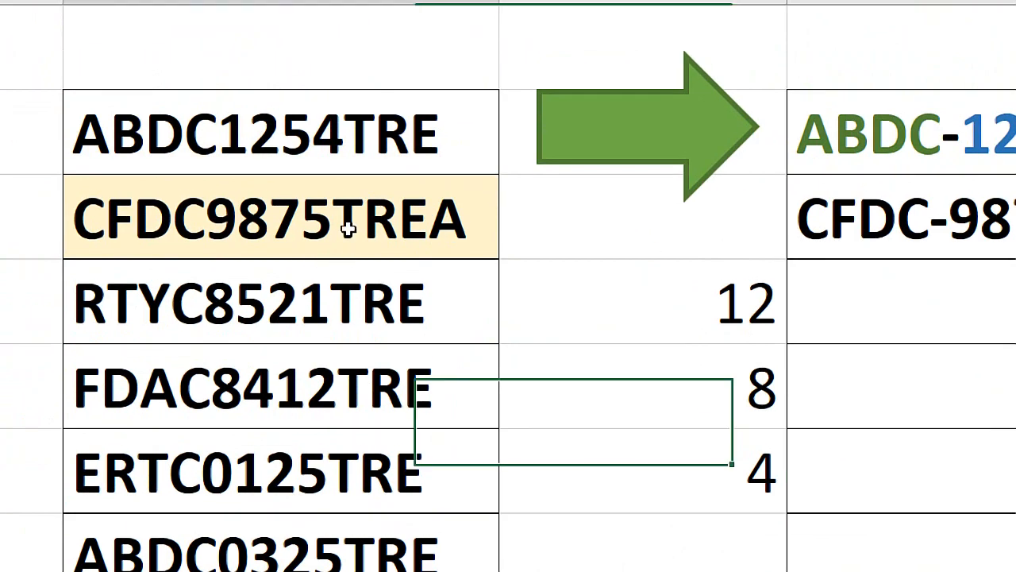
double_click(117, 68)
drag(347, 223, 453, 214)
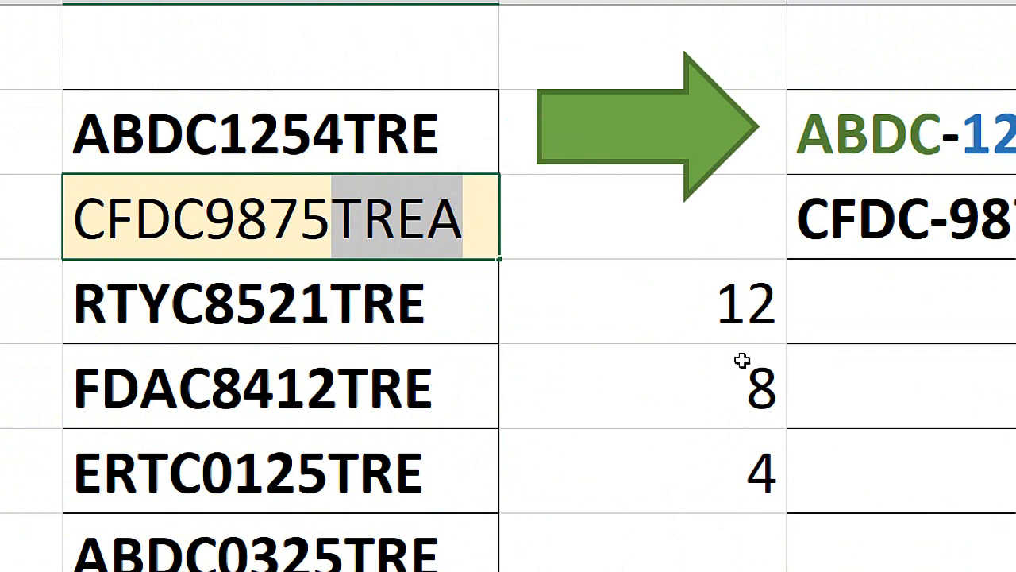
Append another A to the code in B3 so it reads CFDC9875TREAA
click(427, 219)
click(481, 213)
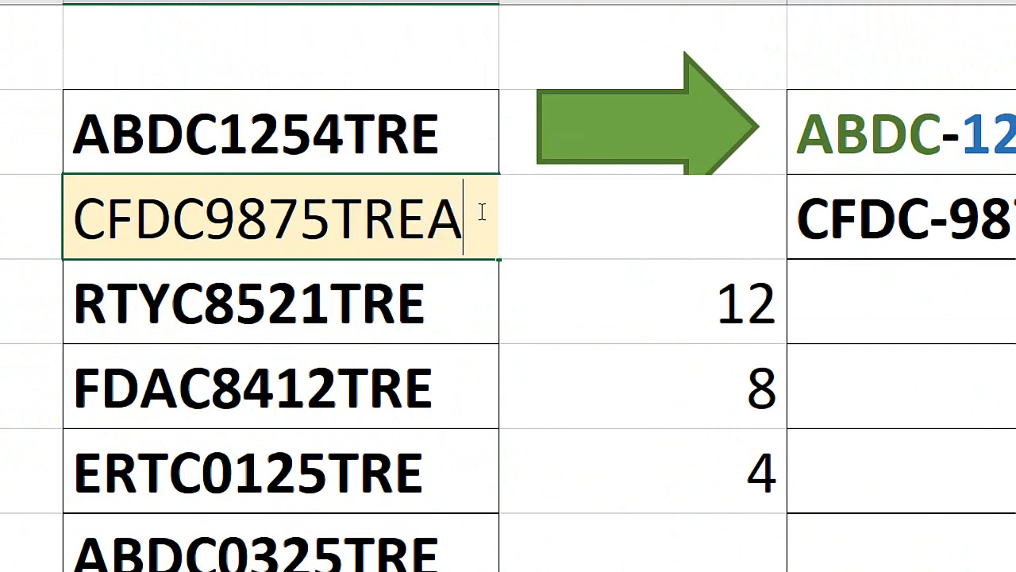
text(WE)
key(BackSpace)
key(BackSpace)
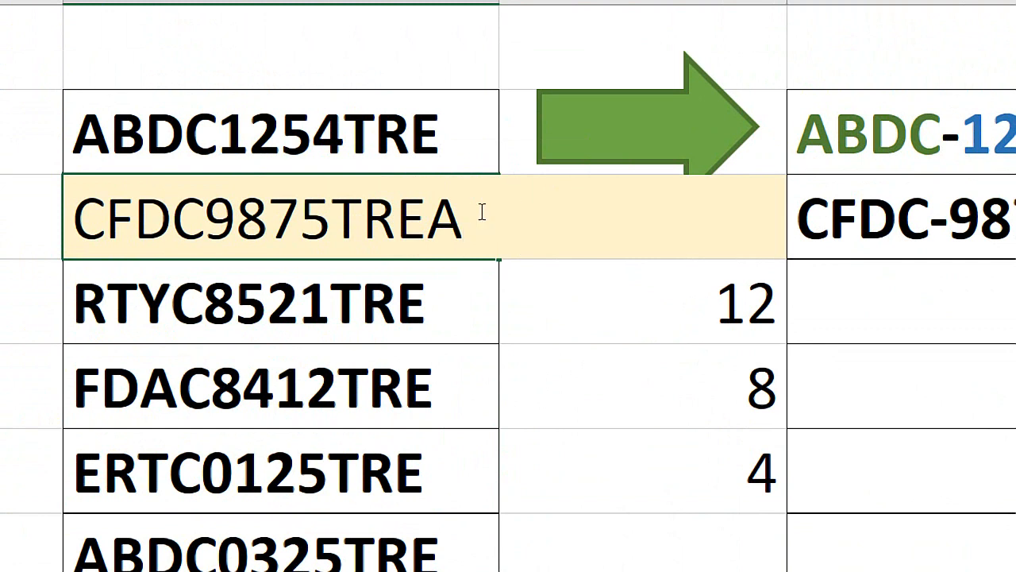
text(A)
key(Return)
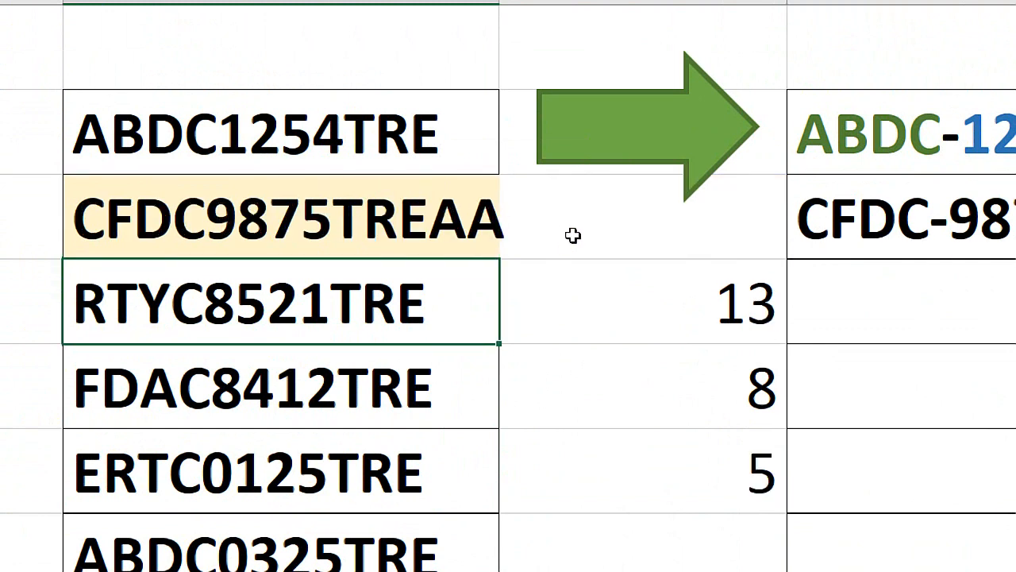
Check the recalculated length difference in C6 and clear the helper cells C4:C6
click(608, 274)
click(673, 463)
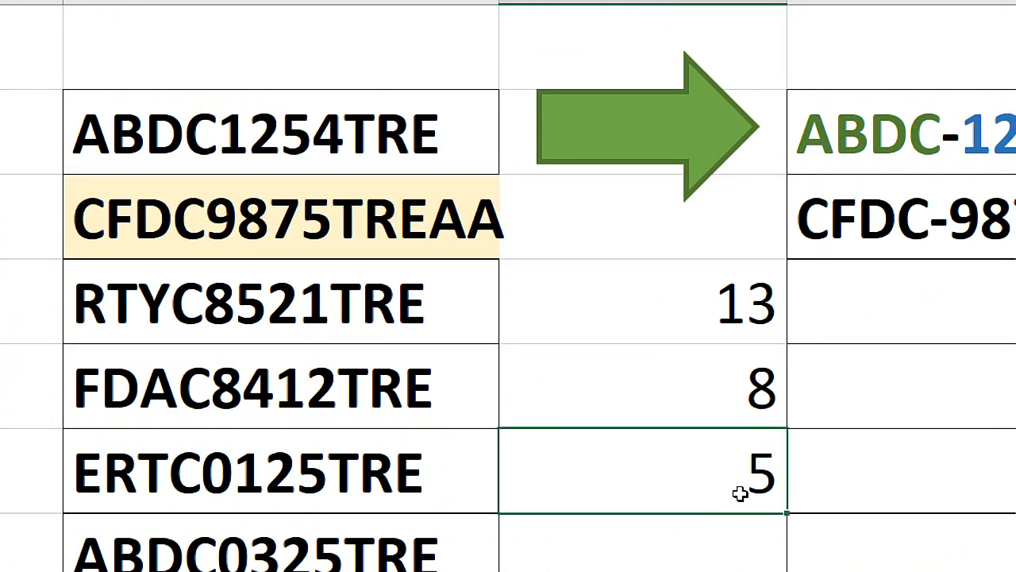
drag(709, 286, 720, 447)
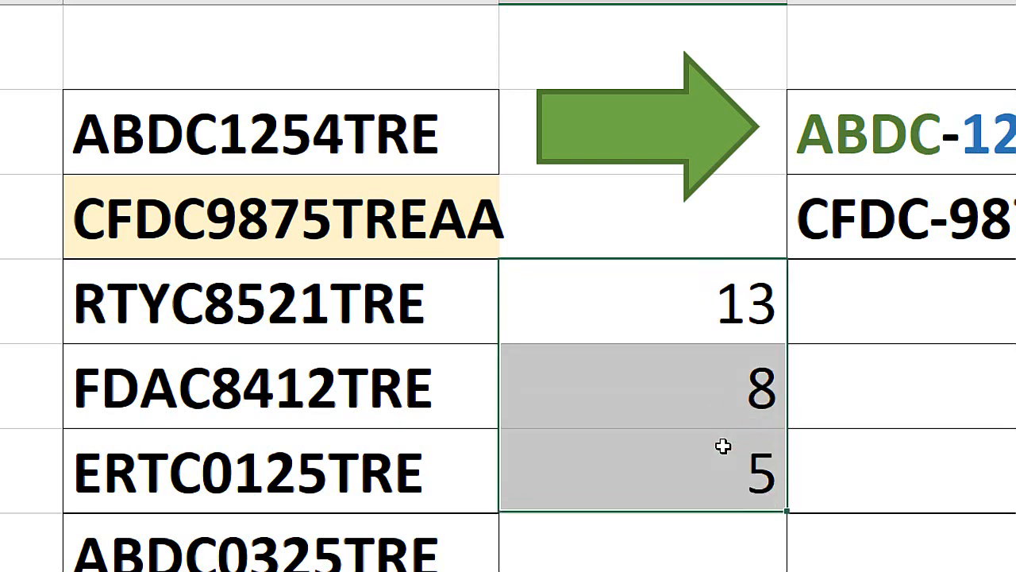
key(Delete)
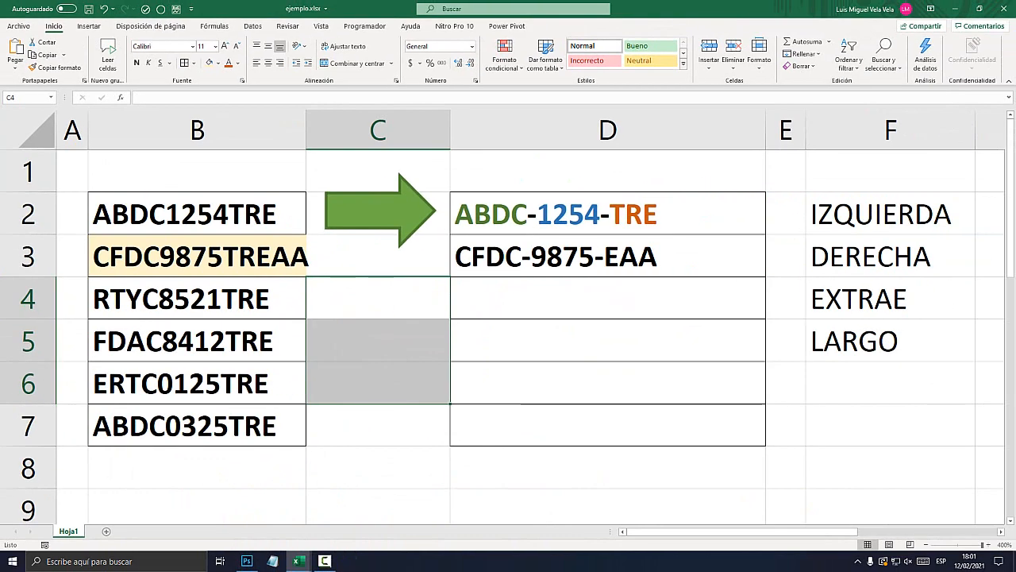
Shorten the code in B3 to CFDC9875TREA by removing its extra final A
double_click(431, 219)
drag(468, 220, 509, 220)
key(BackSpace)
key(Tab)
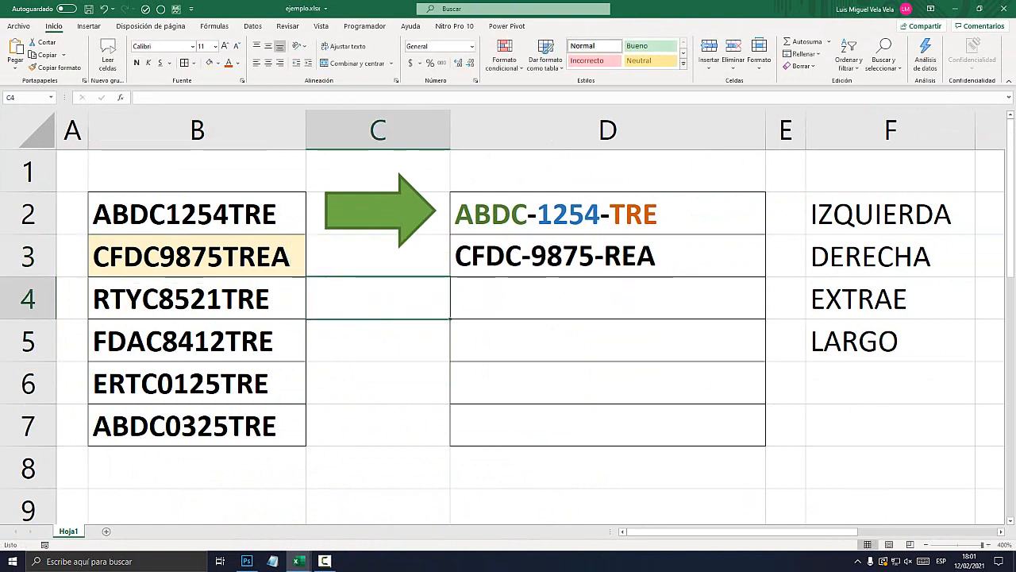
Replace the fixed character count 3 in D3's DERECHA function with LARGO(B3)
double_click(655, 256)
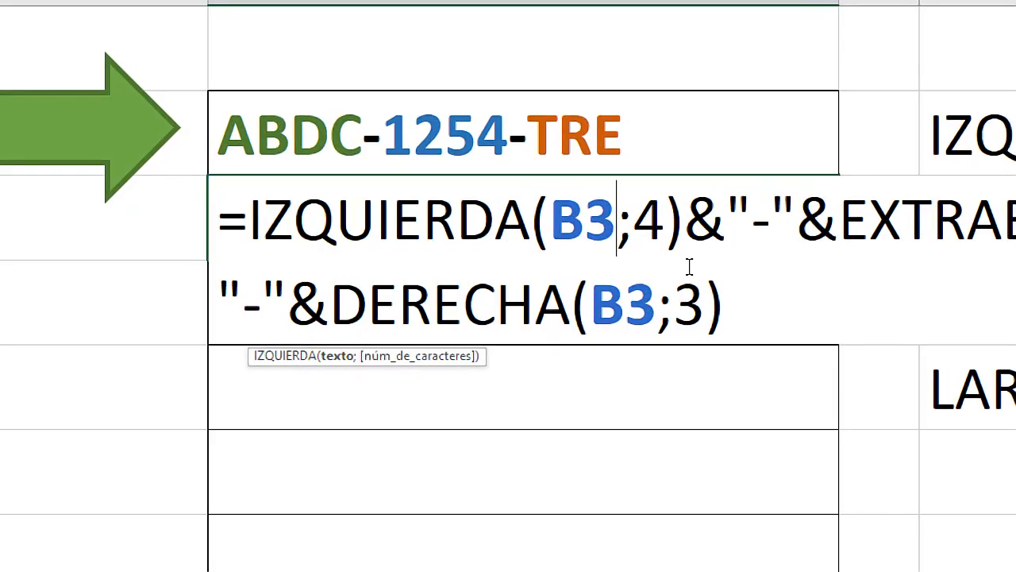
double_click(689, 304)
click(398, 304)
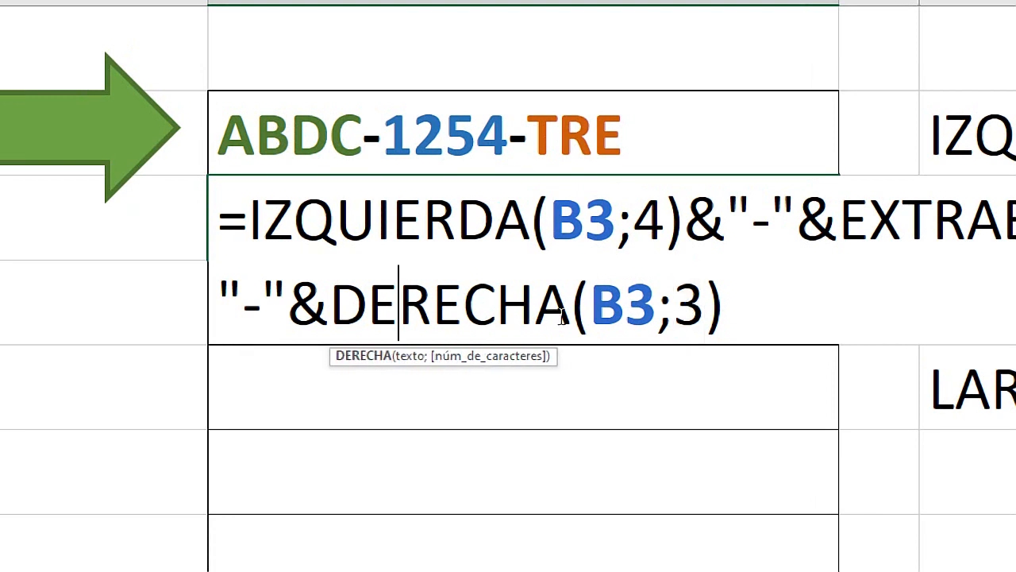
drag(572, 306, 330, 309)
double_click(691, 304)
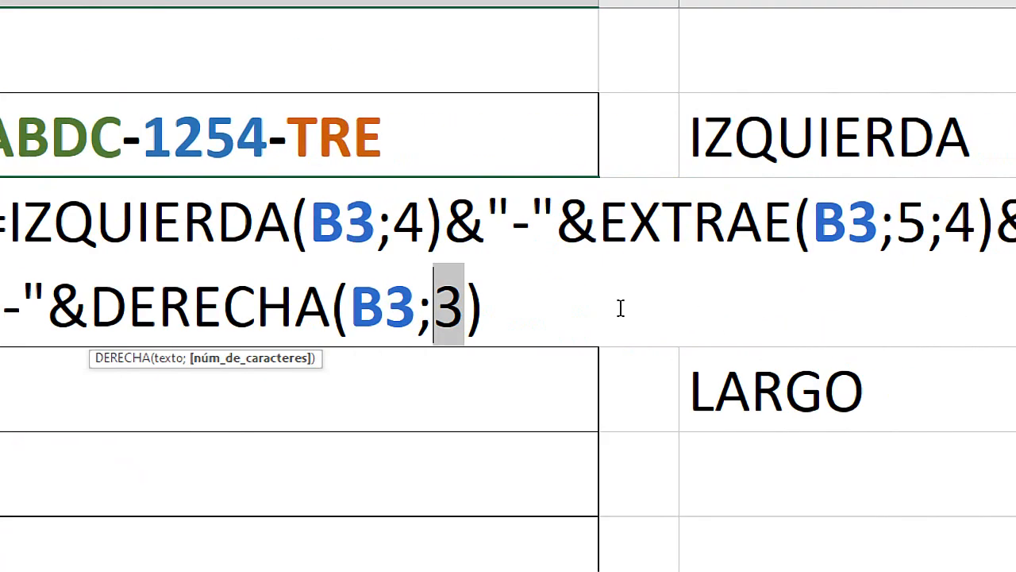
text(LARGO()
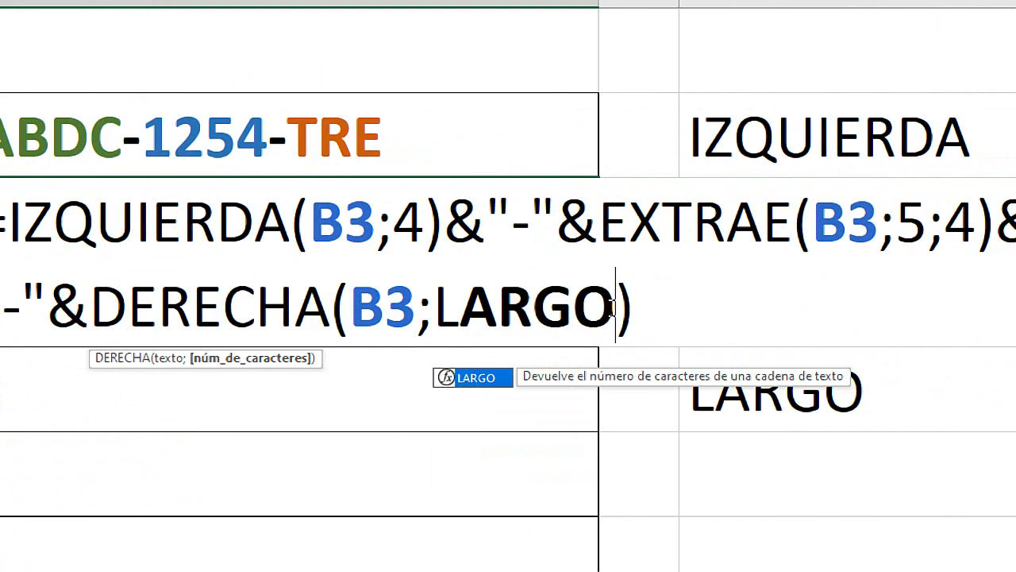
click(159, 254)
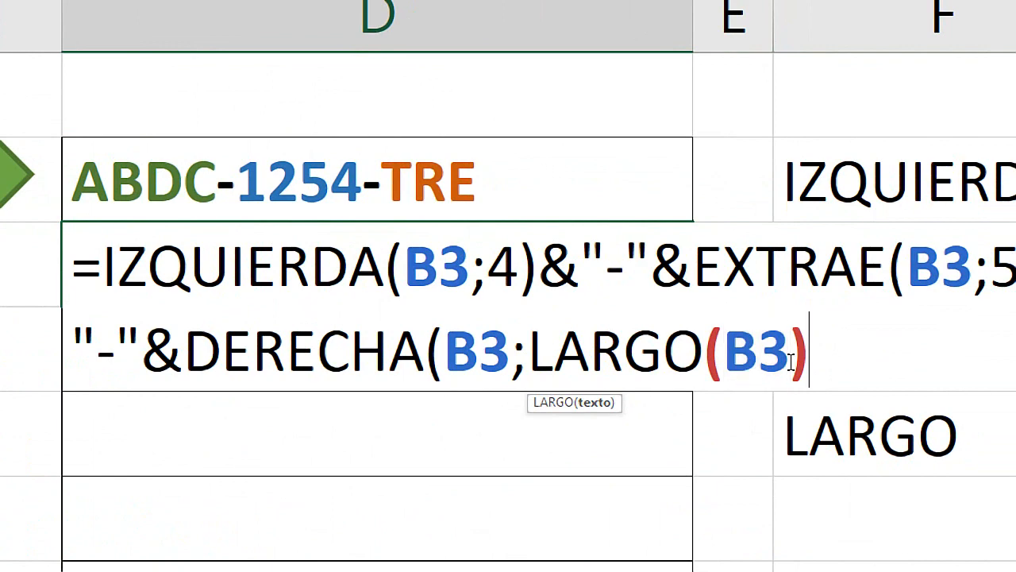
text())
Subtract 8 from LARGO(B3) in D3's DERECHA function and commit the formula
key(Left)
text(-)
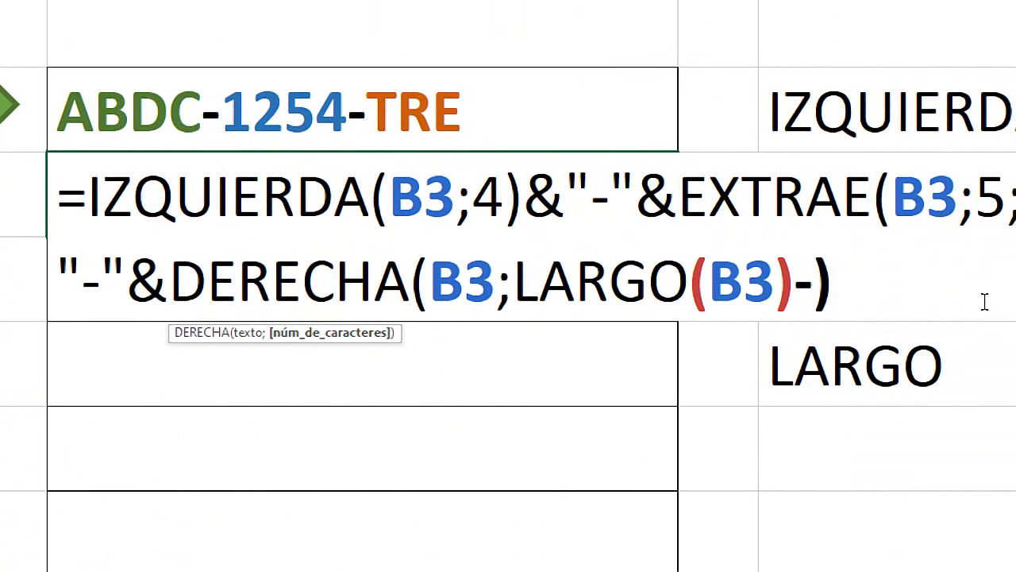
text(8)
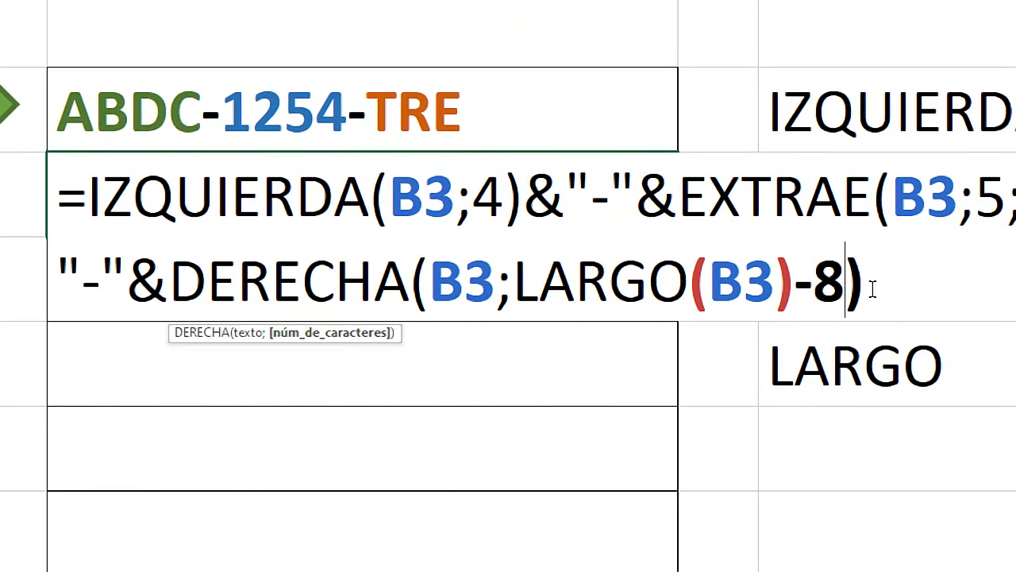
drag(845, 290, 520, 317)
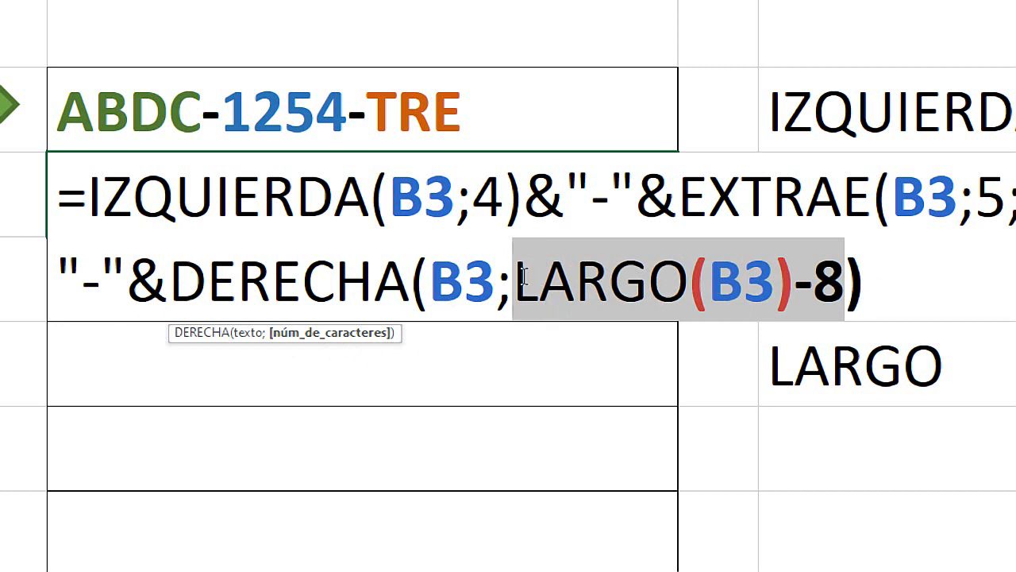
click(846, 277)
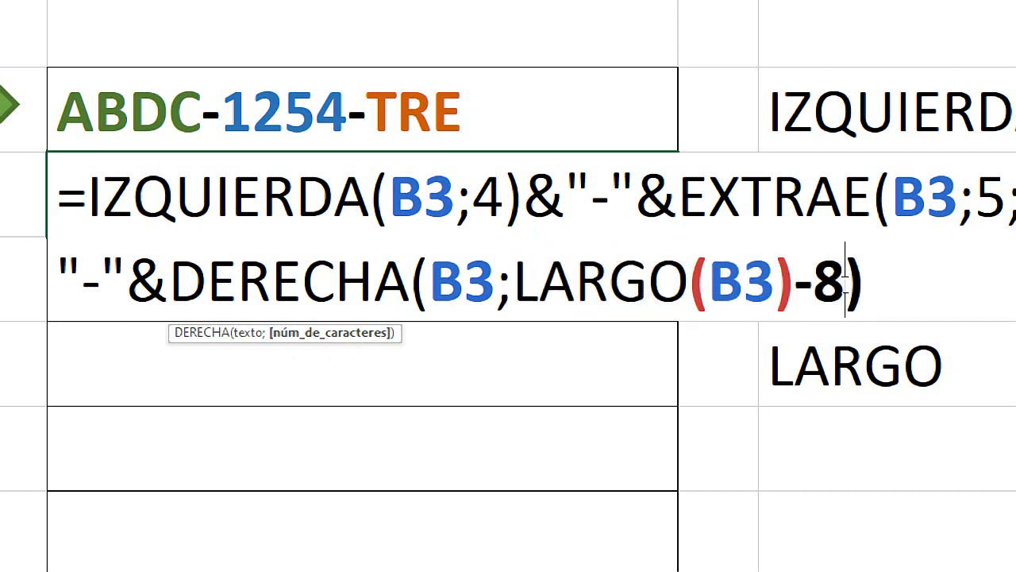
key(Return)
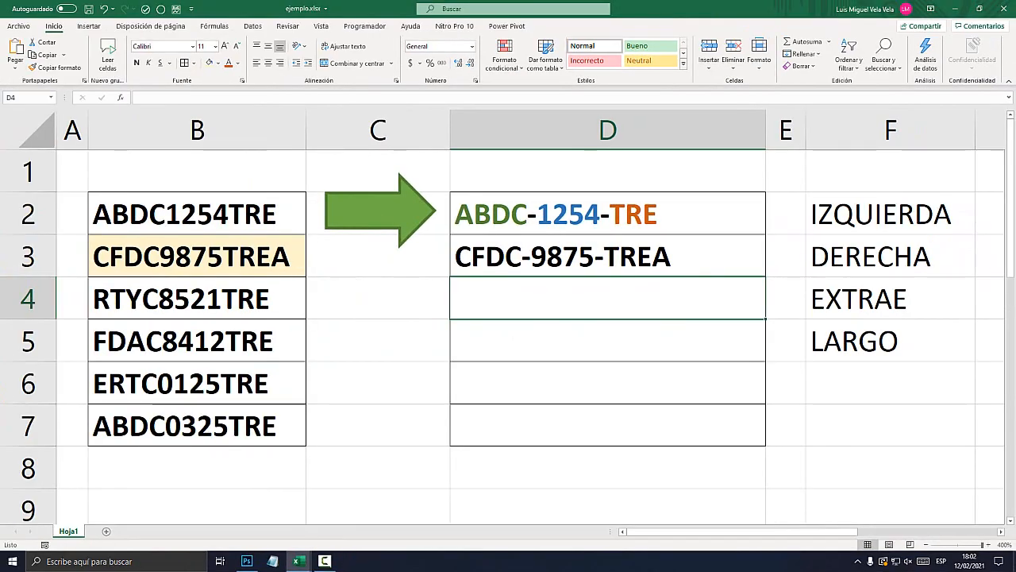
Widen column B slightly and look over the formula in D3 without changing it
drag(306, 130, 342, 130)
click(635, 257)
double_click(700, 256)
key(Escape)
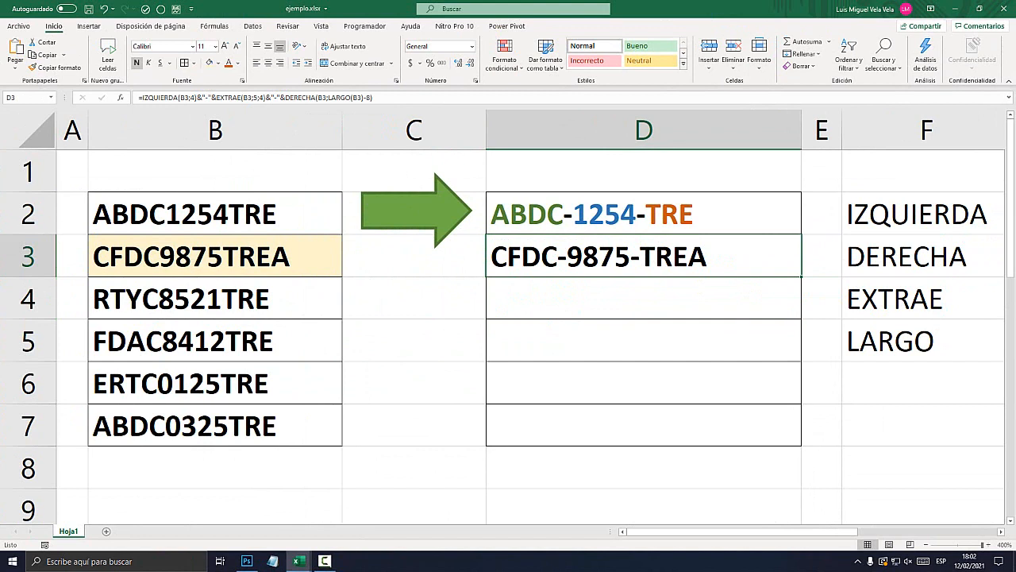
Append EEE to the code in B3 to test the formula with a longer ending
click(182, 254)
key(F2)
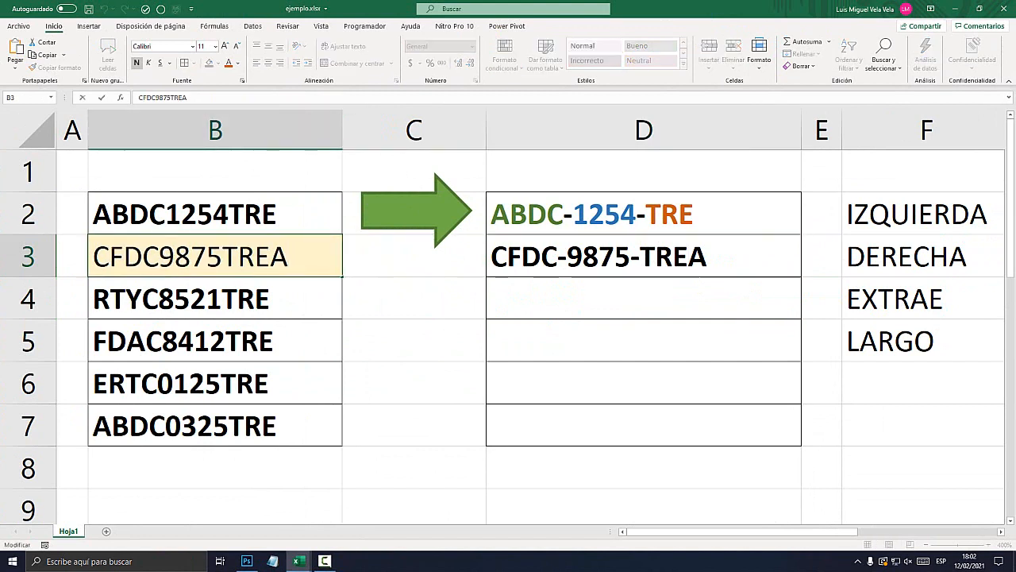
text(EEE)
key(Return)
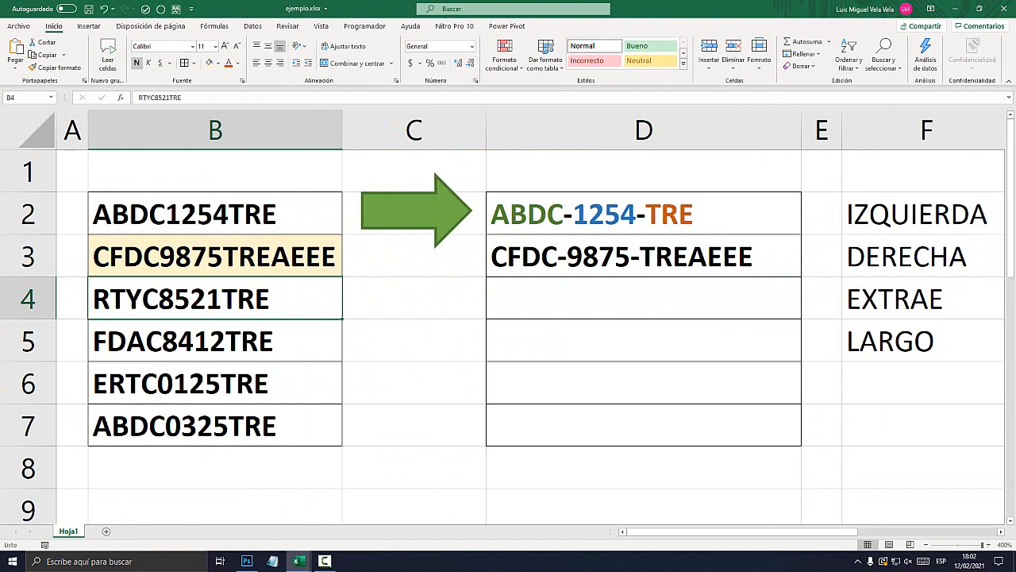
Widen column B further and append SDFASFASDF to the code in B3
drag(342, 130, 443, 130)
double_click(380, 257)
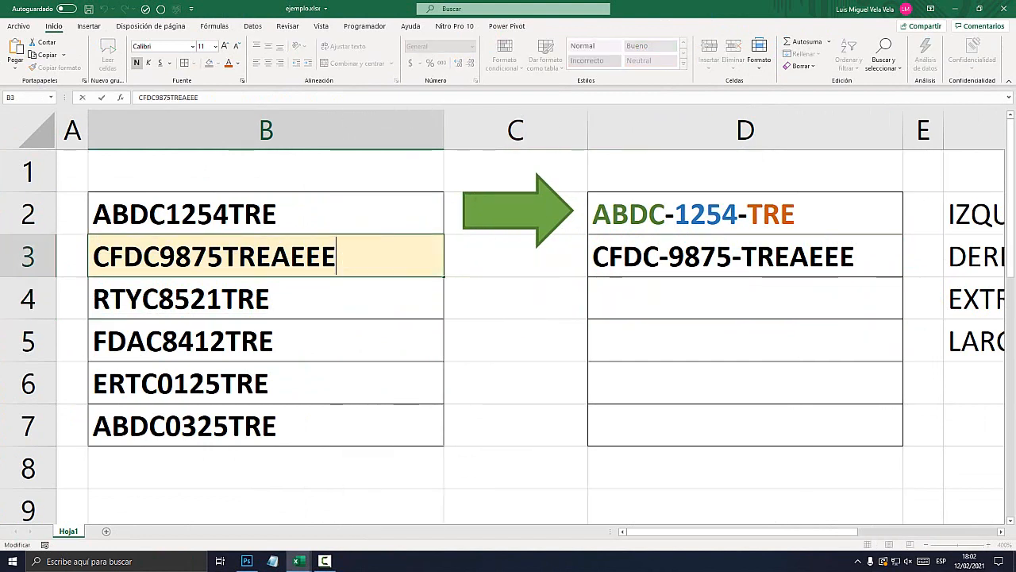
text(SDFASFASDF)
key(Return)
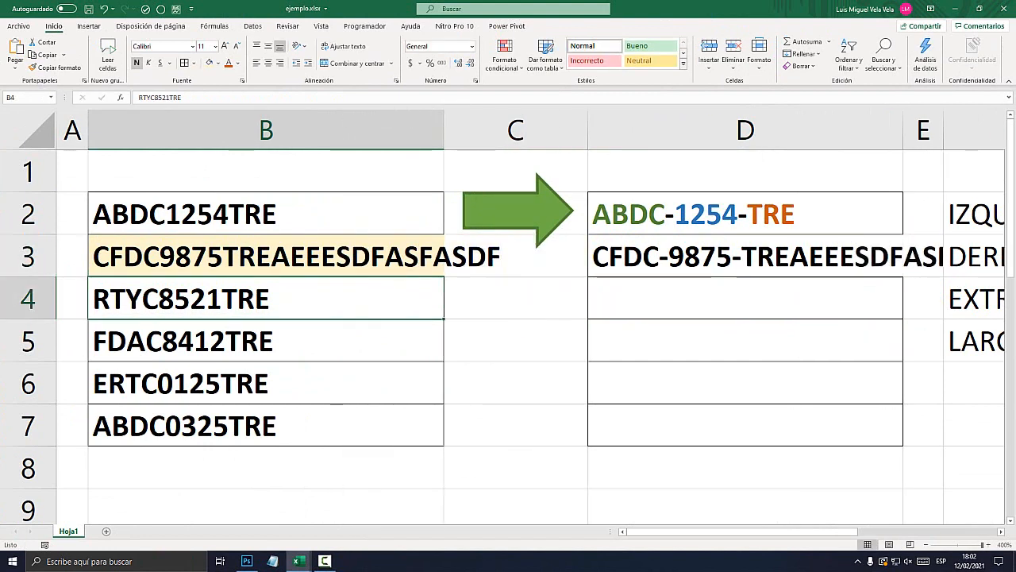
Delete the surplus characters from the code in B3 so it reads CFDC9875TREDF
double_click(291, 256)
drag(291, 256, 385, 257)
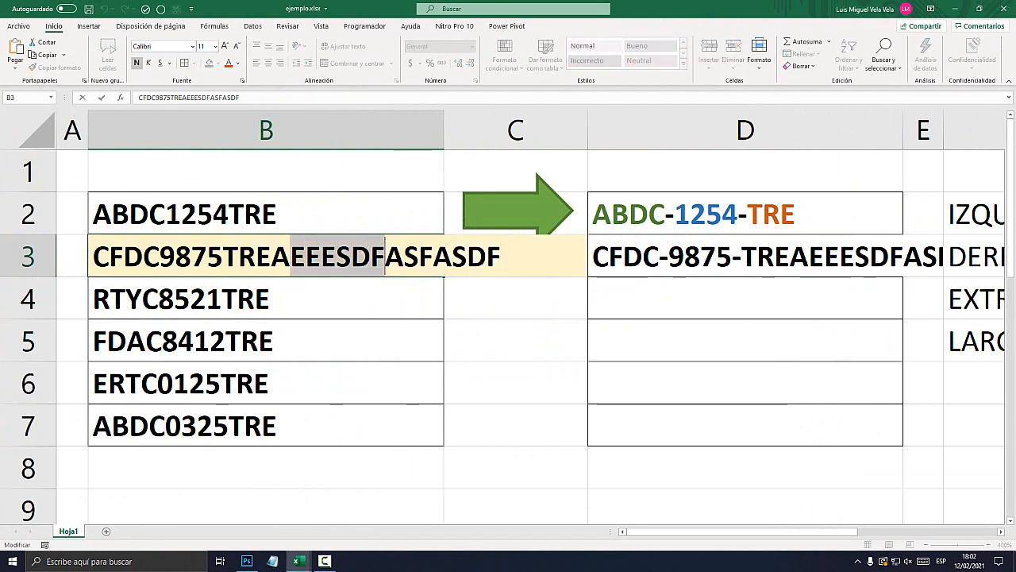
key(Delete)
key(BackSpace)
key(Delete)
key(Delete)
key(Delete)
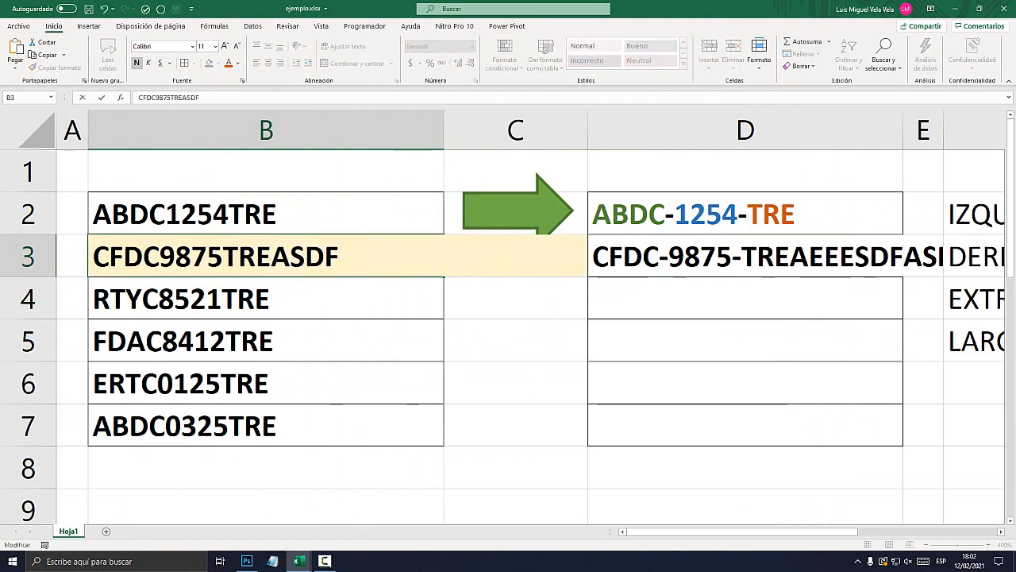
key(Delete)
key(Delete)
click(278, 341)
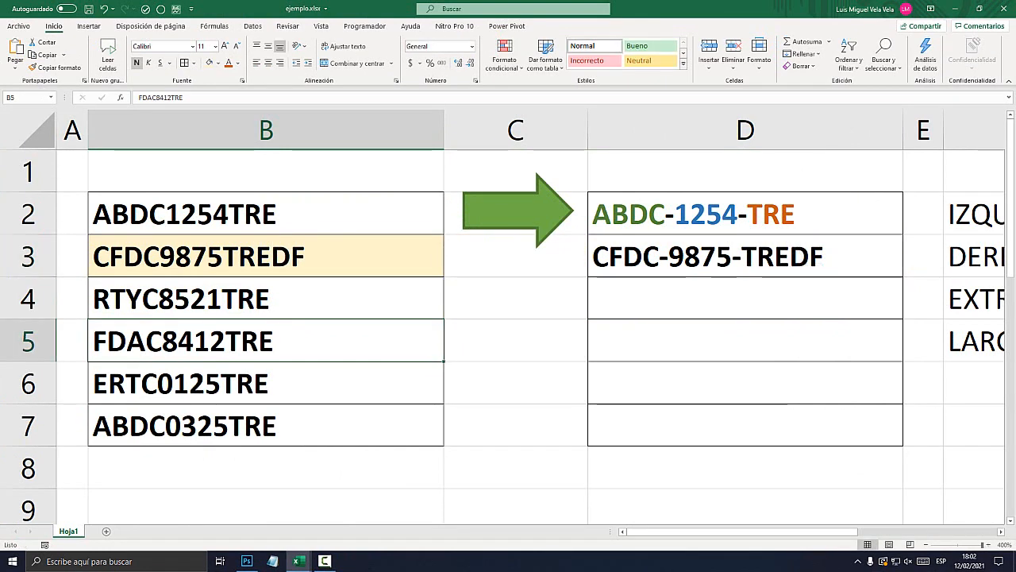
Remove the final EDF from the code in B3, leaving CFDC9875TR
double_click(307, 256)
drag(306, 256, 256, 256)
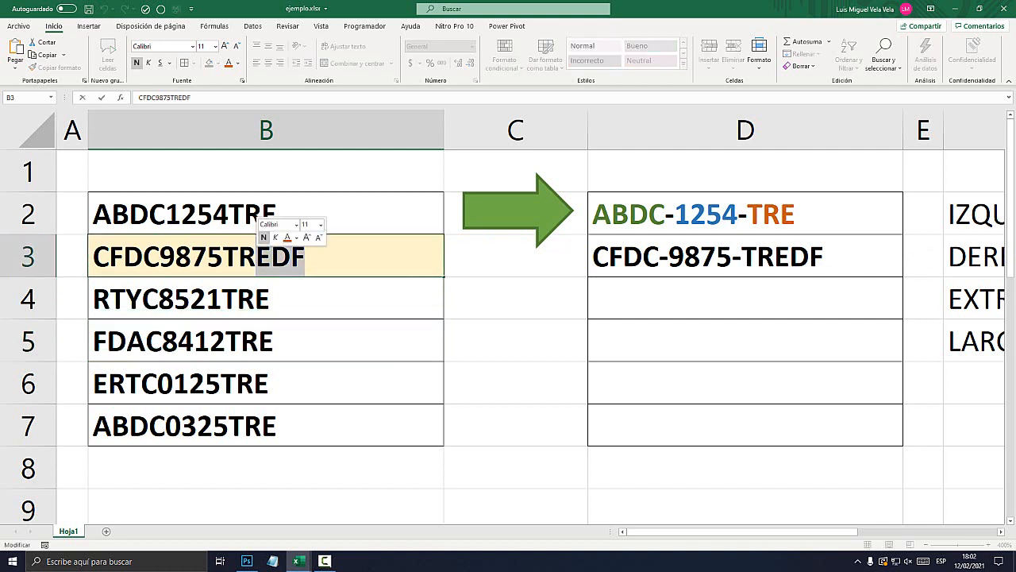
key(Delete)
key(Return)
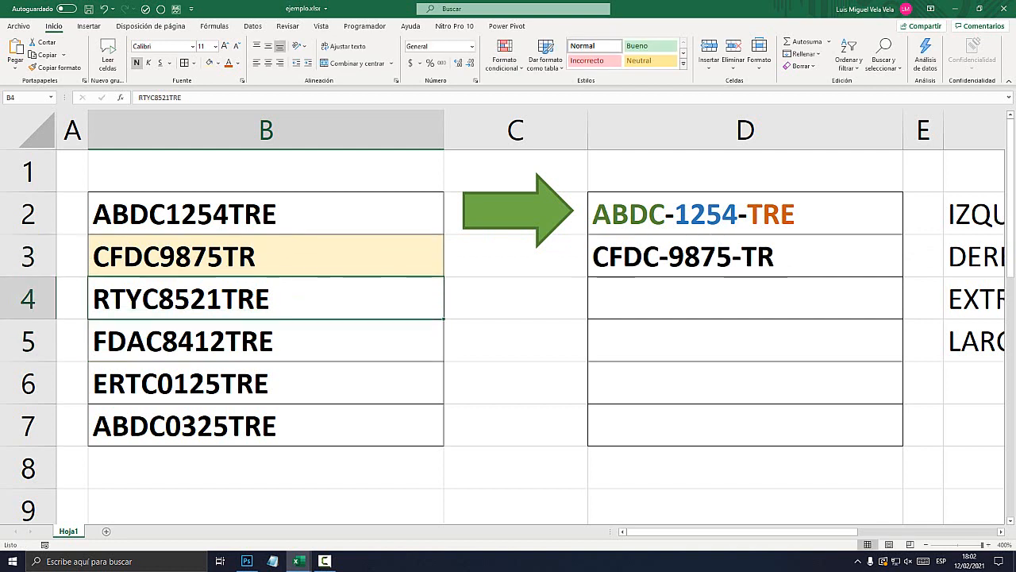
Extend the code in B3 with EEE so it reads CFDC9875TREEE
key(Up)
key(F2)
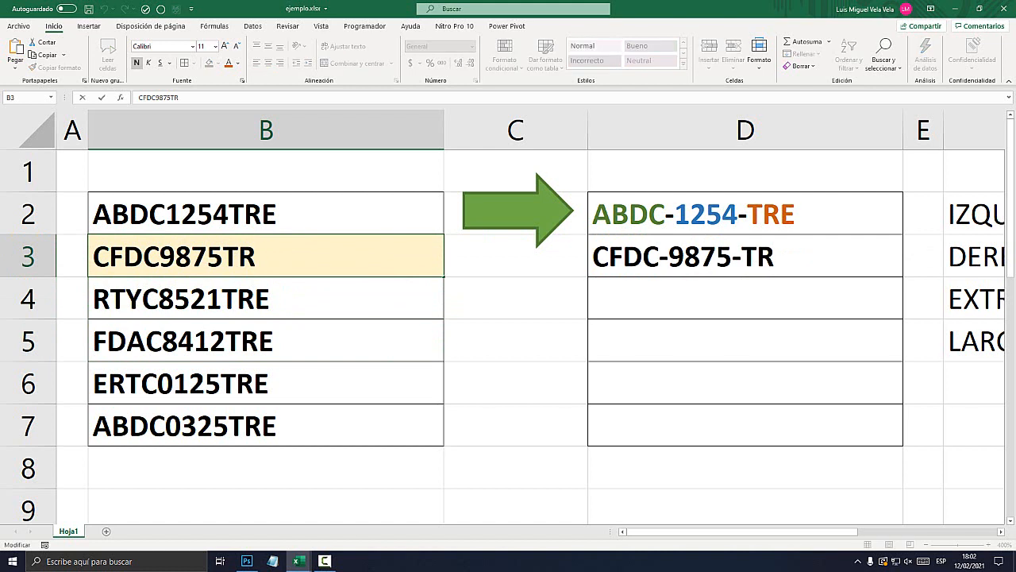
text(EEE)
key(Return)
Replace the trailing EEE in B3 with AAAA so the code reads CFDC9875TRAAAA
key(Up)
key(F2)
key(shift+Left)
key(shift+Left)
key(shift+Left)
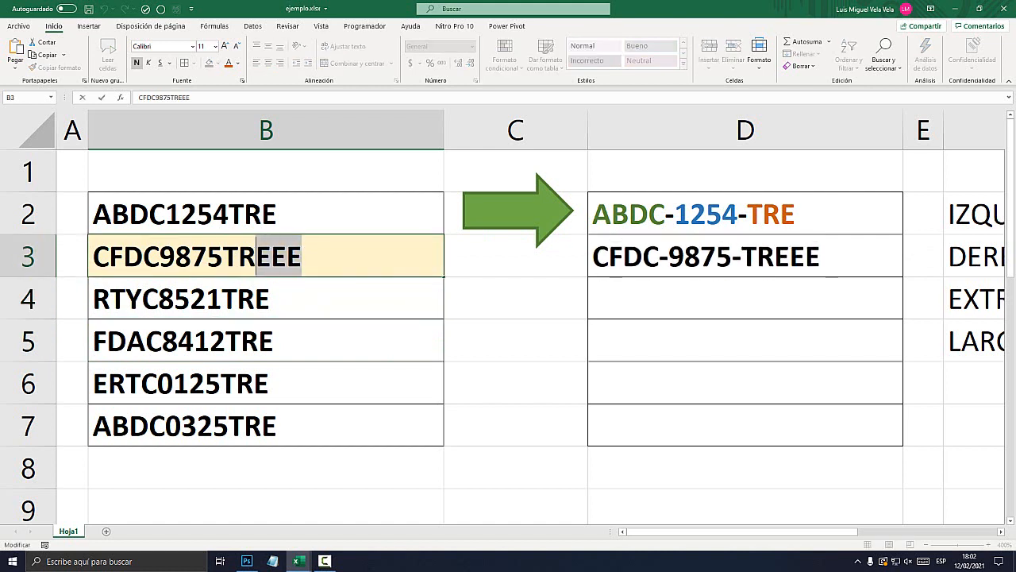
text(AAAA)
key(Return)
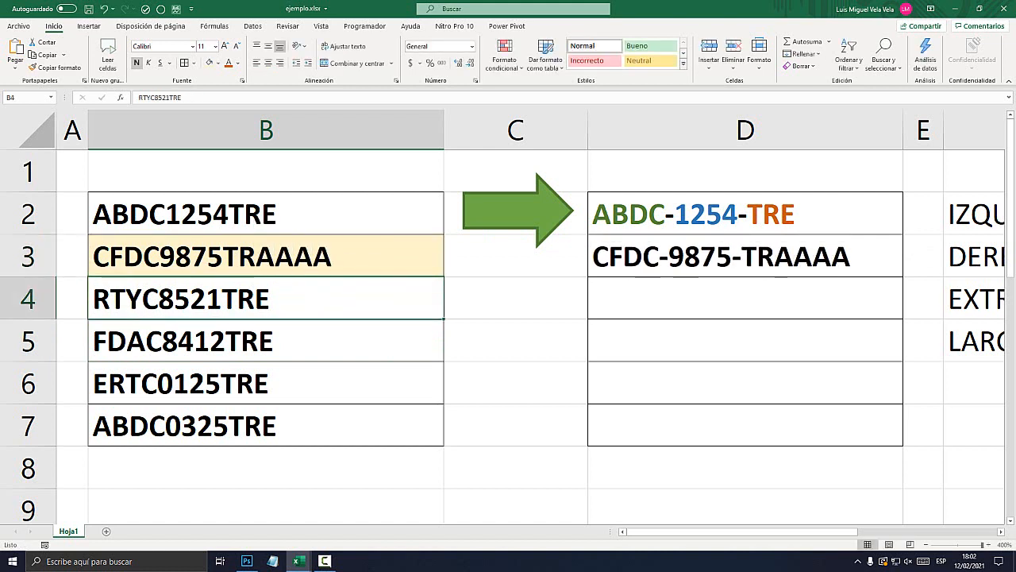
Remove the last three A characters from B3 so the code reads CFDC9875TRA
key(Up)
key(F2)
key(shift+Left)
key(shift+Left)
key(shift+Left)
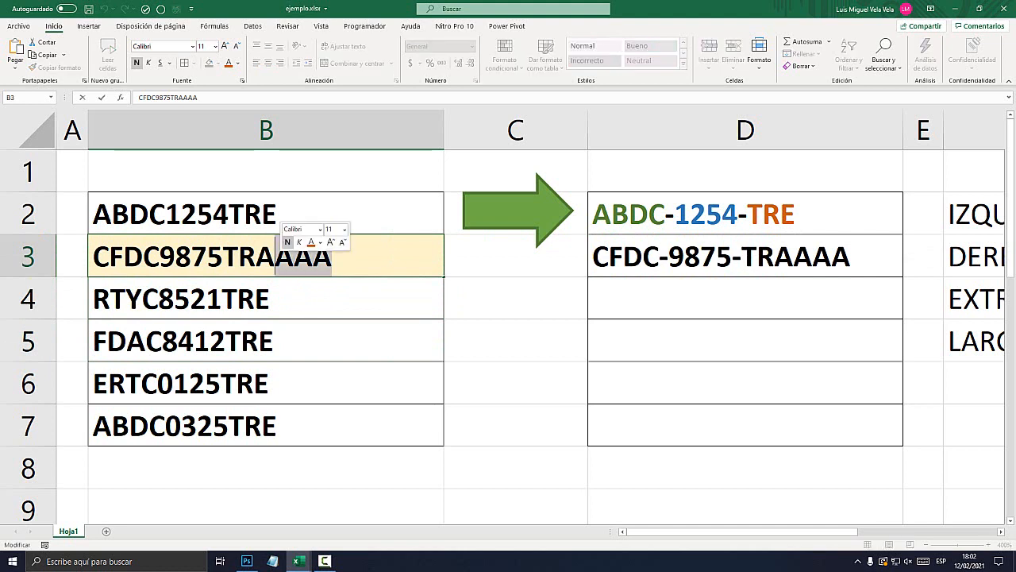
key(BackSpace)
key(Return)
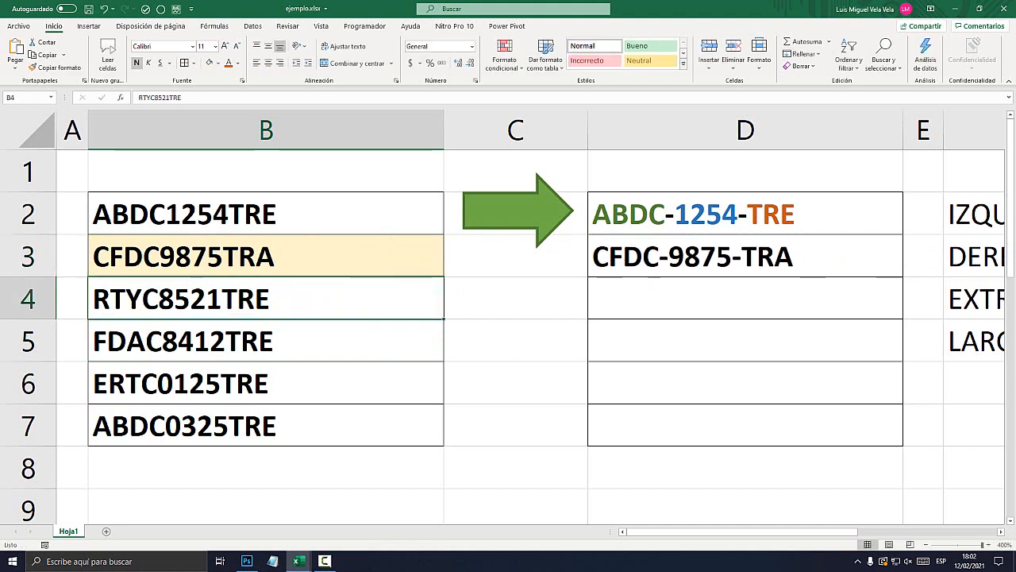
Review the LARGO(B3)-8 argument inside the D3 formula and keep the formula as it is
double_click(749, 256)
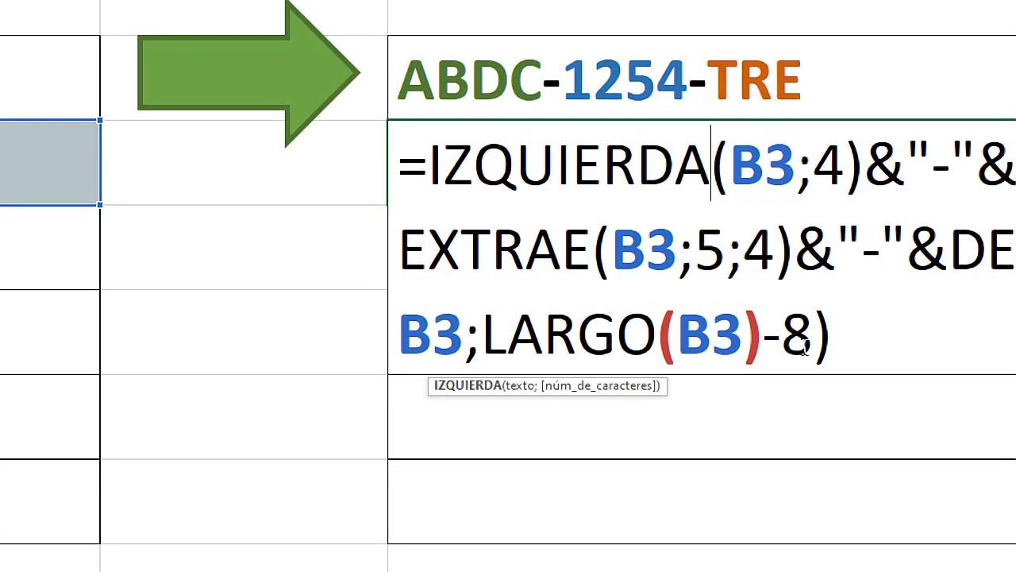
drag(804, 346, 481, 347)
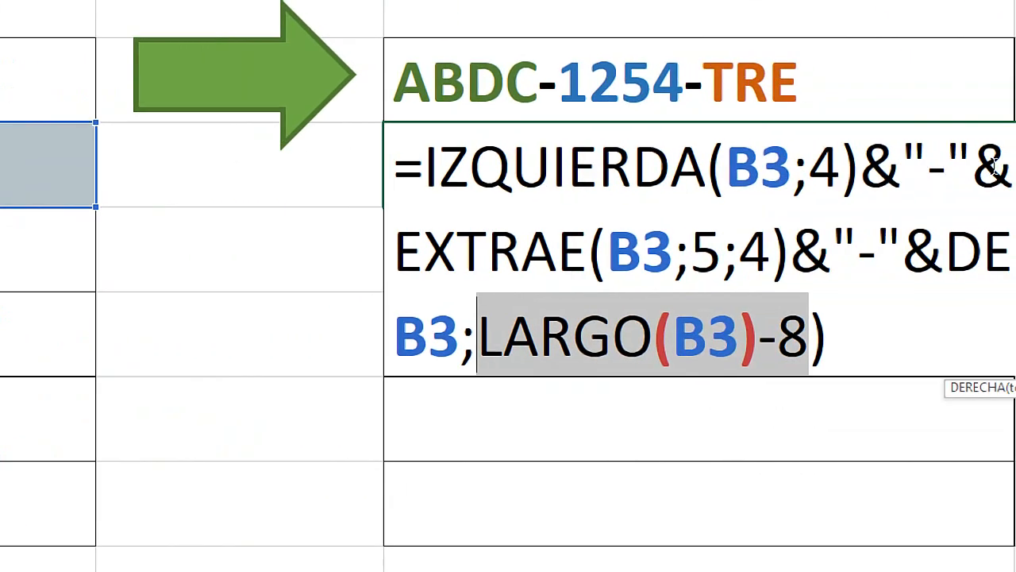
key(ctrl+Return)
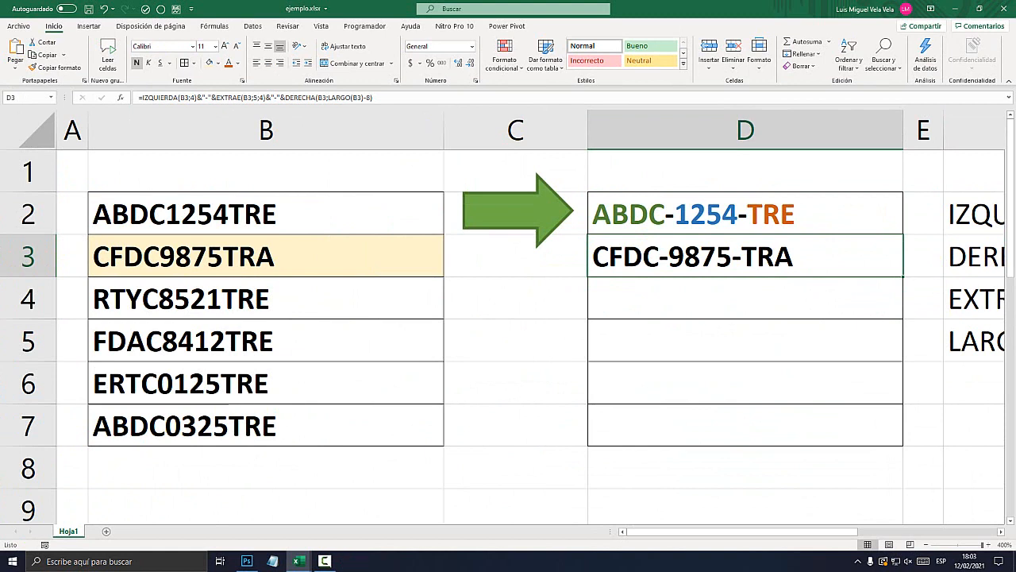
Fill the D3 formula down through D7 to split the remaining codes
click(516, 211)
click(745, 256)
drag(903, 276, 902, 437)
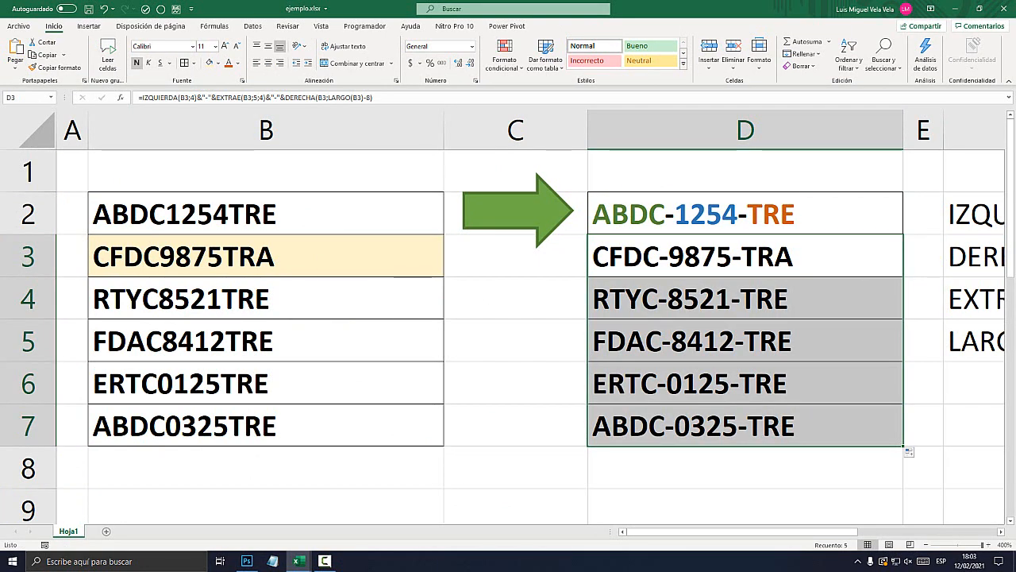
Delete the green arrow shape between the two lists and widen column C
click(516, 211)
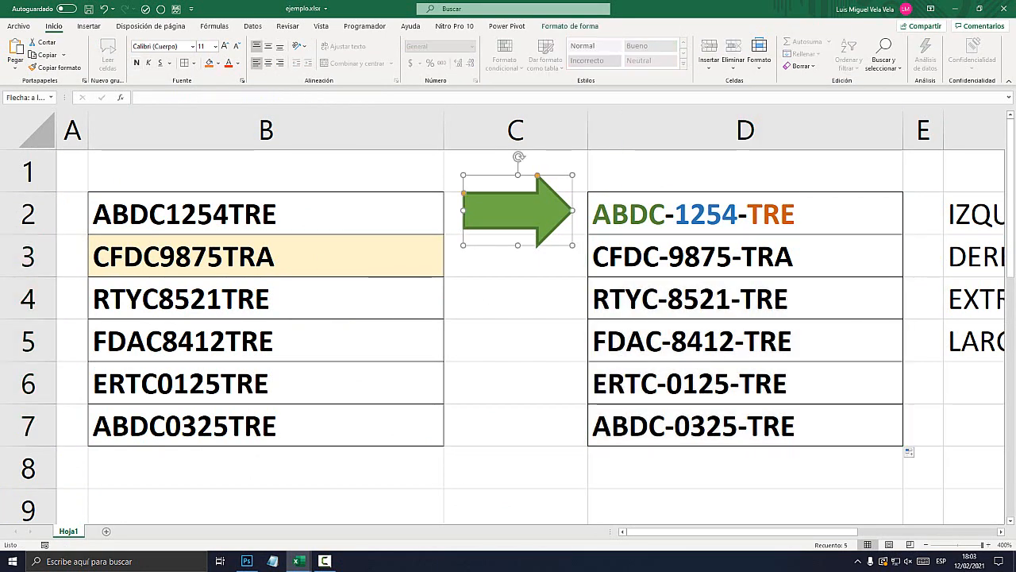
key(Delete)
drag(587, 131, 661, 131)
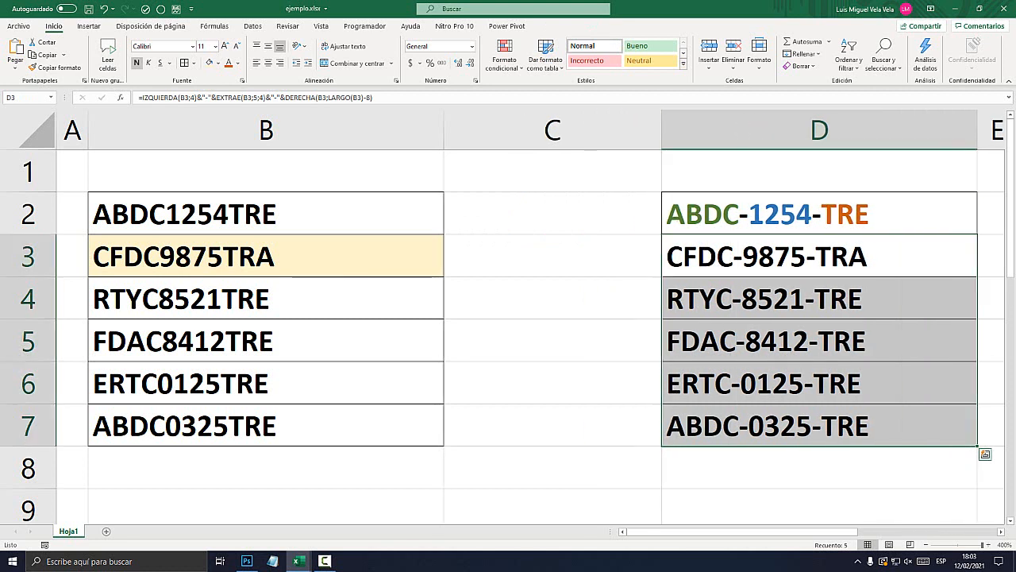
Copy the coloured example ABDC-1254-TRE from D2 into C2
click(819, 213)
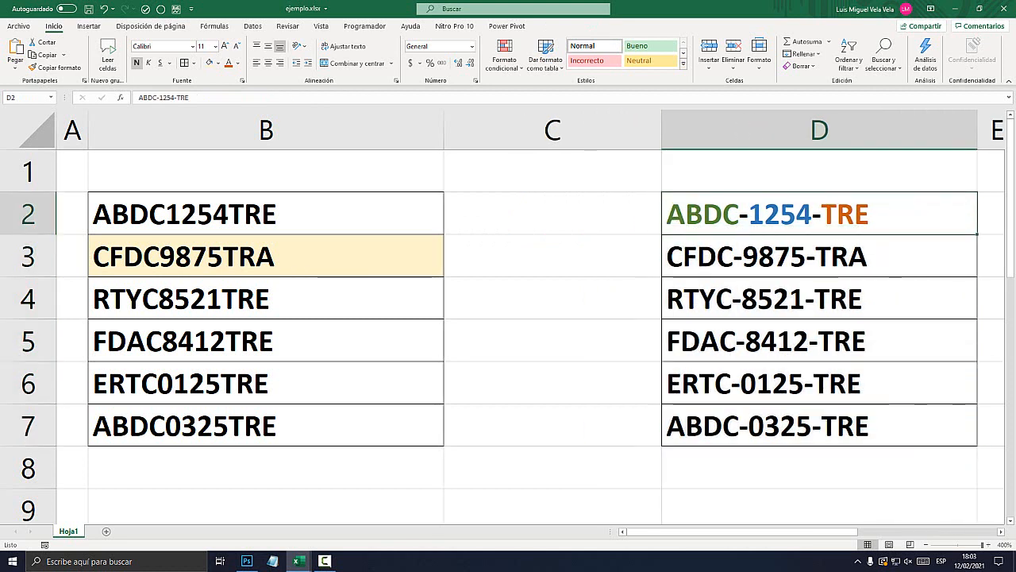
key(ctrl+c)
click(553, 213)
key(ctrl+v)
key(Escape)
click(553, 298)
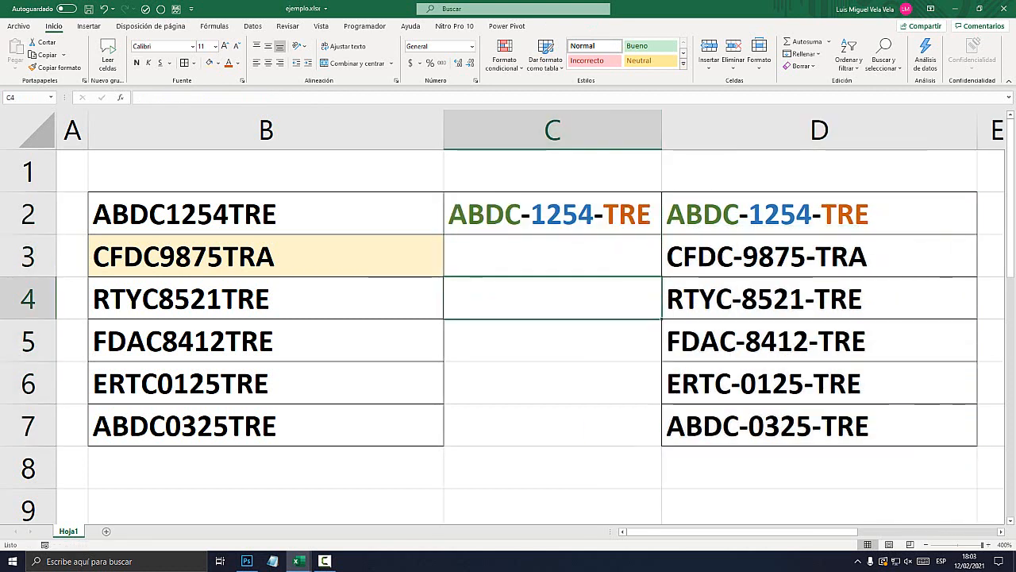
Widen column C and add borders to C2:C7 to match the code list in column B
drag(661, 131, 769, 131)
drag(607, 426, 606, 215)
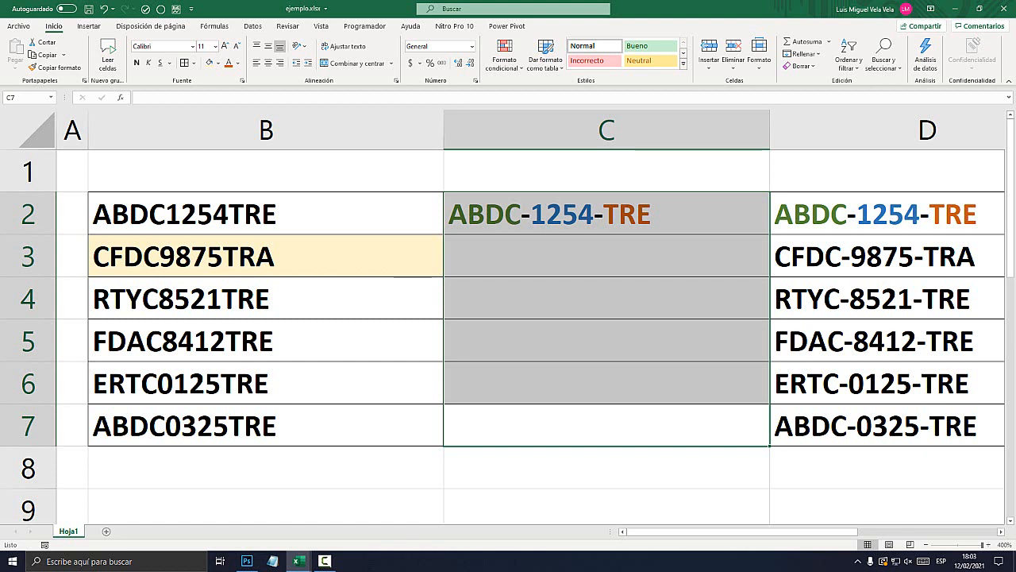
click(606, 214)
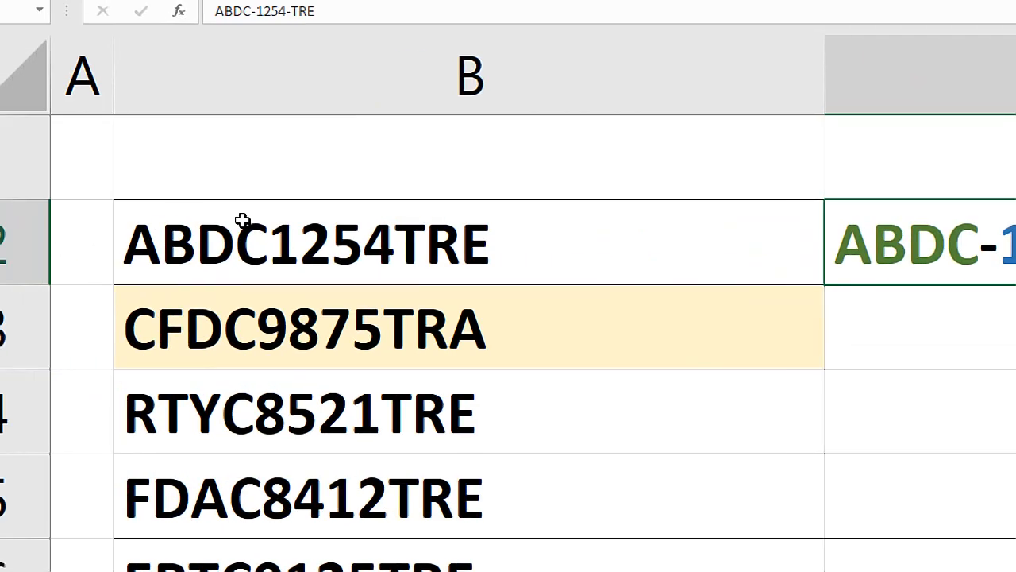
click(42, 208)
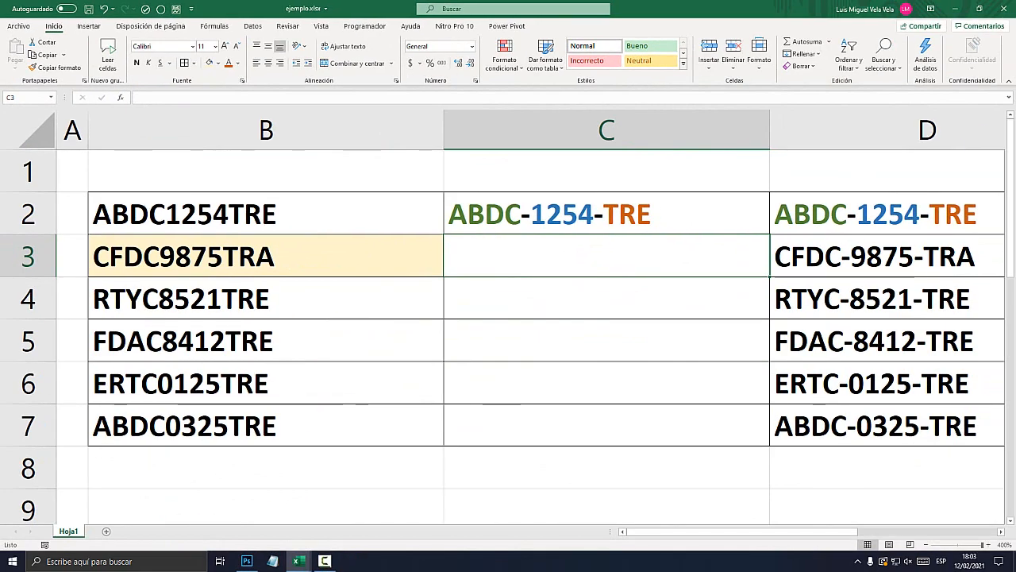
Run Flash Fill on C2:C7 from the ABDC-1254-TRE example and check the filled codes against column D
drag(529, 256, 547, 429)
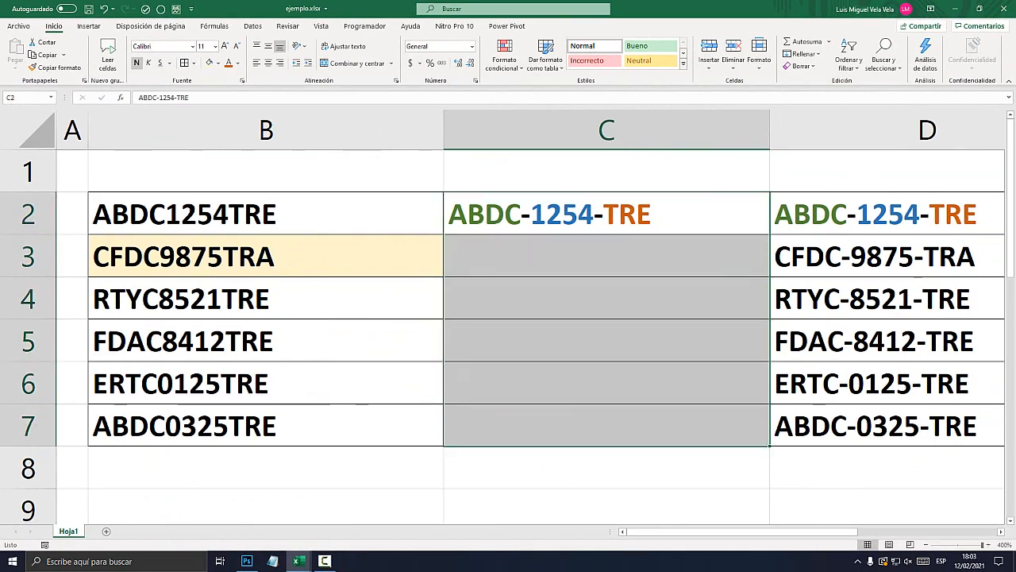
drag(548, 214, 548, 429)
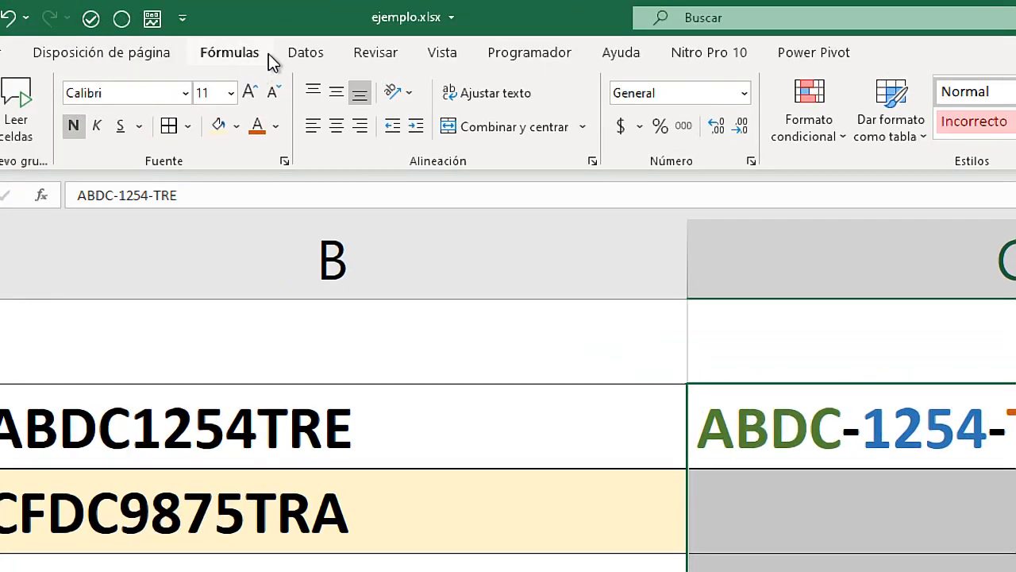
click(263, 26)
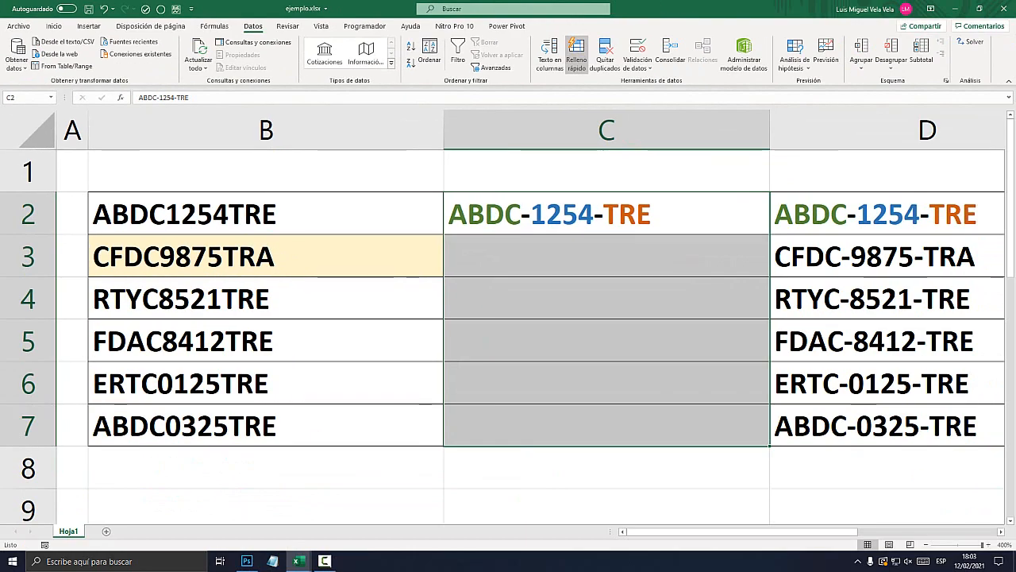
click(577, 51)
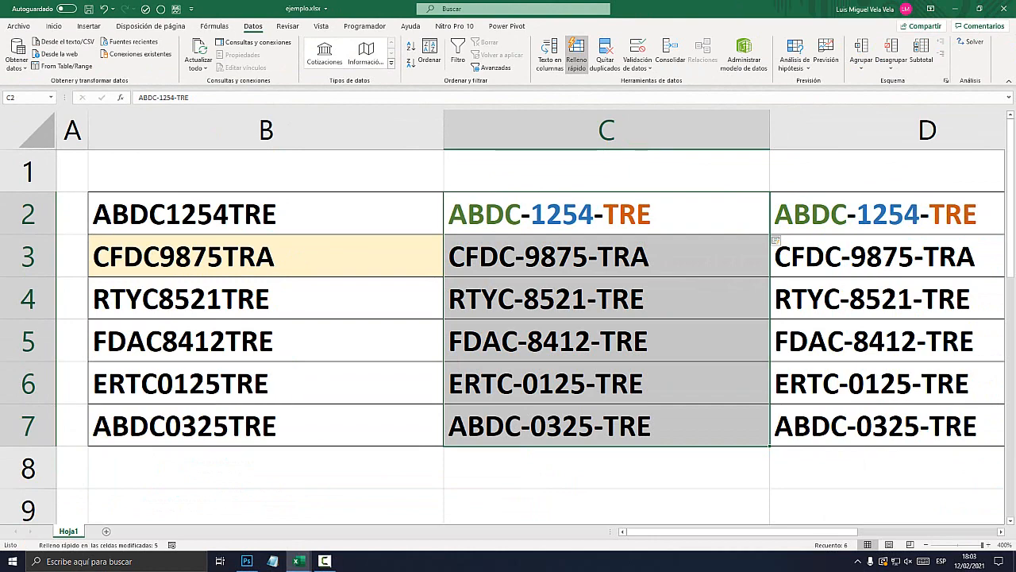
click(606, 256)
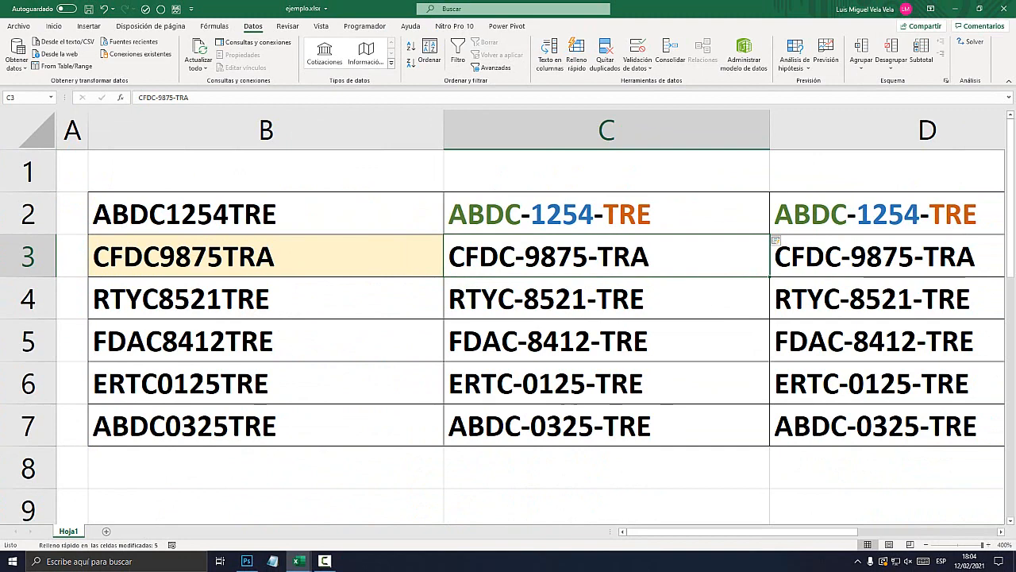
key(shift+Down)
key(shift+Down)
key(shift+Down)
key(shift+Down)
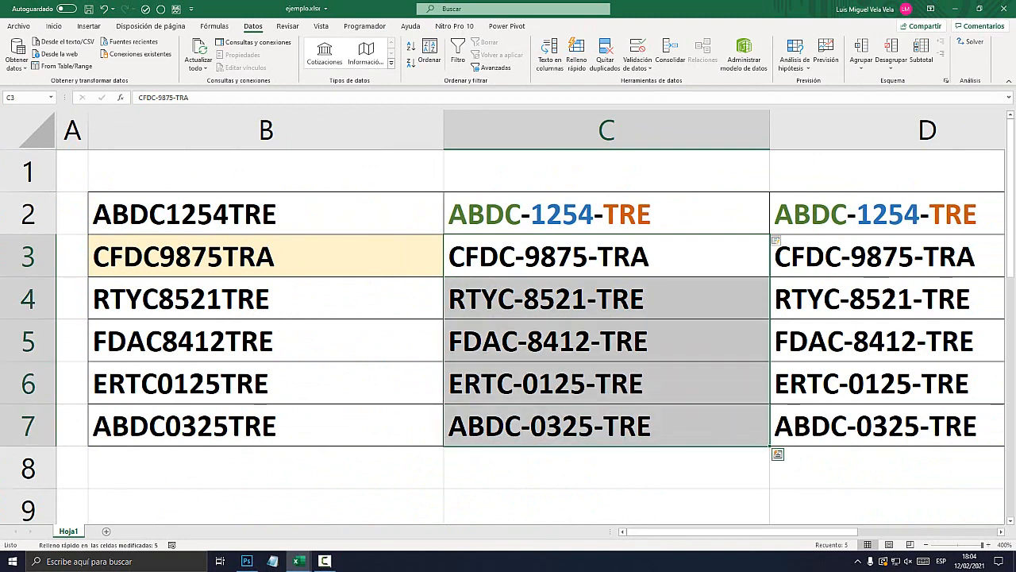
click(606, 341)
click(606, 214)
Delete column D with the formula results and the column holding the IZQUIERDA, DERECHA, EXTRAE and LARGO function names
right_click(853, 129)
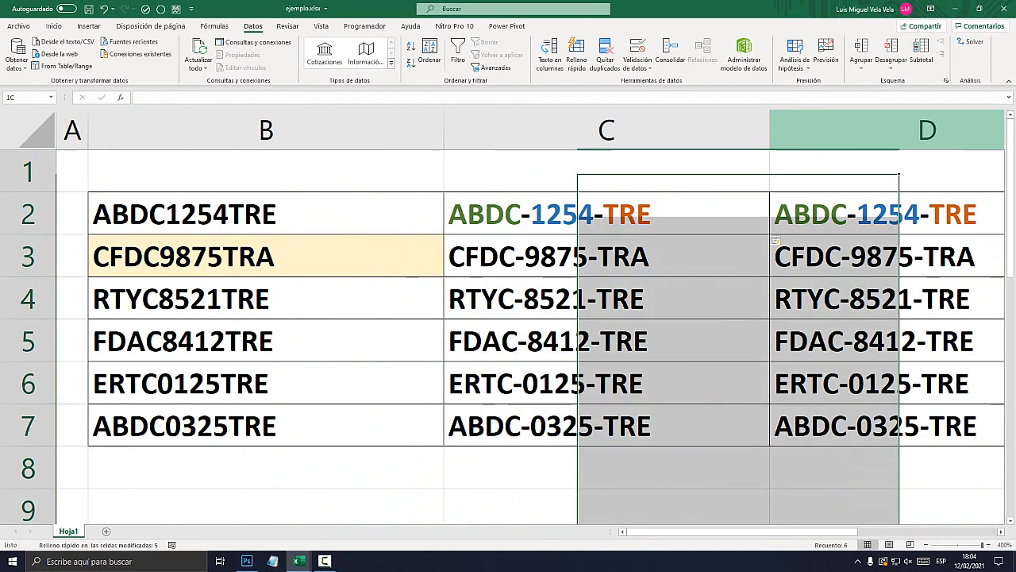
click(884, 231)
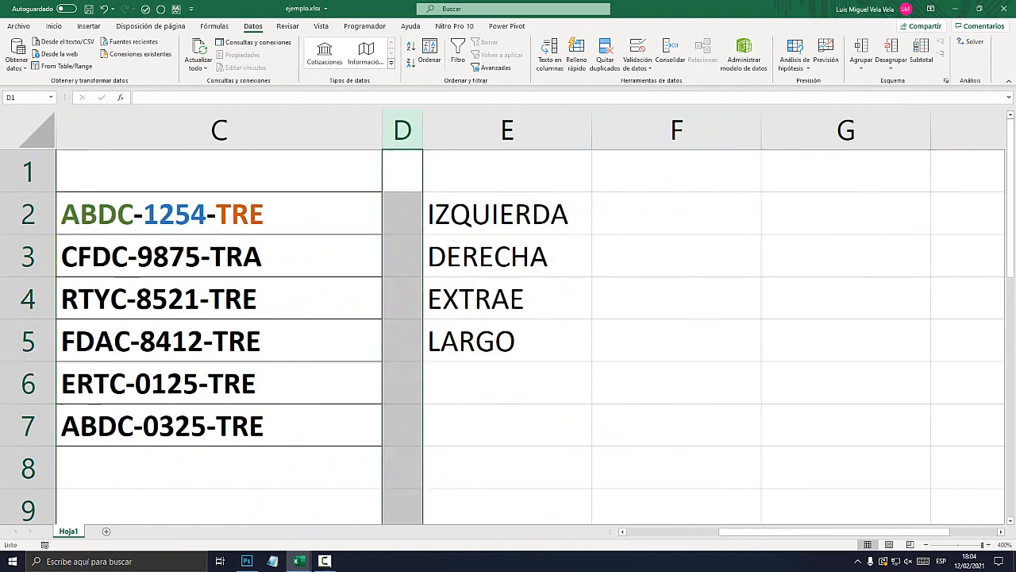
click(507, 130)
right_click(507, 129)
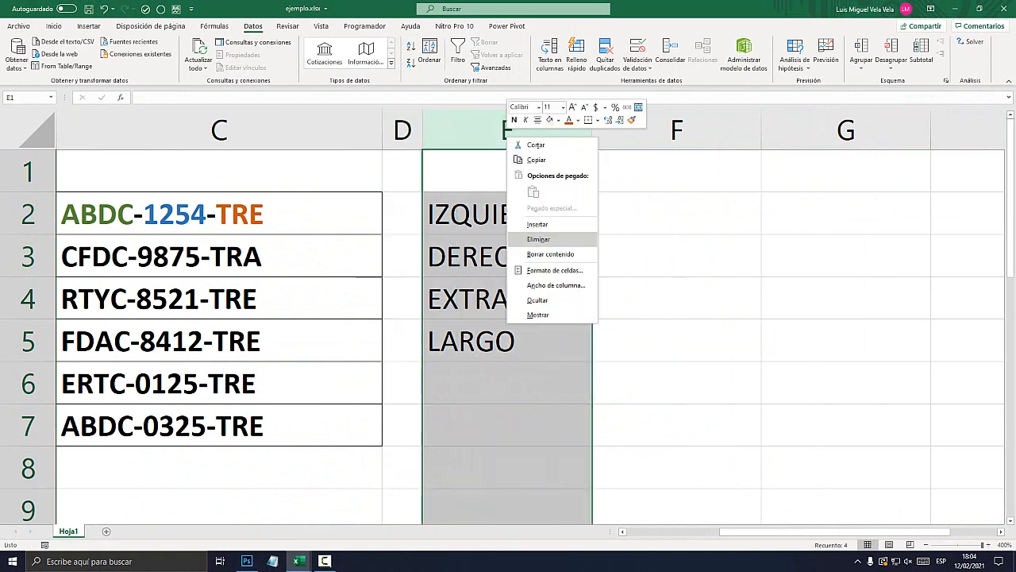
click(540, 232)
drag(834, 531, 741, 531)
Clear the codes in C3:C7, keeping only the coloured example in C2
drag(607, 215, 607, 341)
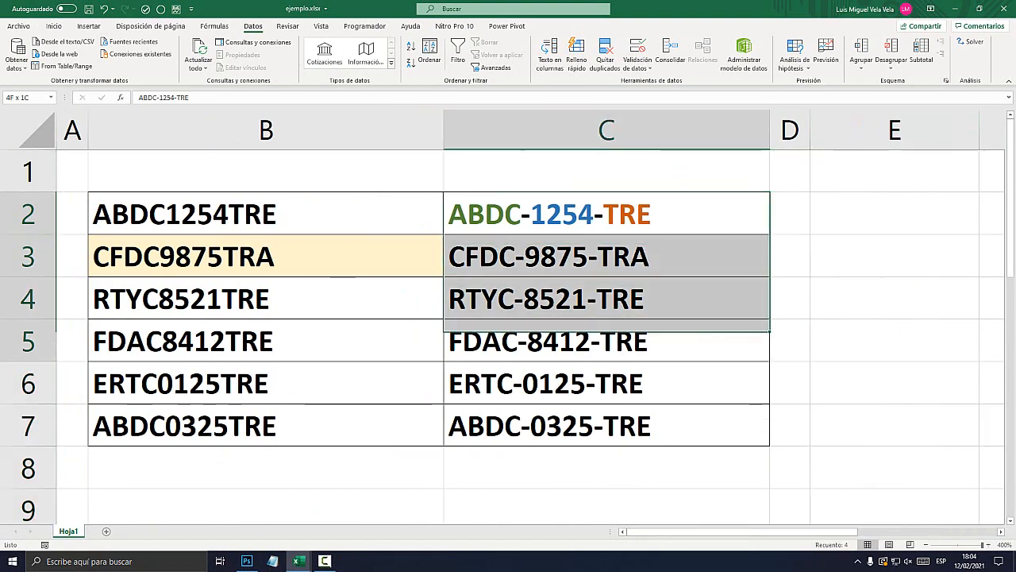
click(606, 341)
drag(606, 256, 607, 426)
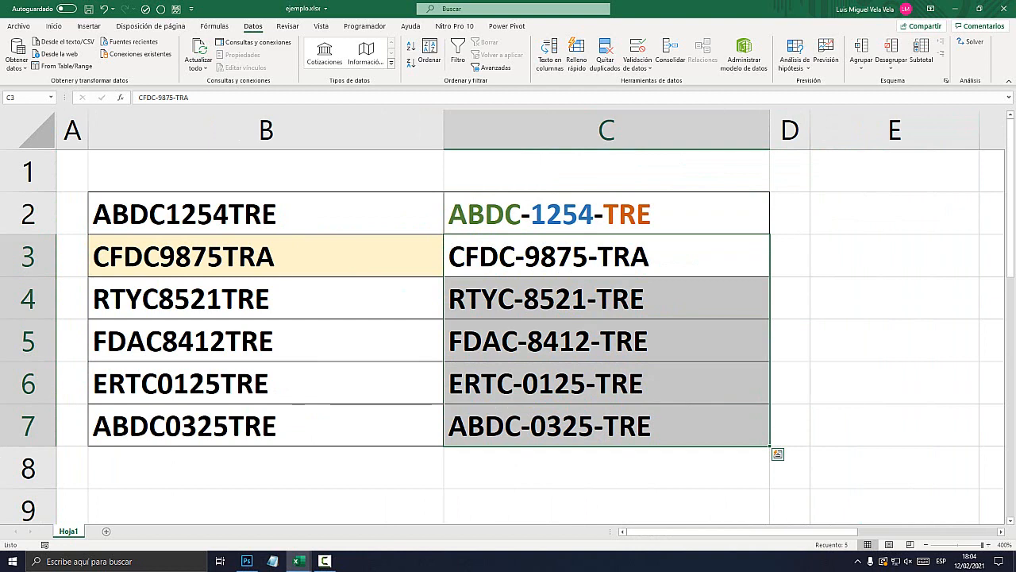
key(Delete)
key(Left)
key(Up)
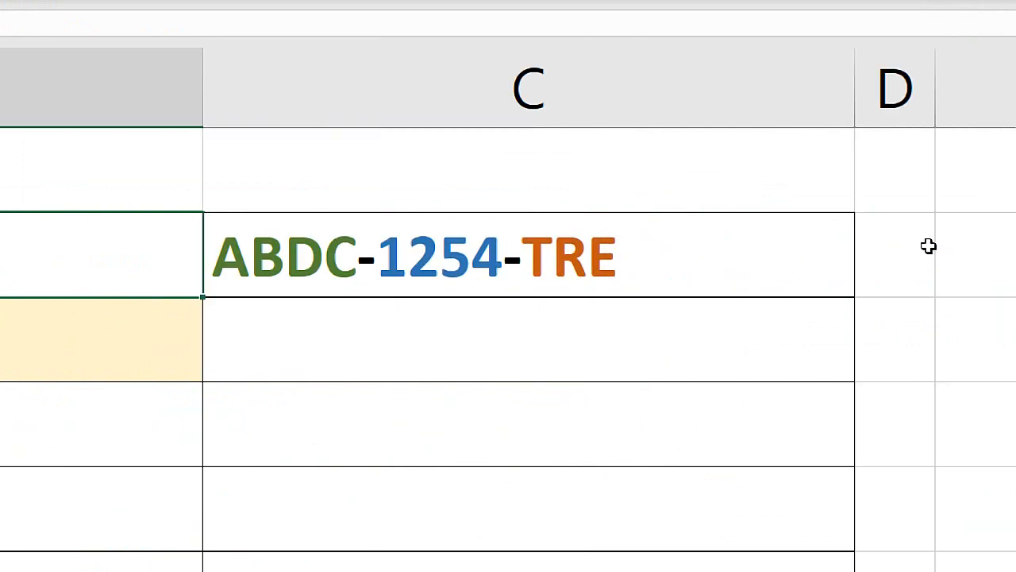
Compare the C2 example with its source code in B2 and examine the remaining codes in column B
click(1013, 243)
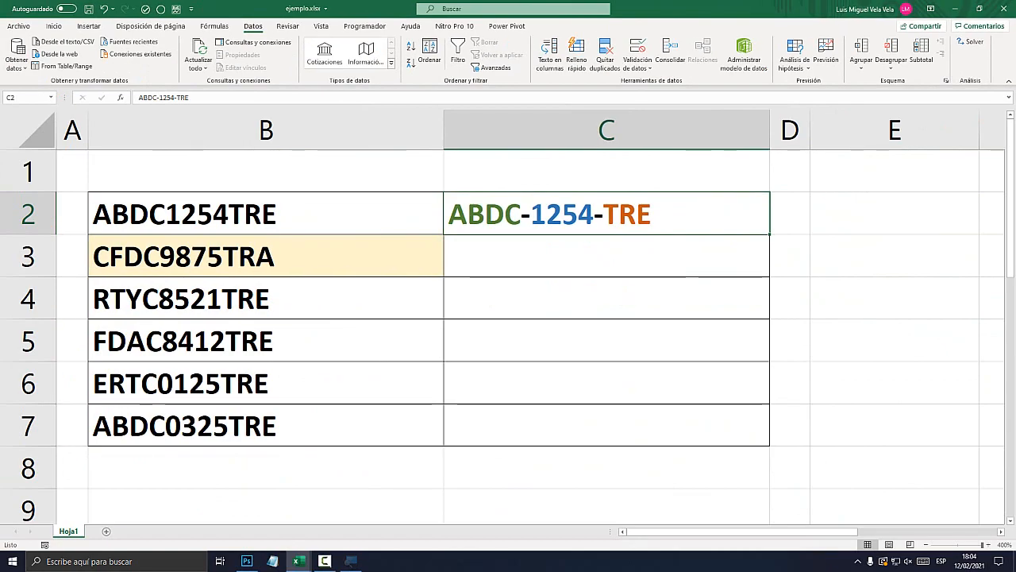
key(Left)
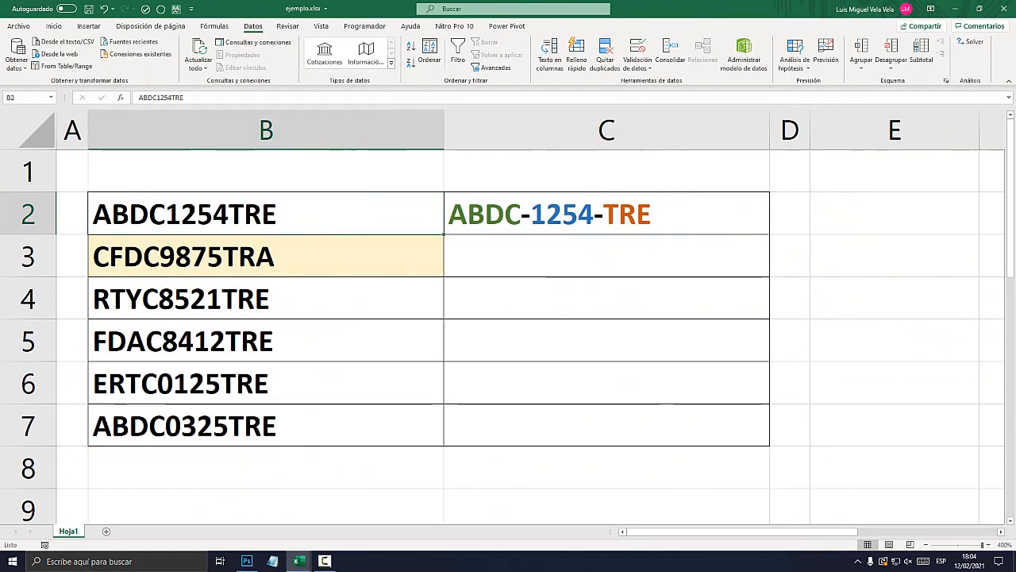
click(607, 214)
click(266, 256)
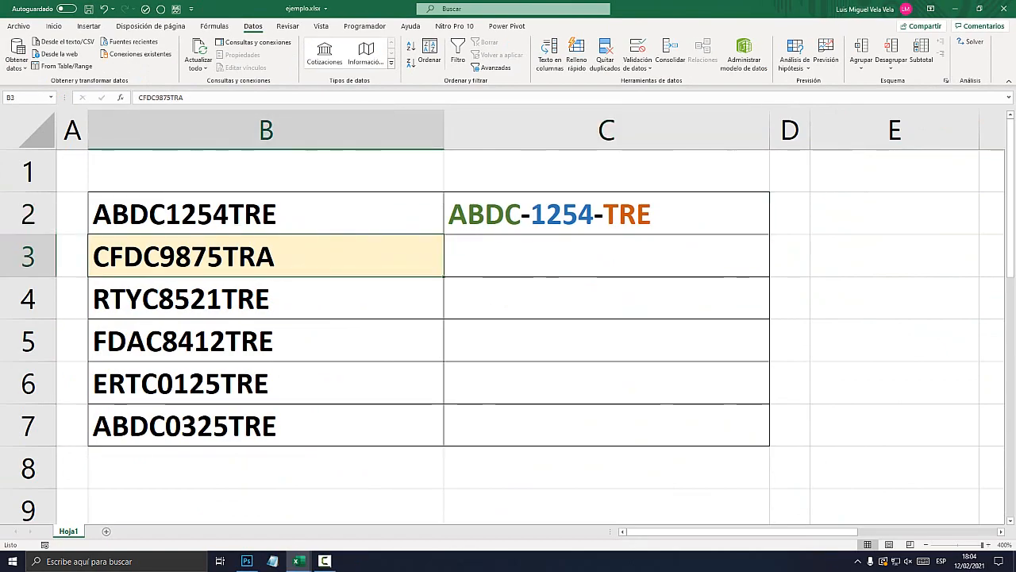
key(Down)
key(Down)
key(Down)
key(Down)
key(Up)
key(Up)
key(Up)
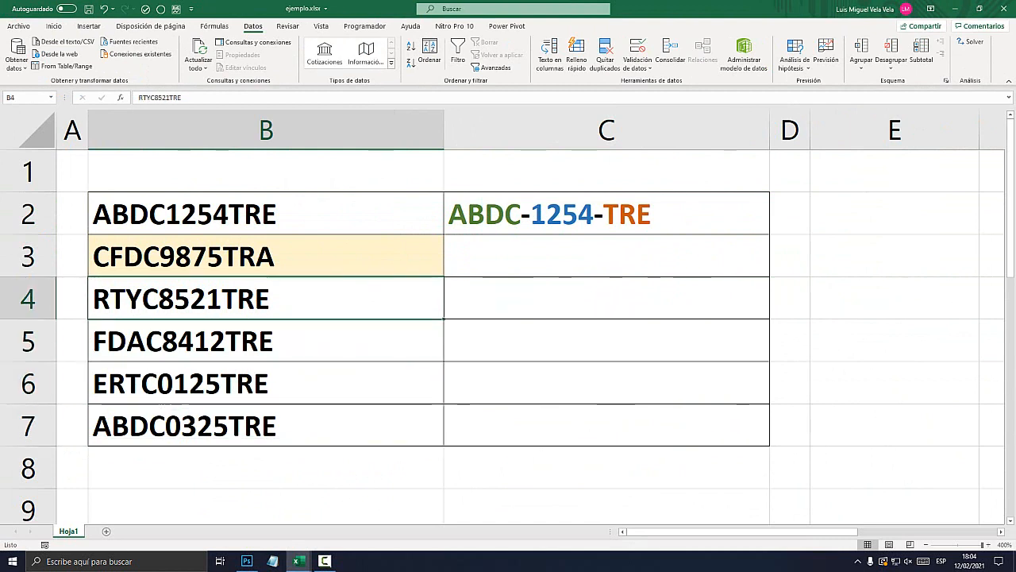
key(Up)
Flash Fill C2:C7 again from the example in C2 and compare the filled codes with column B
drag(606, 214, 607, 426)
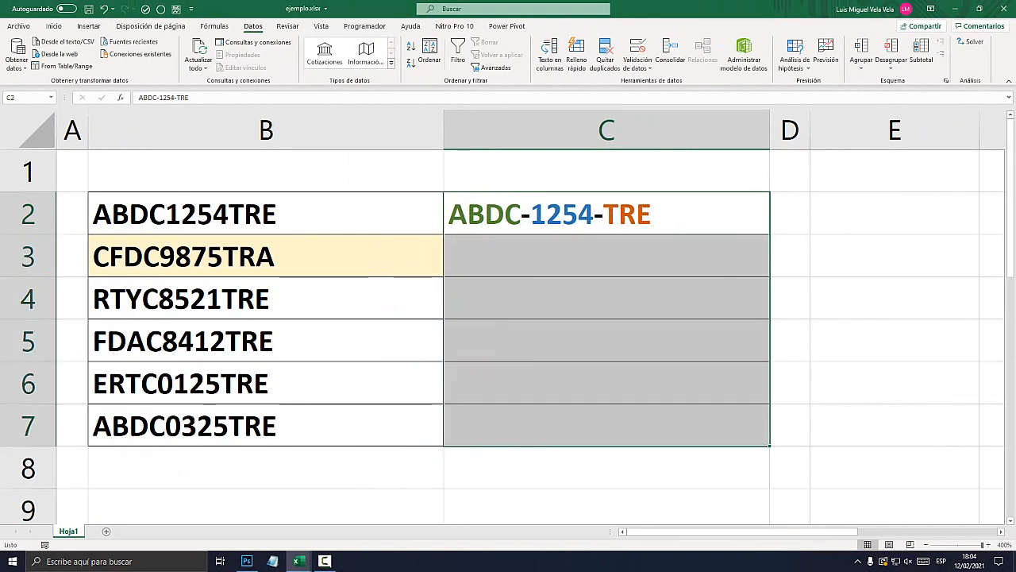
click(576, 56)
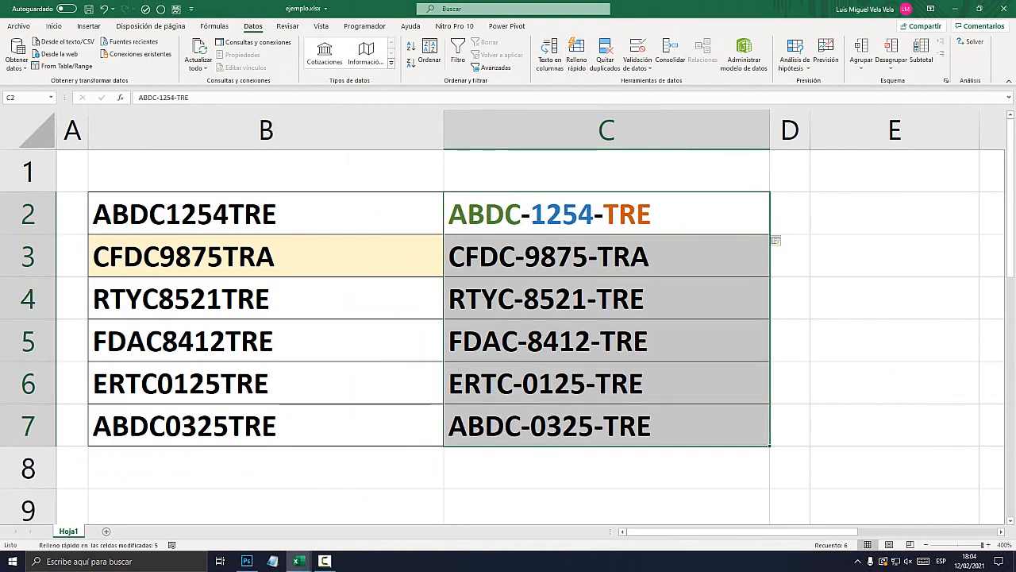
click(895, 255)
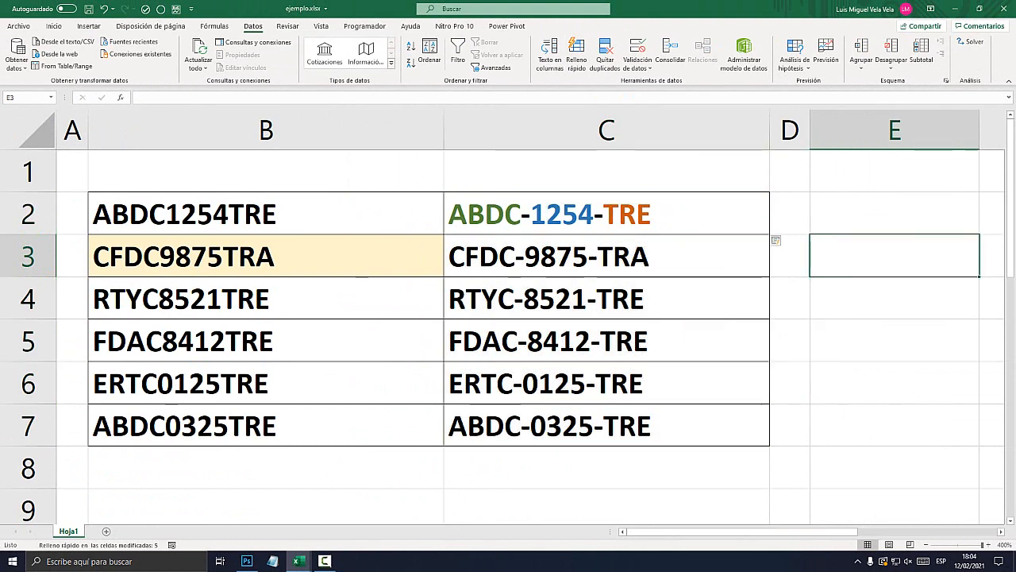
drag(606, 215, 606, 426)
click(266, 341)
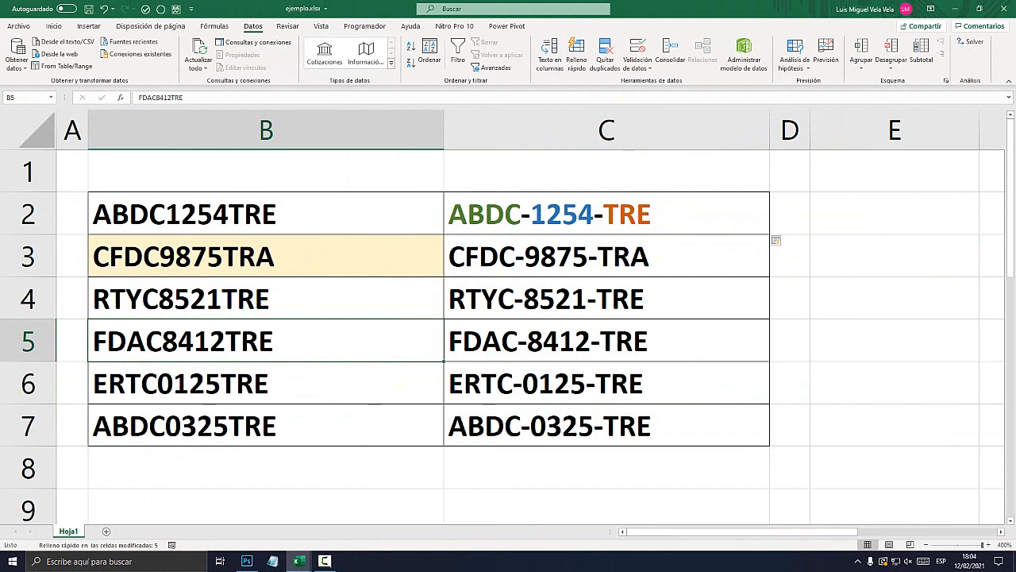
click(607, 256)
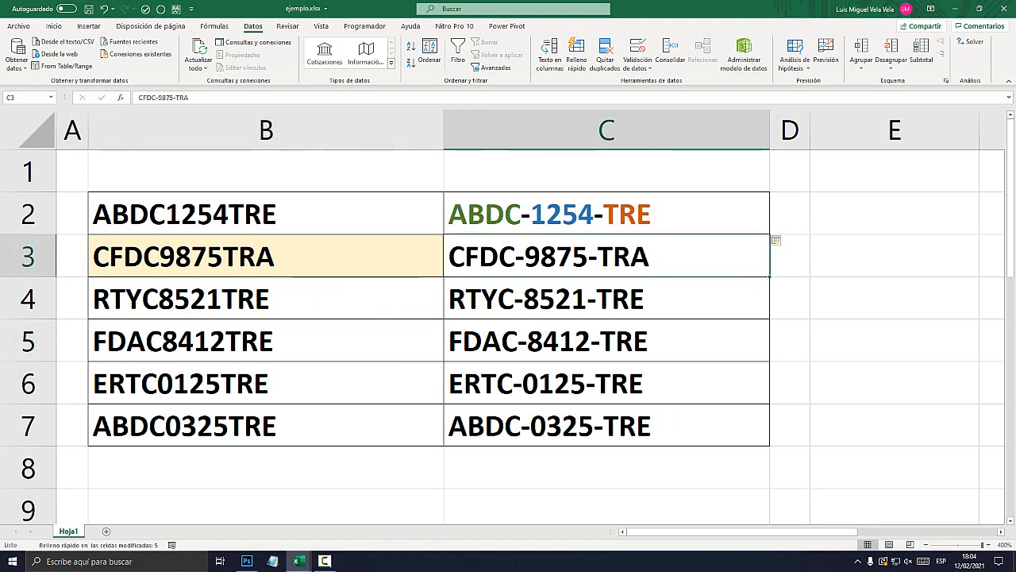